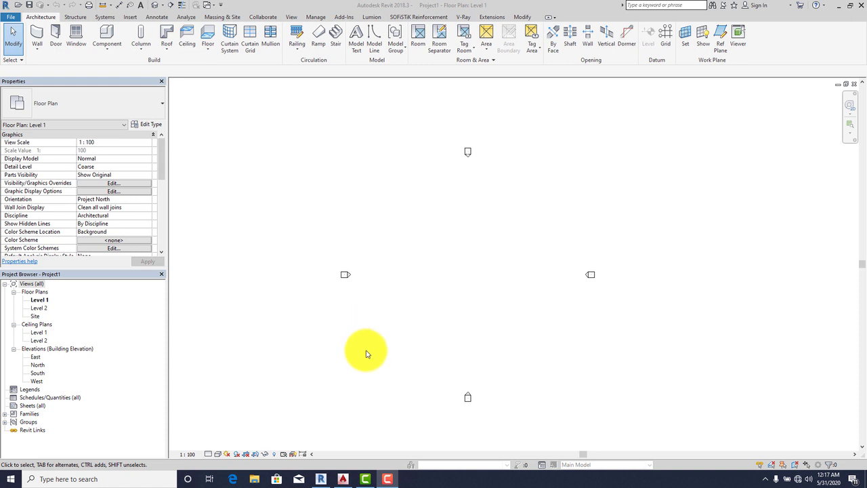
- Bring the AutoCAD window with the two-unit house plan drawing to the front
left_click(343, 479)
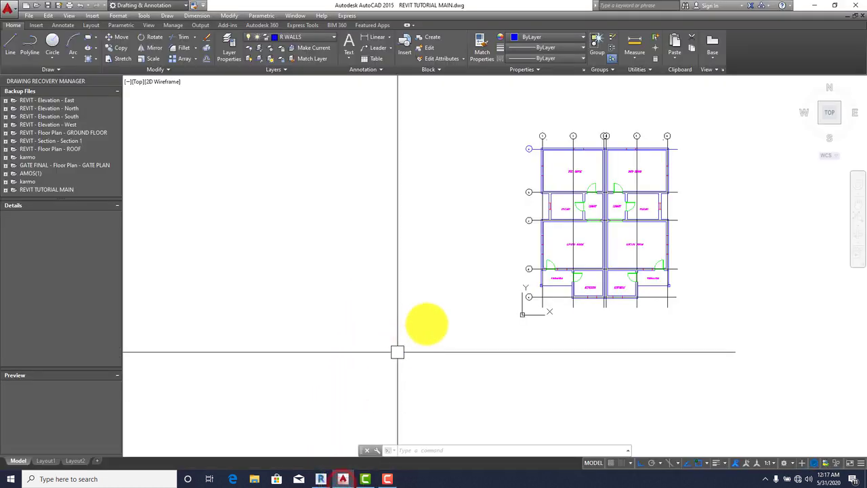
- Look over the house plan, cancel the Save Drawing As dialog, and return to Revit
scroll(483, 271, "up", 8)
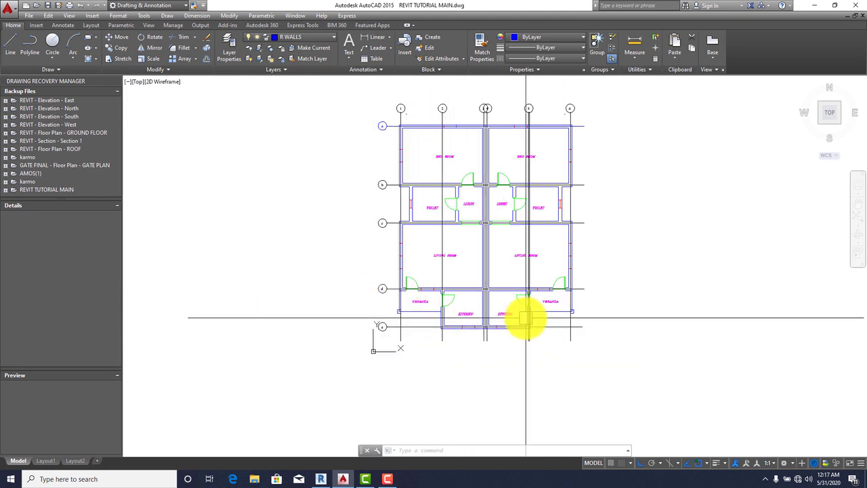
scroll(579, 324, "down", 2)
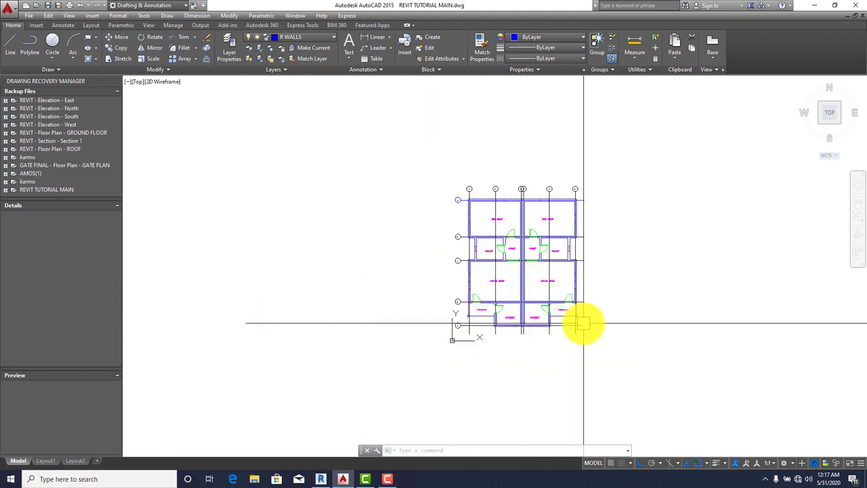
left_click(29, 14)
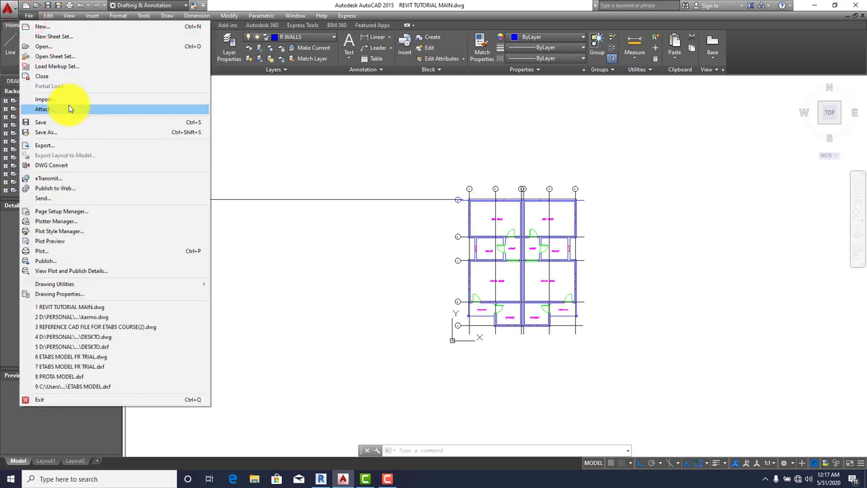
left_click(75, 132)
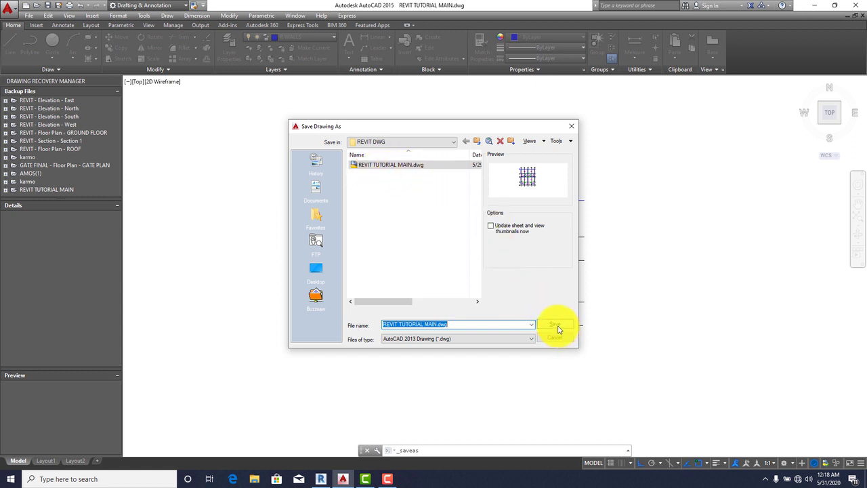
left_click(569, 130)
scroll(533, 294, "up", 2)
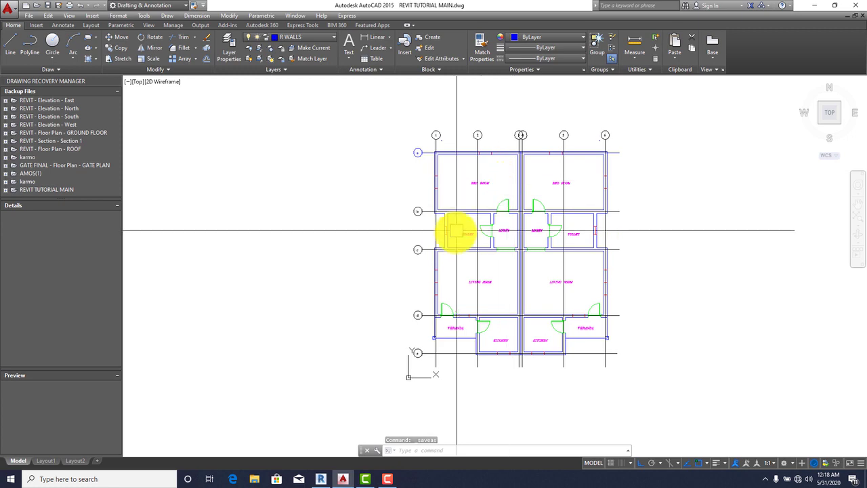
left_click(321, 479)
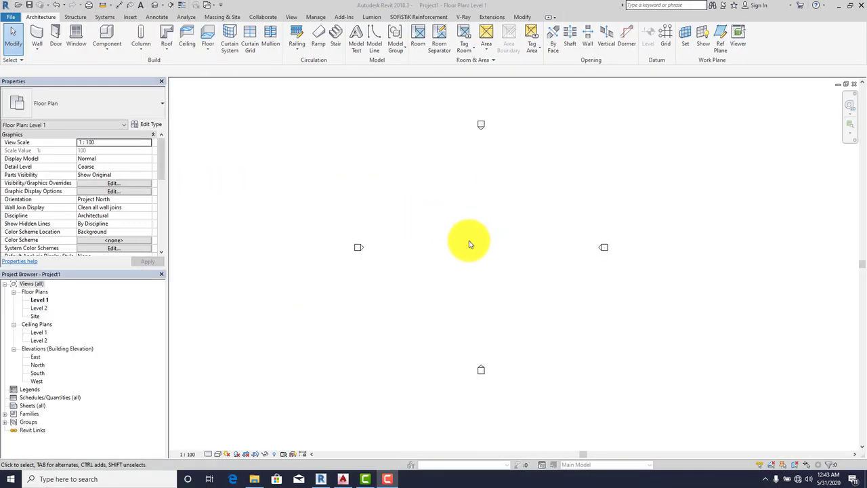
- Import REVIT TUTORIAL MAIN.dwg into Level 1 in millimeters, positioned Auto - Origin to Origin
left_click(128, 18)
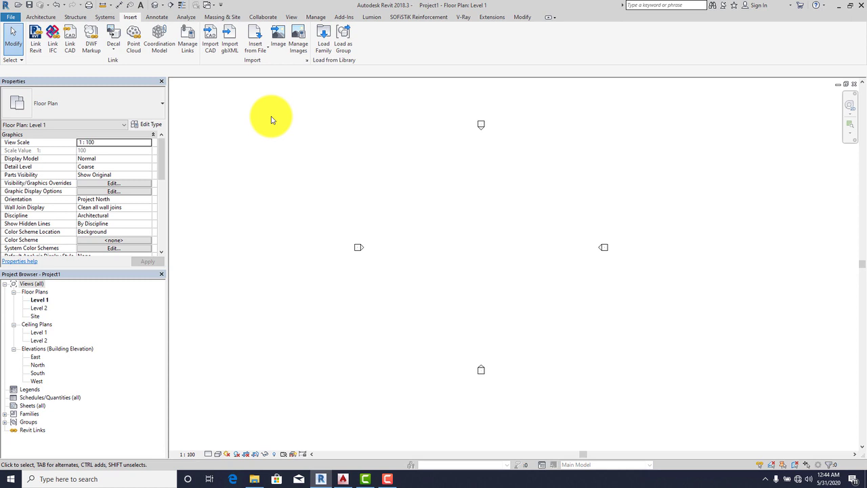
left_click(211, 50)
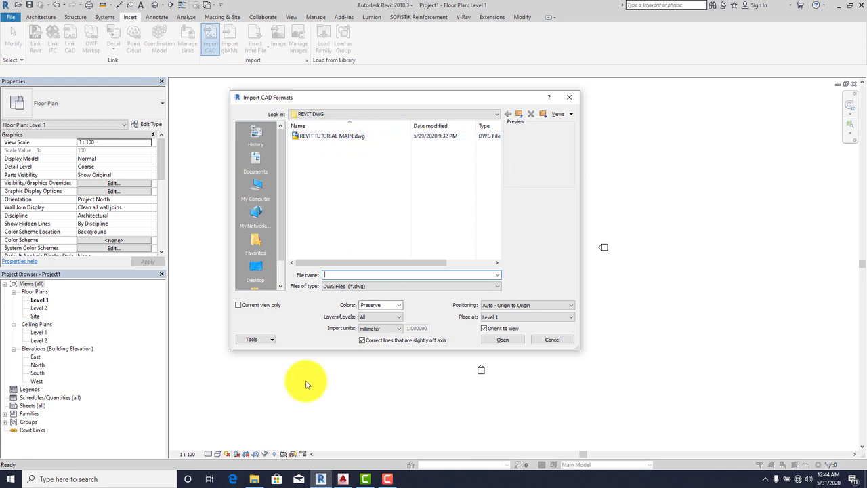
left_click(315, 140)
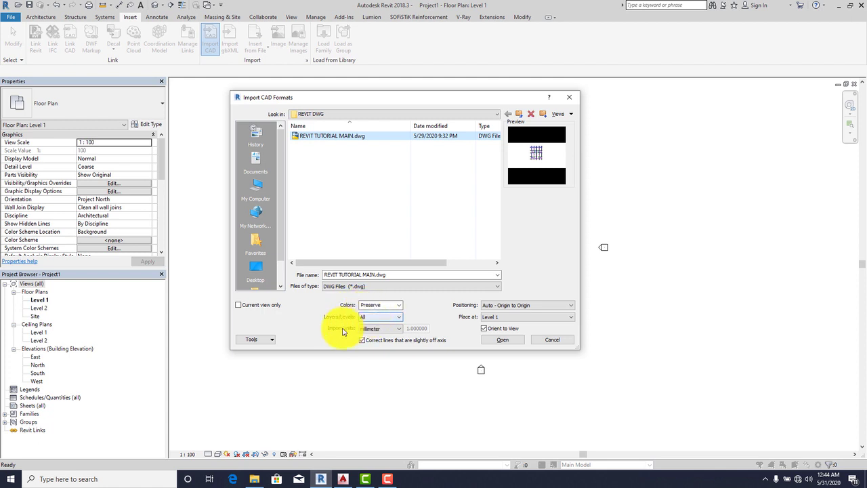
left_click(372, 330)
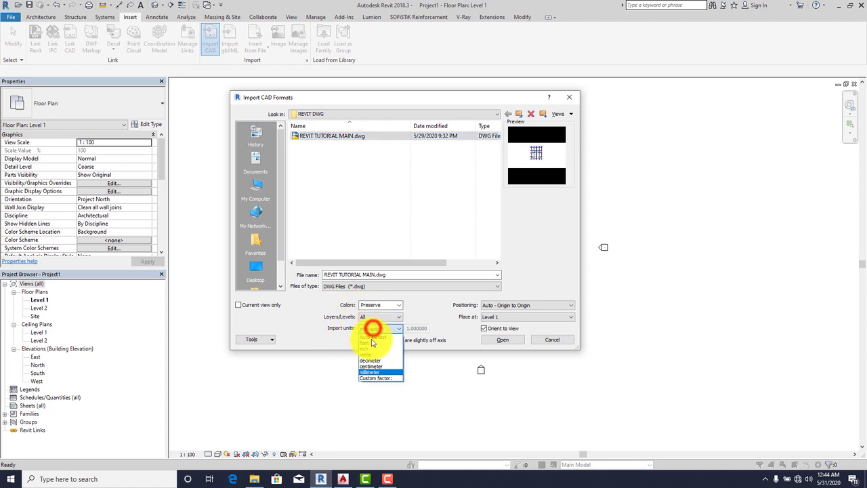
left_click(374, 372)
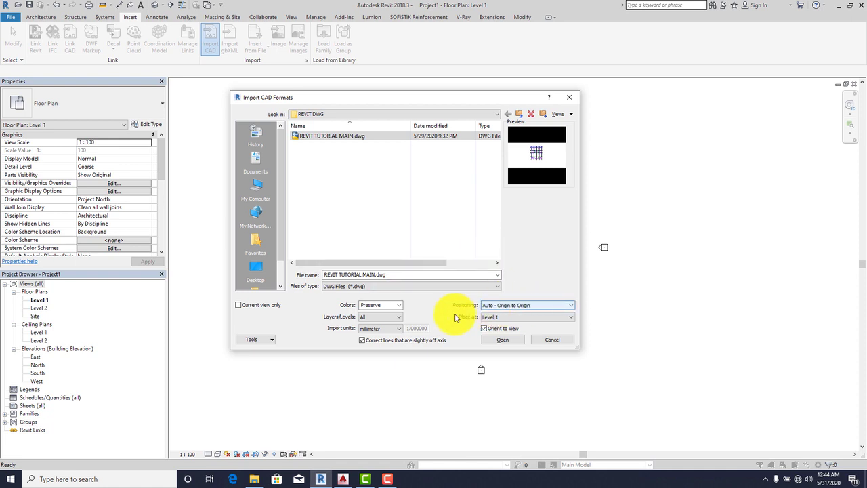
left_click(498, 340)
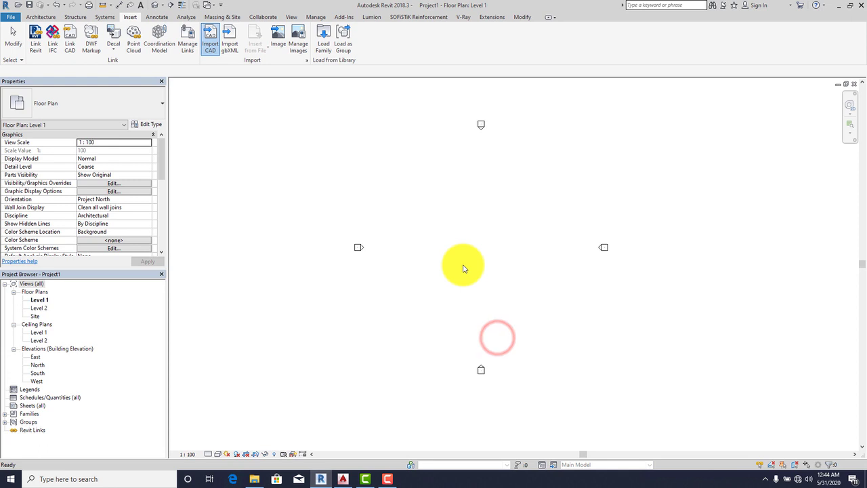
- Select the imported DWG plan and unpin it
scroll(519, 218, "up", 4)
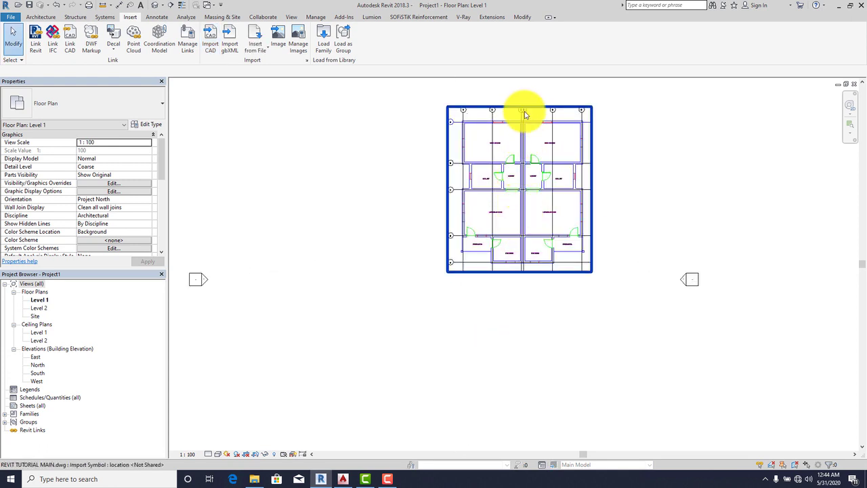
scroll(522, 112, "down", 1)
key("Escape")
scroll(502, 159, "down", 3)
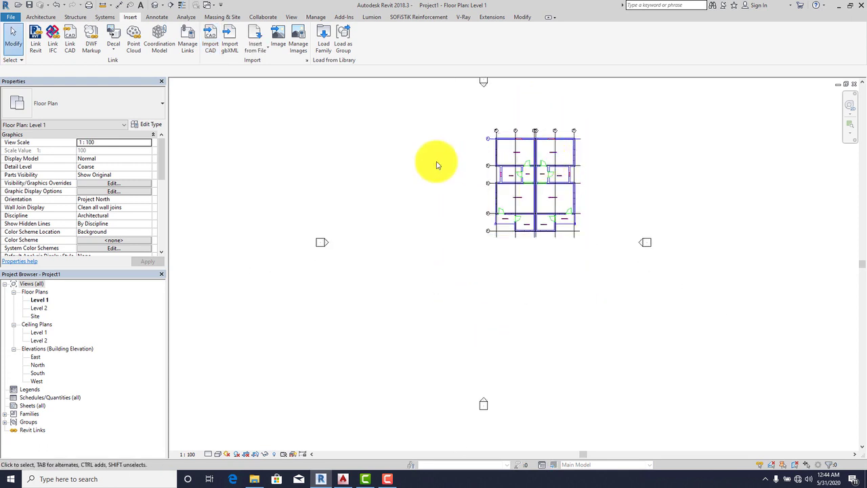
left_click(40, 17)
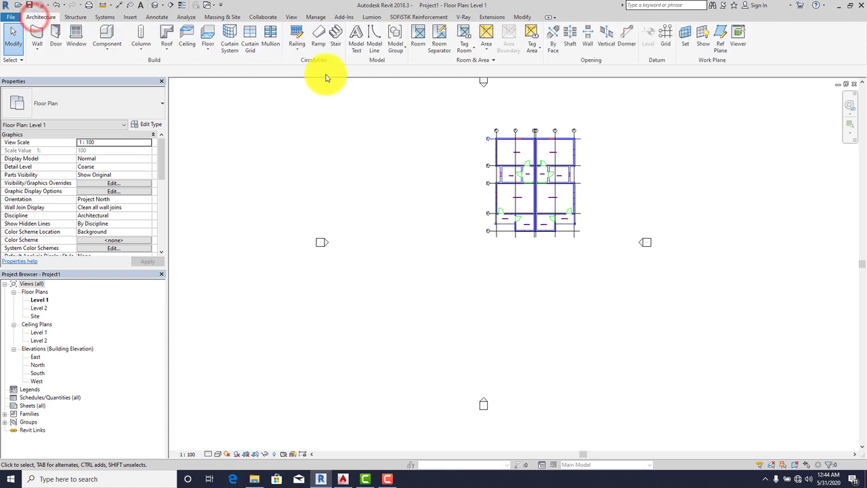
left_click(520, 166)
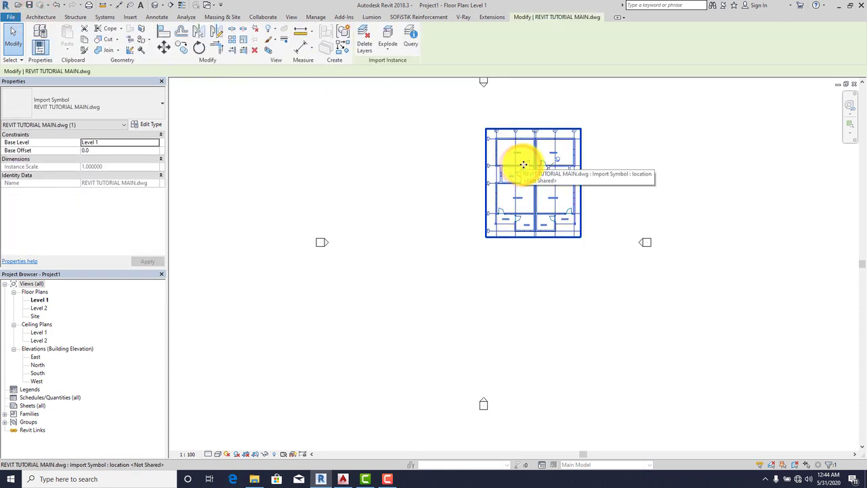
left_click(255, 32)
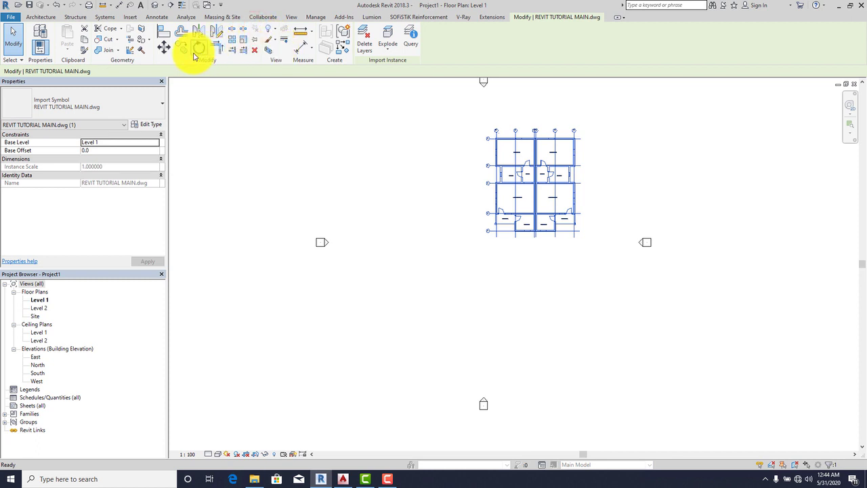
- Move the plan from its corner down and left so it sits between the elevation markers
left_click(168, 52)
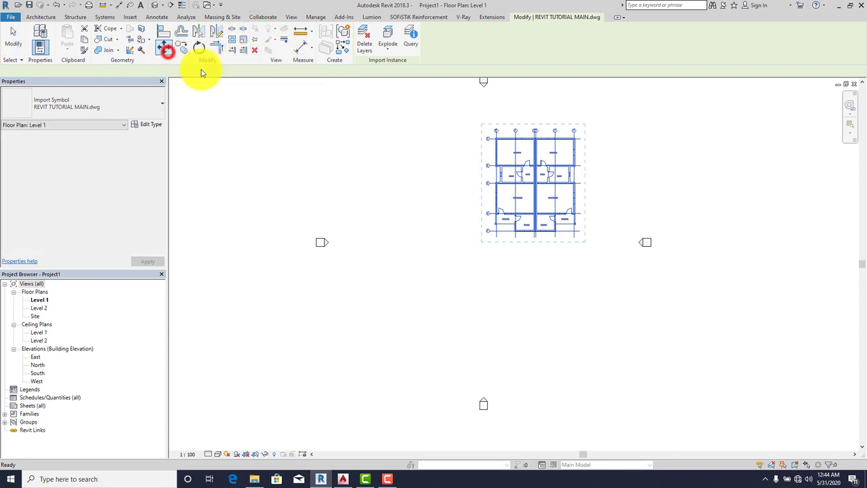
left_click(483, 242)
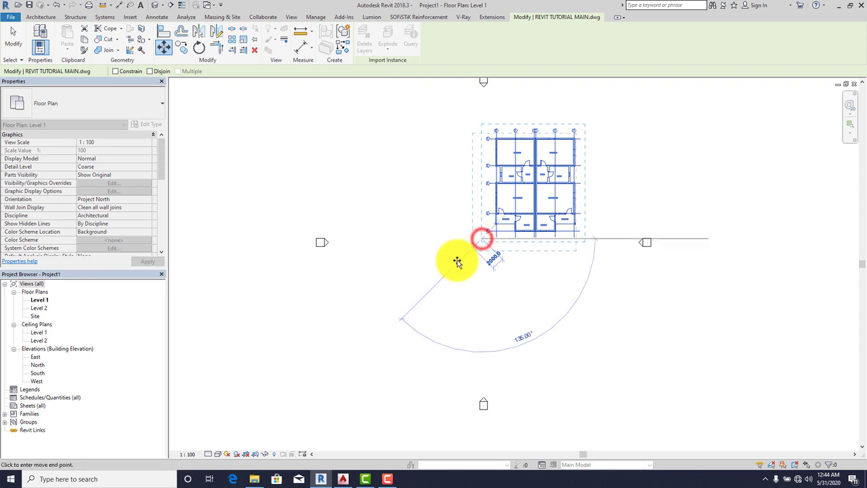
left_click(415, 328)
scroll(434, 315, "up", 5)
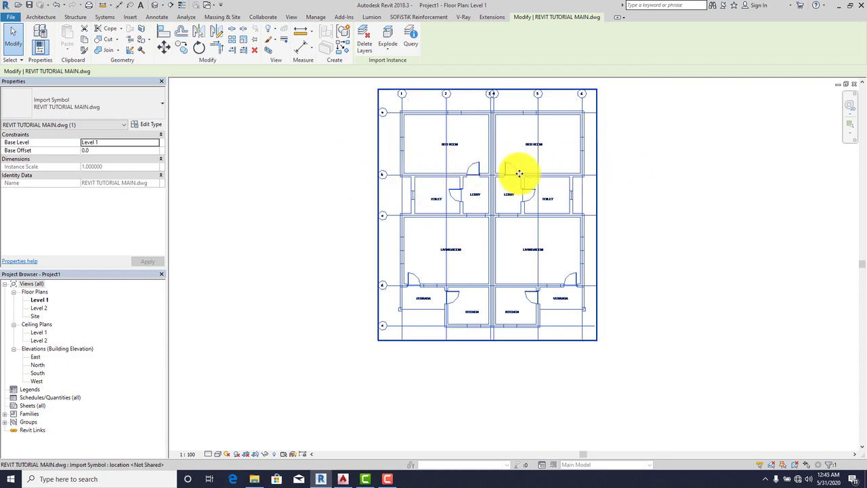
scroll(535, 190, "down", 1)
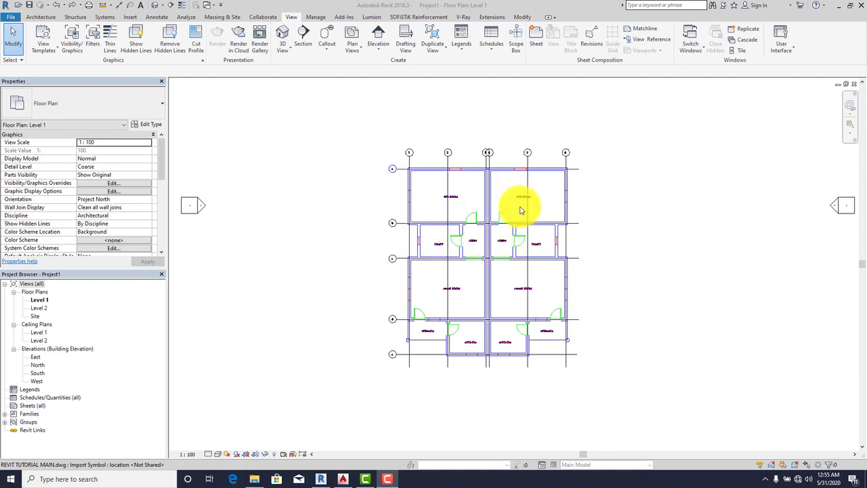
- Pin the imported DWG back in place and start the Grid command
left_click(479, 244)
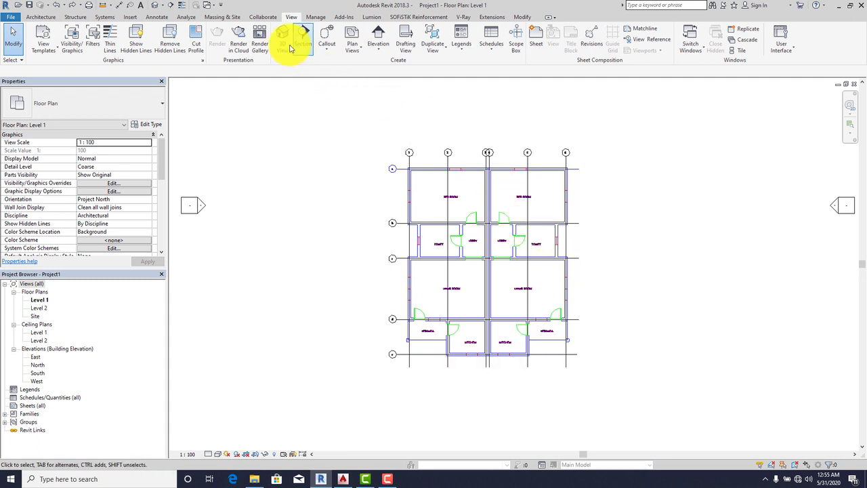
left_click(477, 188)
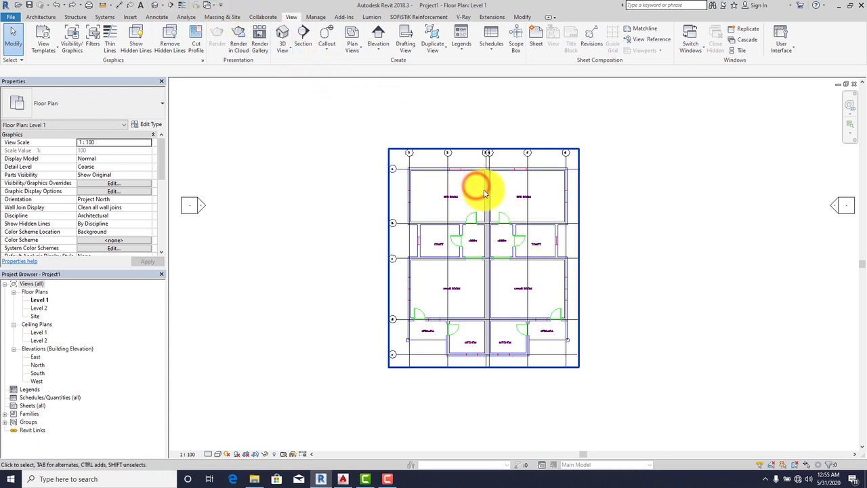
left_click(483, 191)
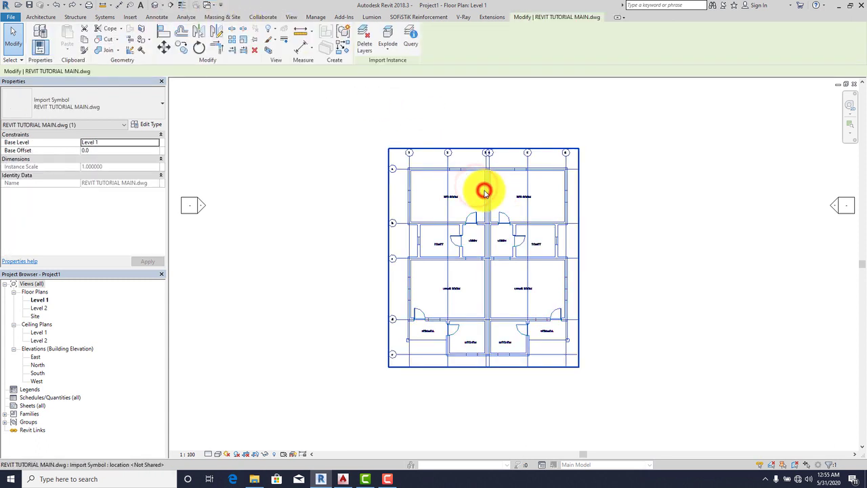
left_click(256, 42)
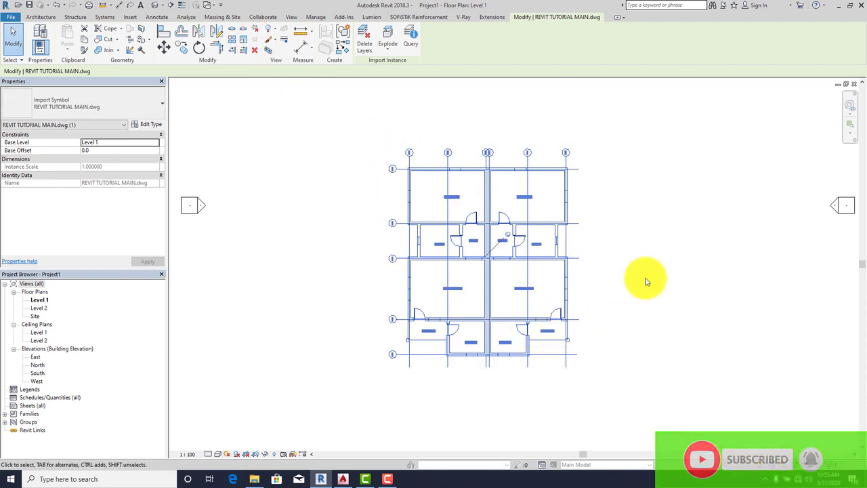
left_click(40, 17)
left_click(665, 30)
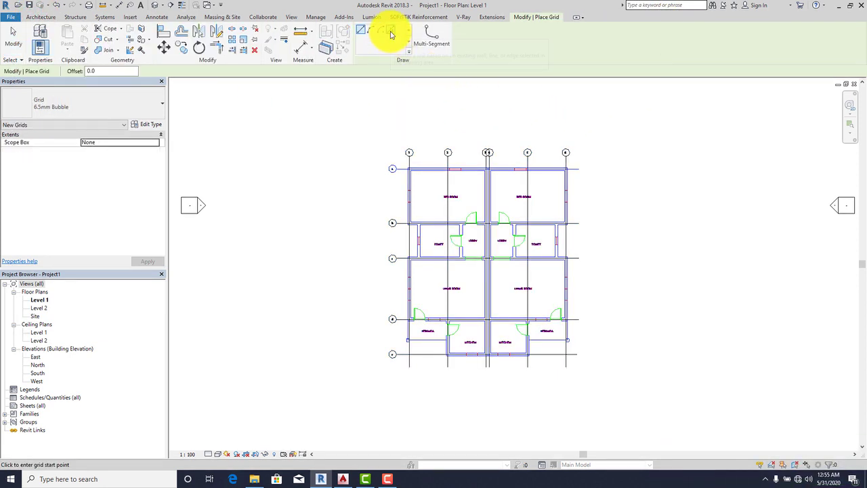
- Pick the drawing's vertical lines to place grids 1 through 6
left_click(391, 31)
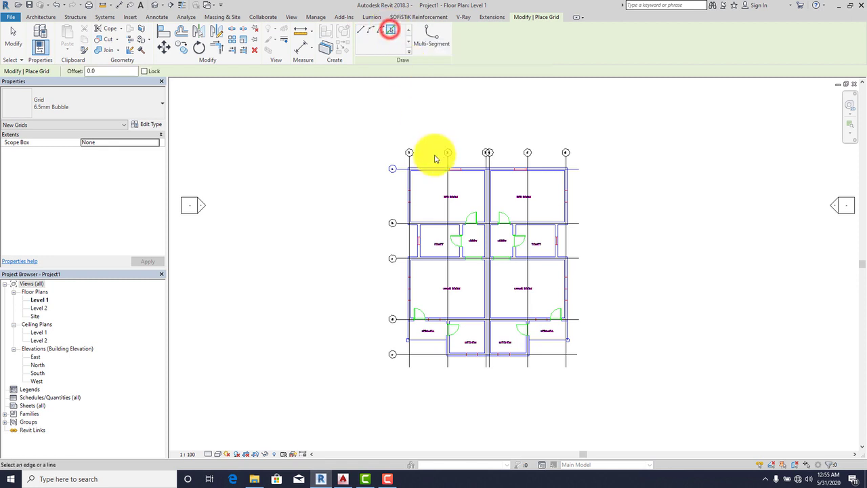
scroll(406, 162, "up", 3)
left_click(407, 156)
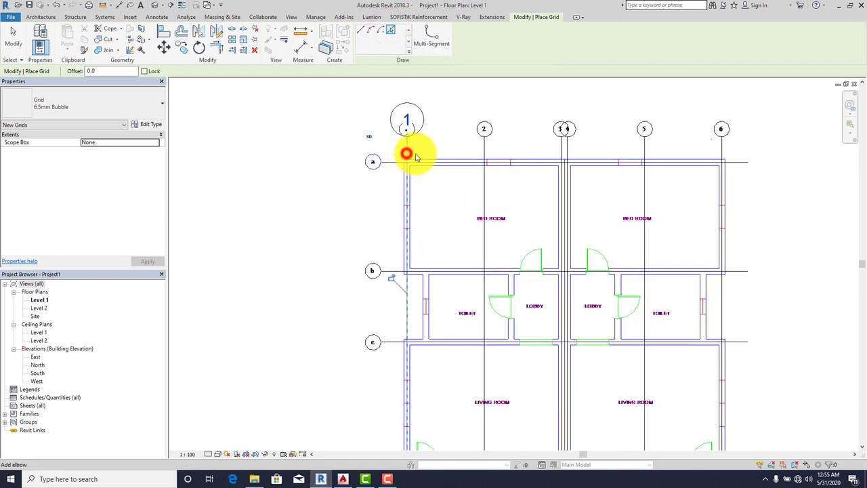
left_click(487, 150)
left_click(559, 150)
left_click(644, 150)
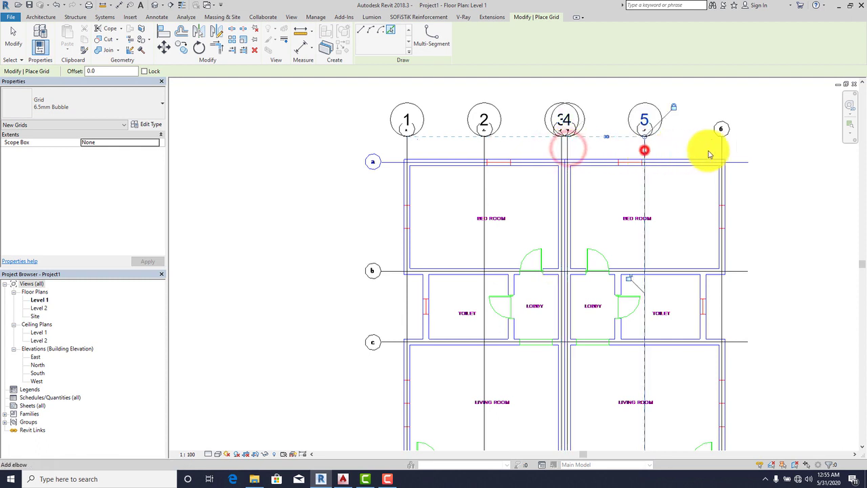
left_click(723, 145)
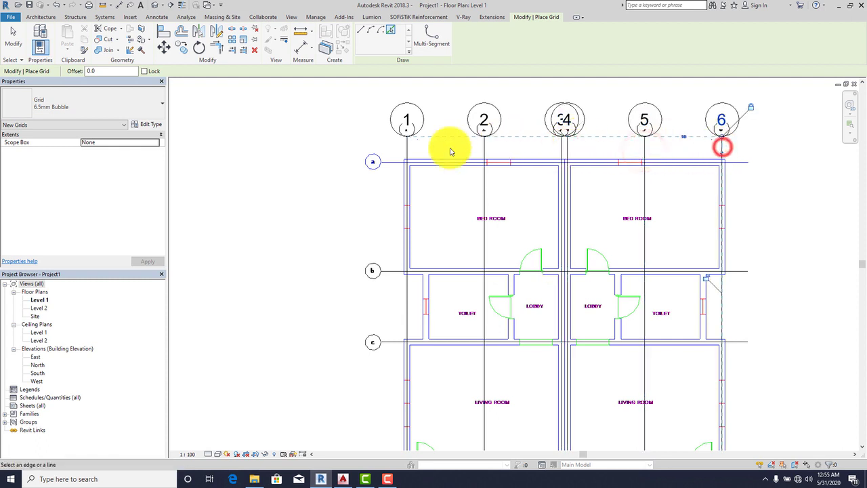
- Pick the horizontal lines for grids a to e, renaming the first grid to a
left_click(388, 164)
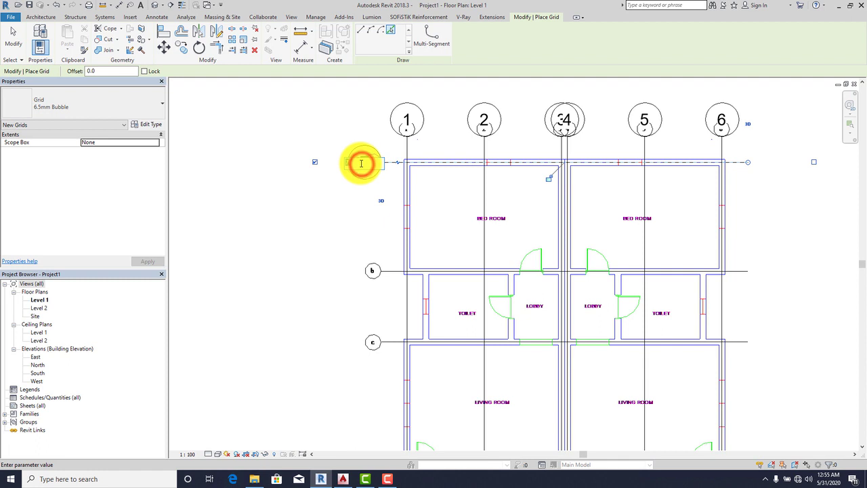
type("a")
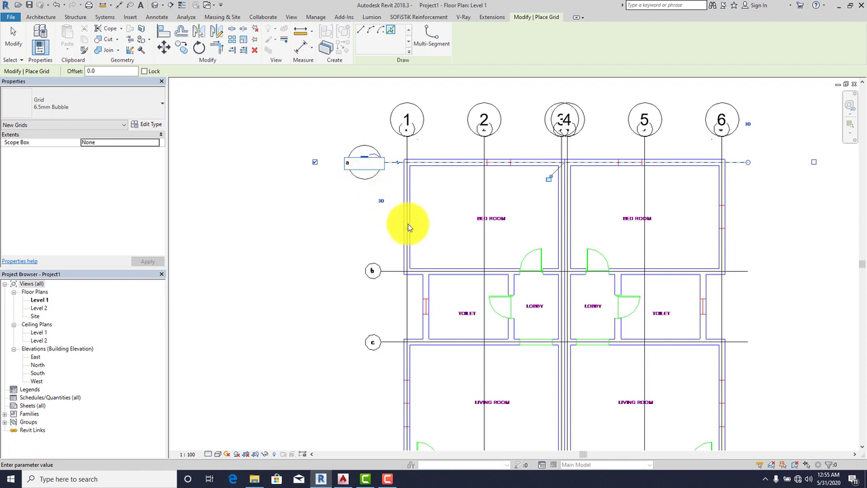
left_click(392, 273)
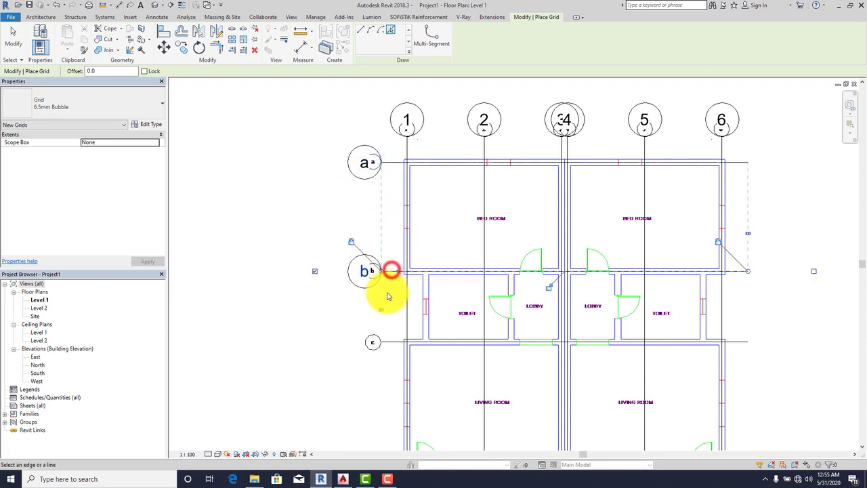
left_click(387, 342)
scroll(399, 271, "down", 1)
scroll(400, 271, "down", 2)
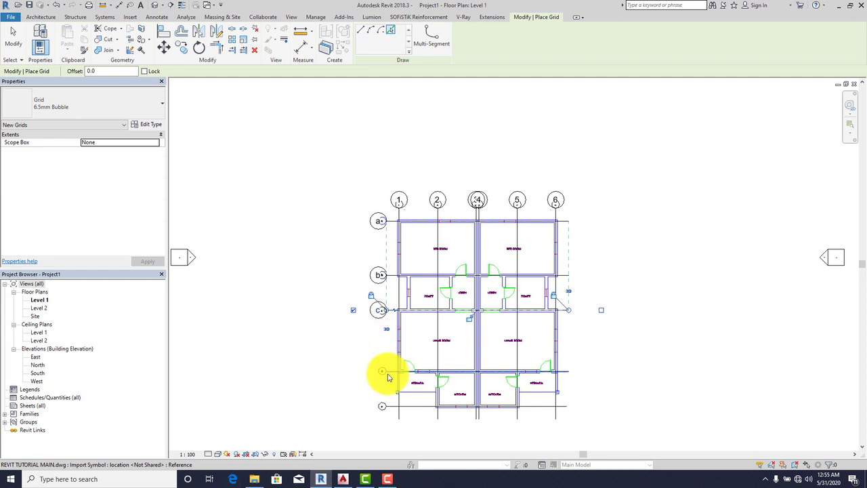
left_click(389, 372)
left_click(393, 406)
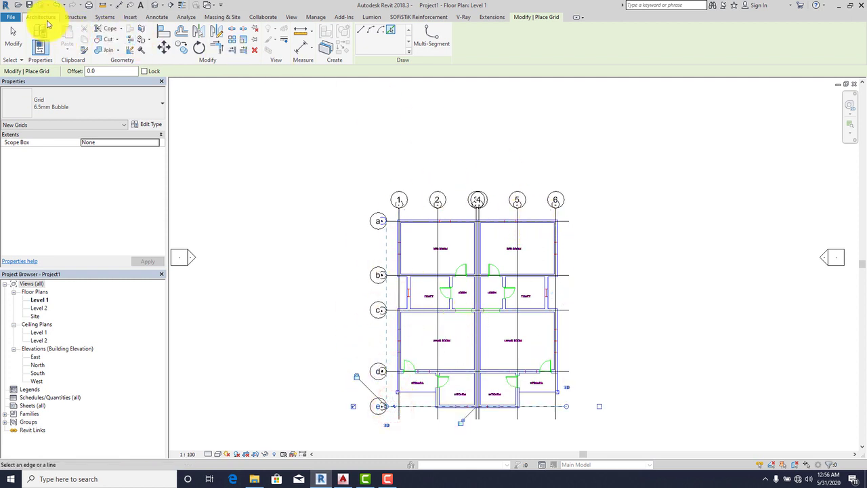
left_click(45, 19)
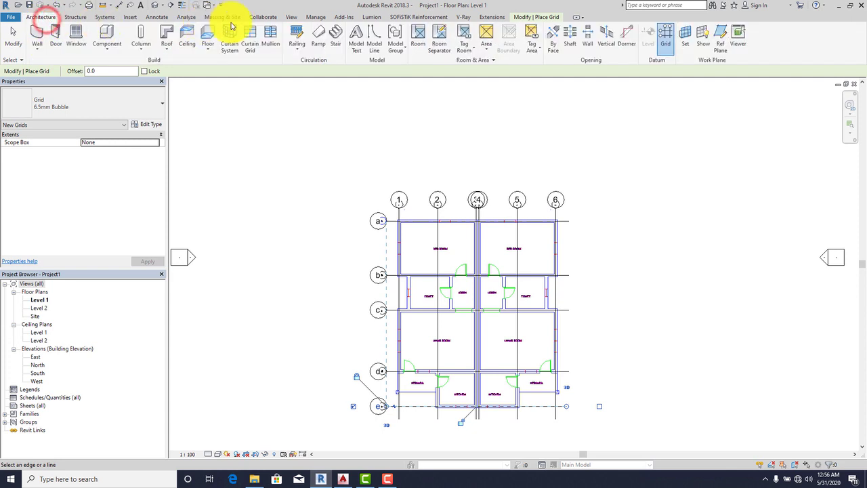
left_click(294, 18)
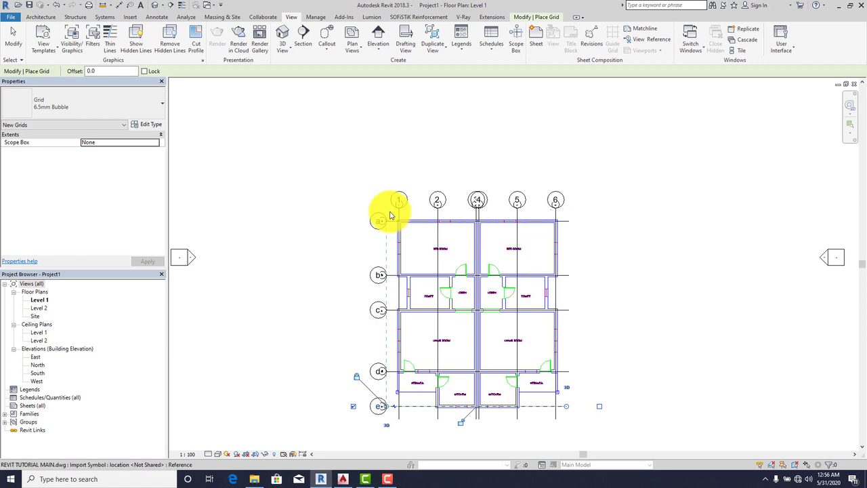
- Hide the imported R GRIDS layer in Level 1's Visibility/Graphics settings
left_click(69, 51)
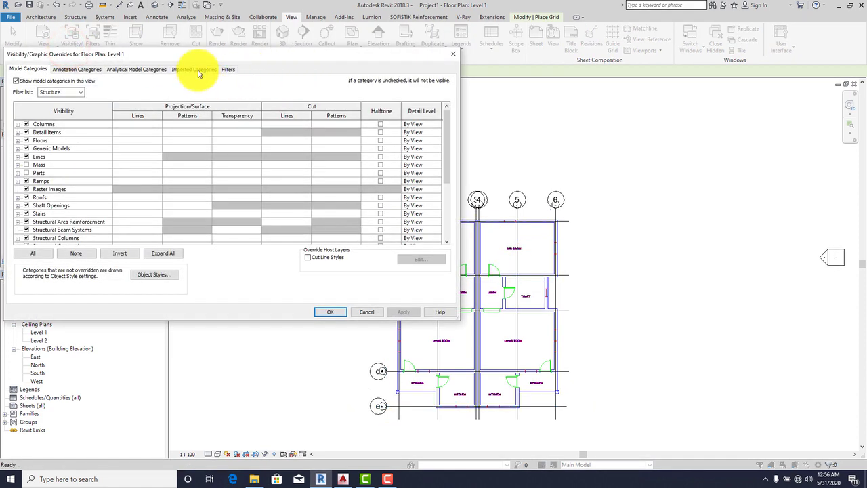
left_click(197, 70)
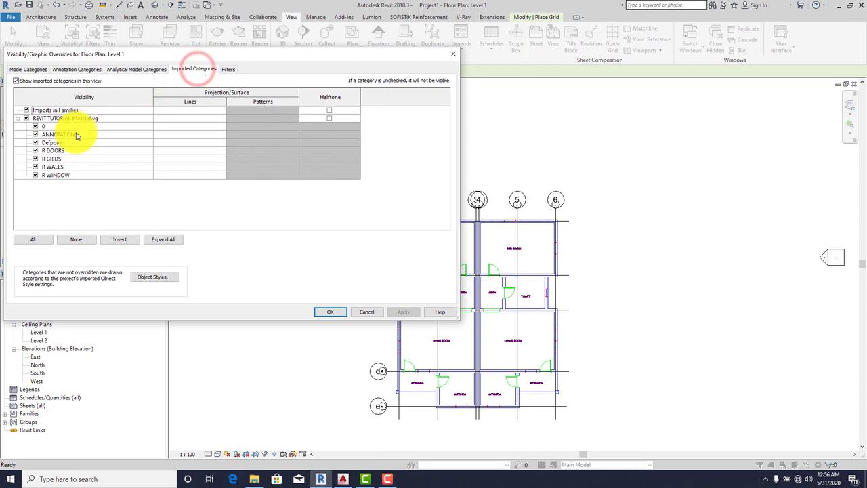
left_click(36, 159)
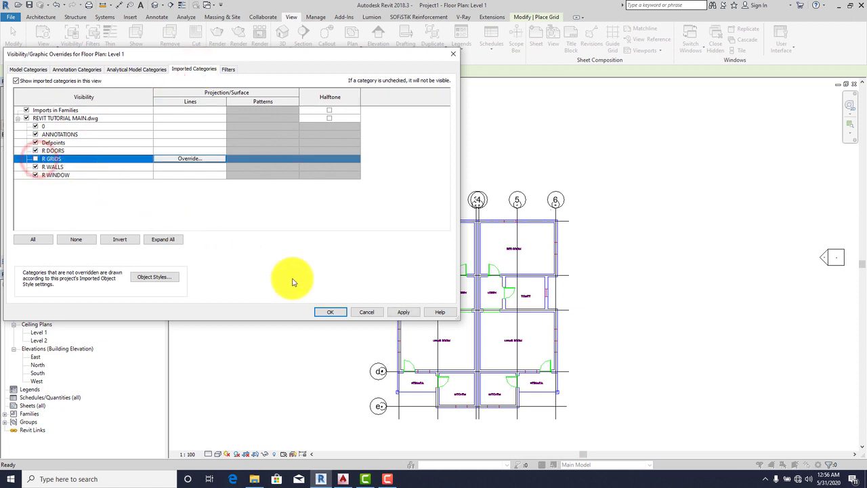
left_click(394, 313)
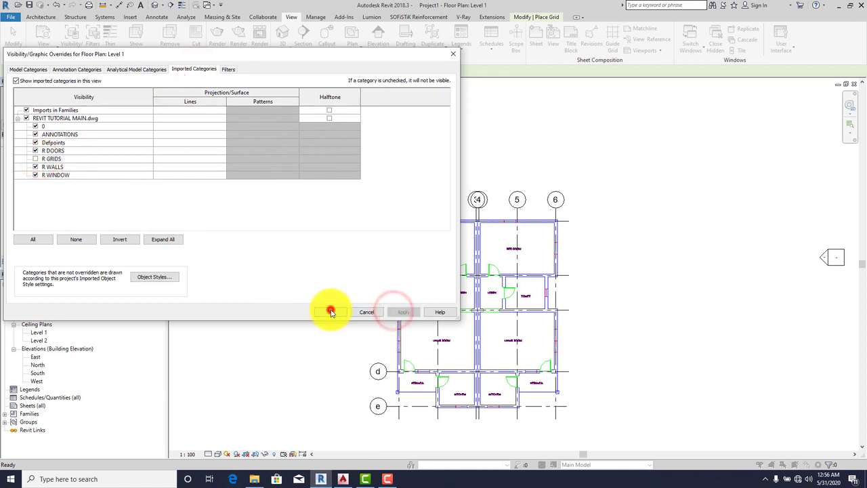
left_click(331, 312)
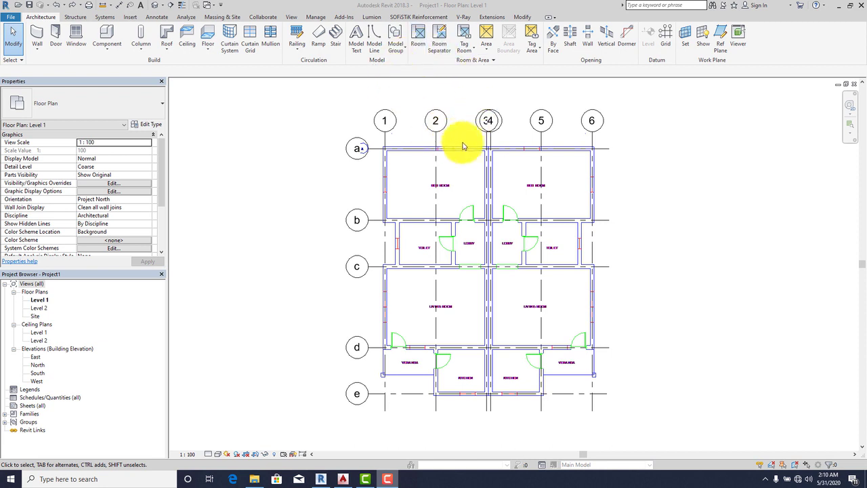
- Launch the Measure Between Two References tool
scroll(460, 153, "up", 4)
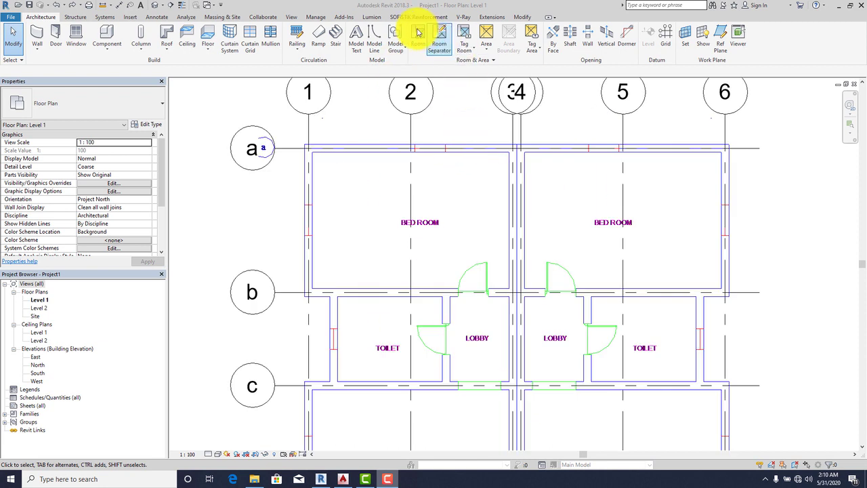
left_click(521, 16)
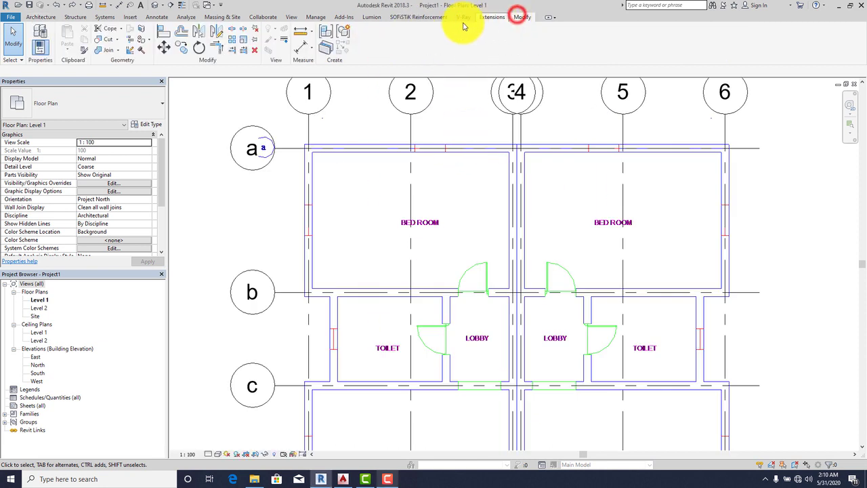
left_click(300, 34)
- Measure from the top bedroom wall line to grid 2, getting a total length of 230.0
scroll(406, 145, "up", 4)
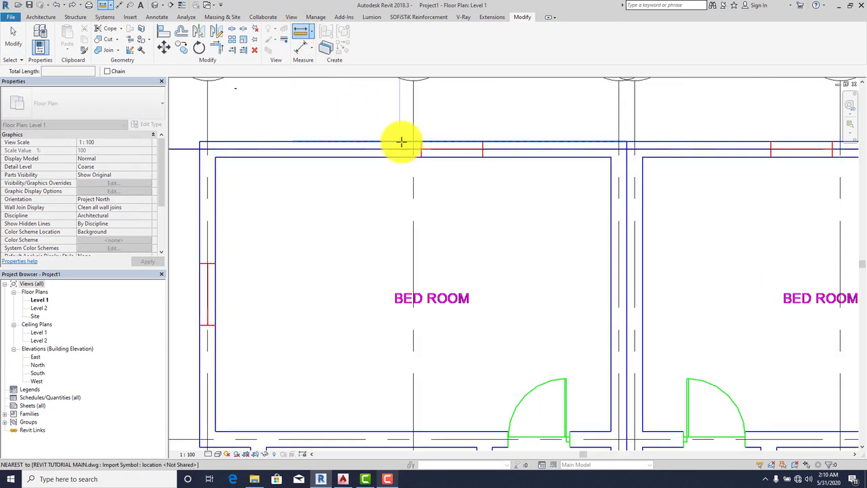
left_click(401, 141)
scroll(401, 161, "up", 4)
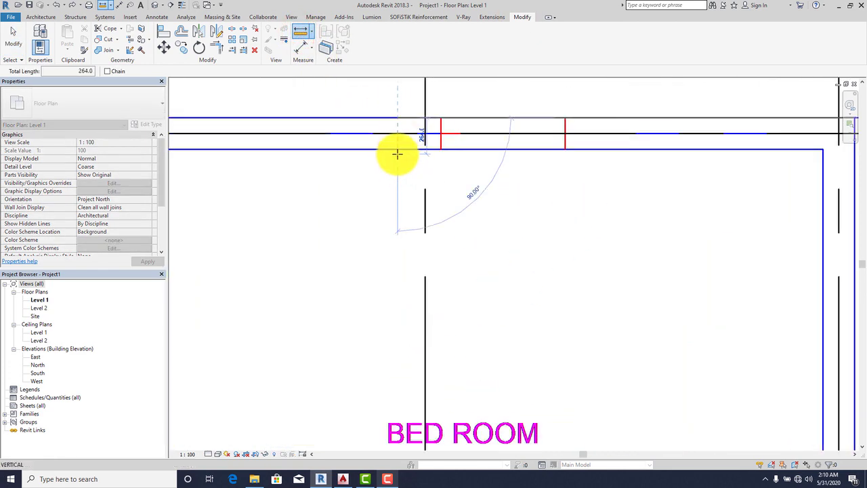
left_click(397, 150)
scroll(424, 139, "up", 4)
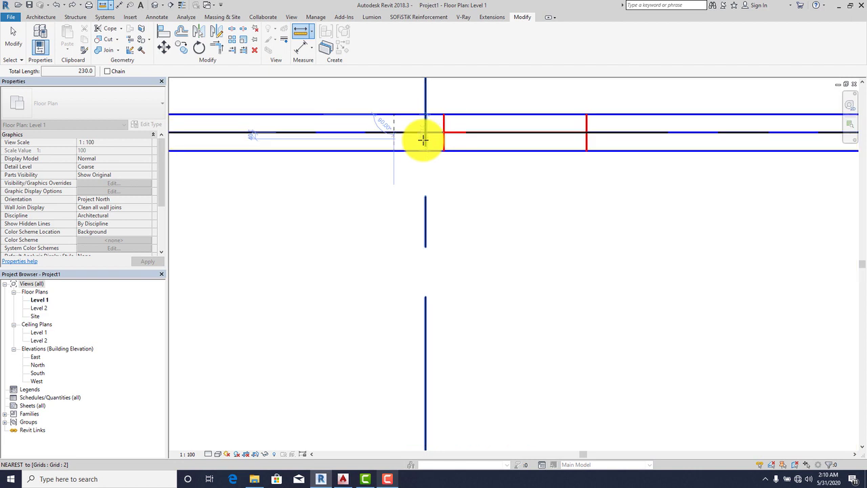
scroll(428, 138, "down", 5)
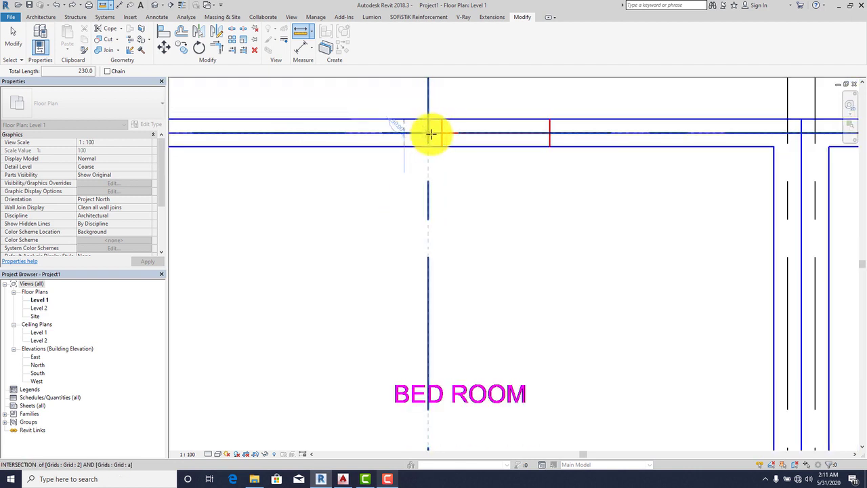
scroll(433, 131, "down", 3)
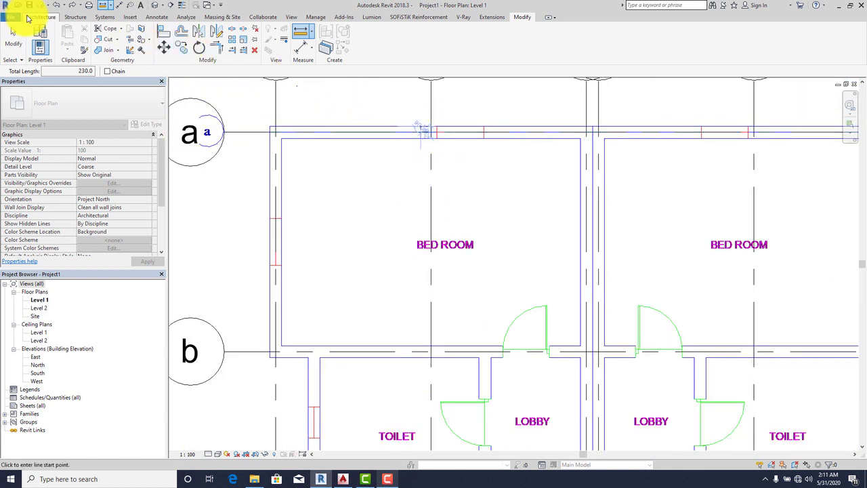
- Start the Architecture Wall tool with the Generic - 200mm wall type
left_click(29, 17)
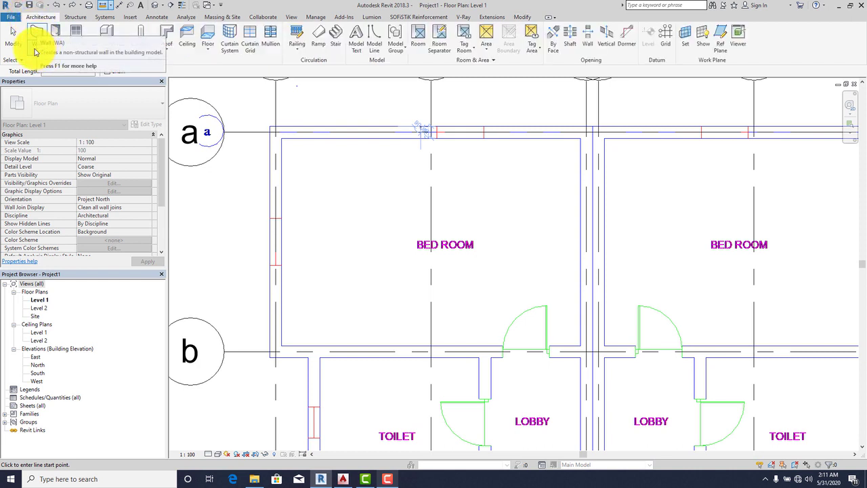
left_click(35, 51)
left_click(37, 37)
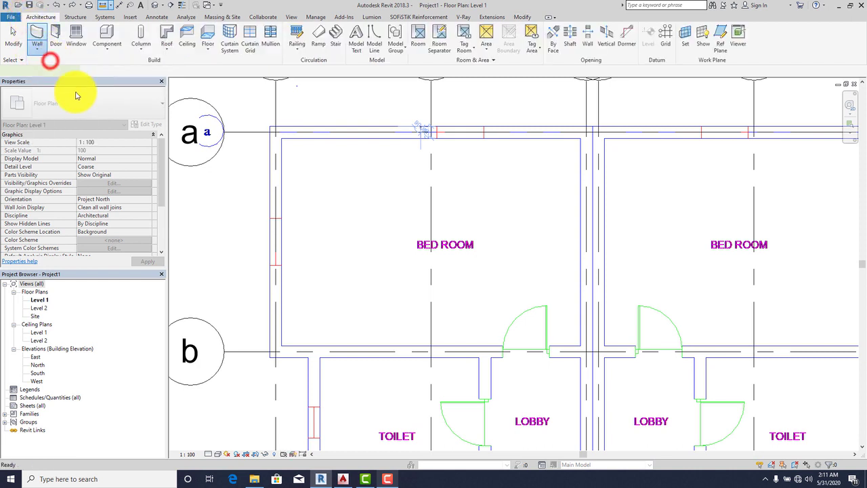
left_click(101, 108)
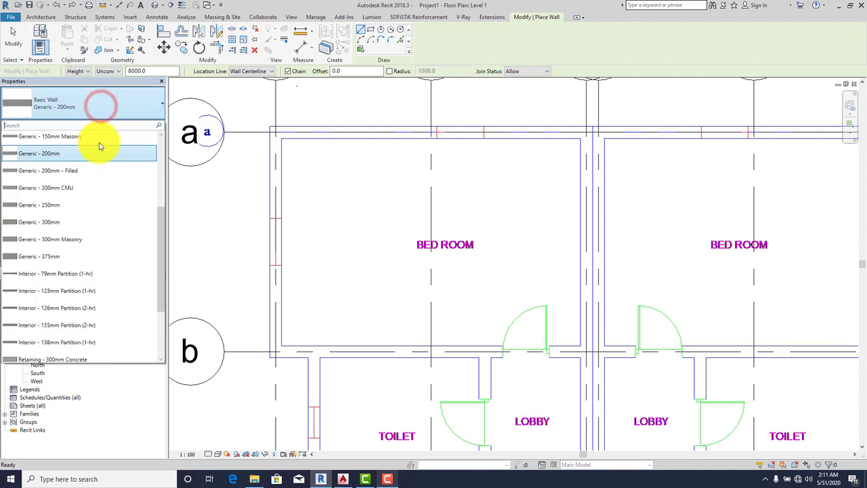
scroll(105, 190, "down", 5)
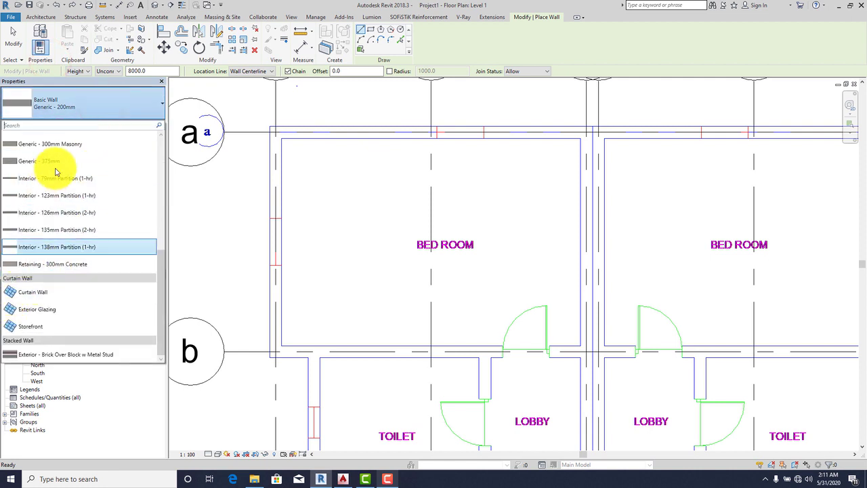
scroll(77, 223, "up", 3)
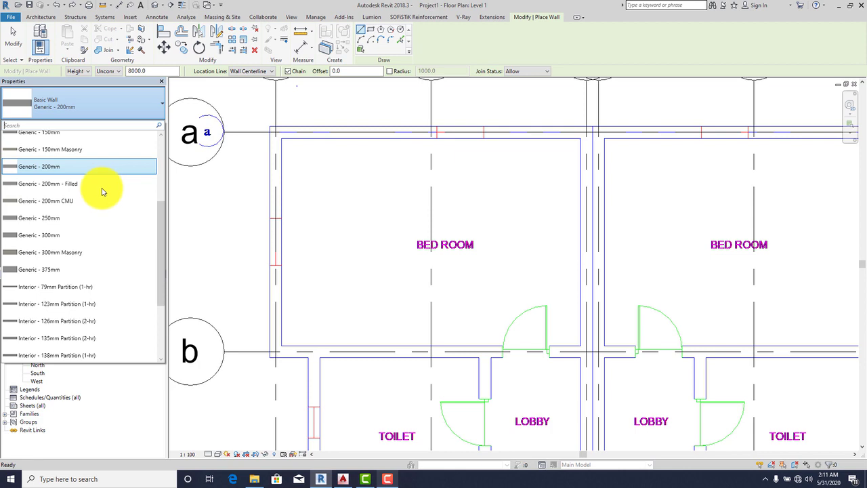
left_click(68, 168)
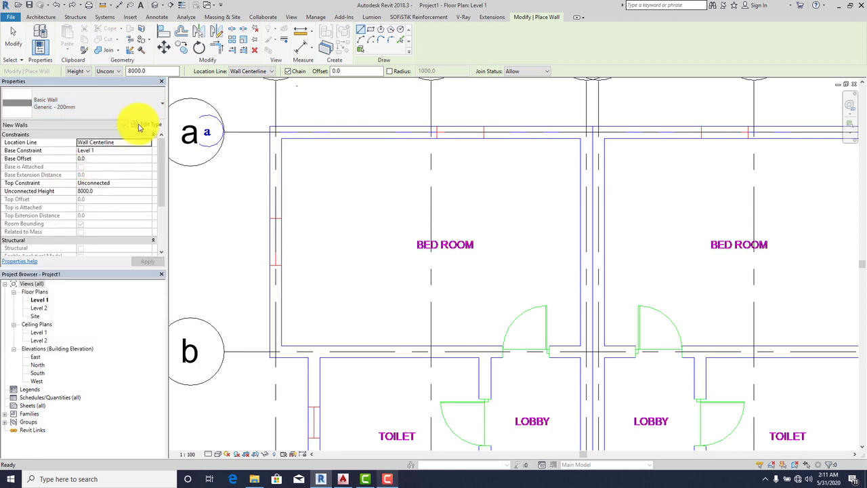
- Duplicate it as Generic - 230mm with a 230 mm structure layer
left_click(141, 126)
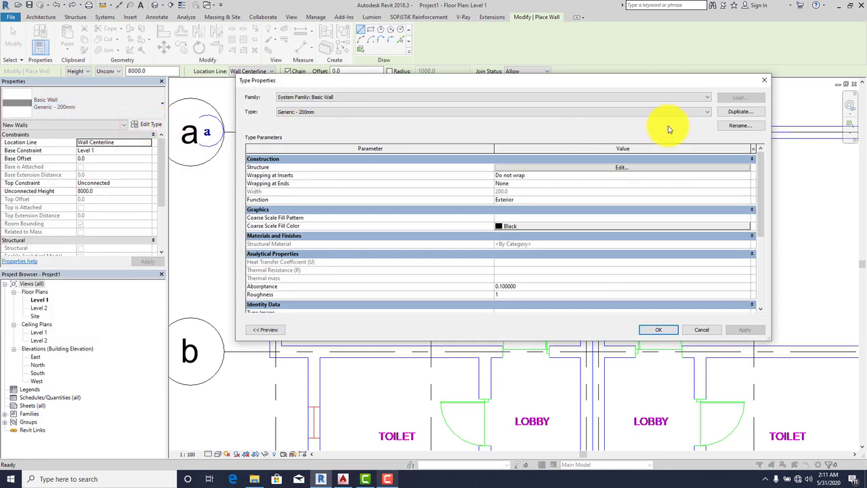
left_click(725, 110)
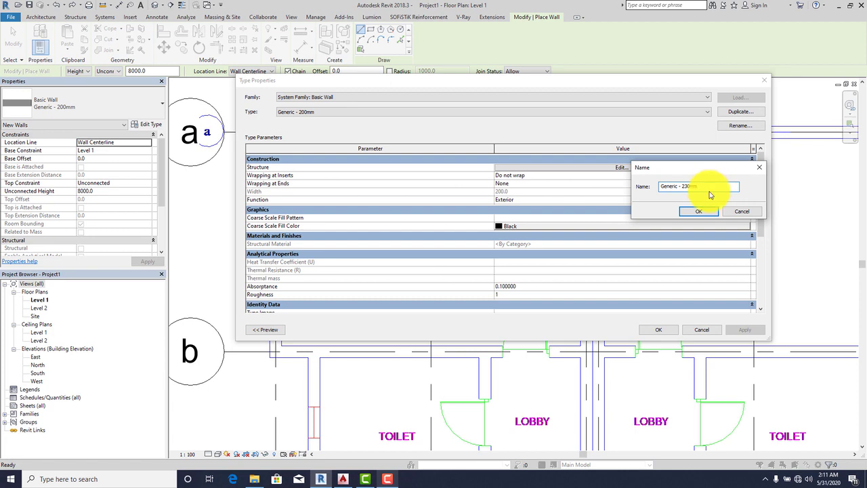
left_click(685, 215)
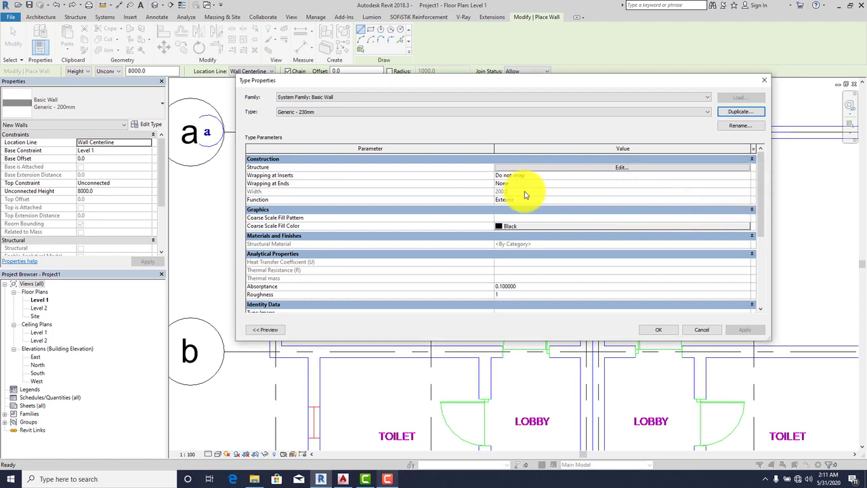
left_click(627, 171)
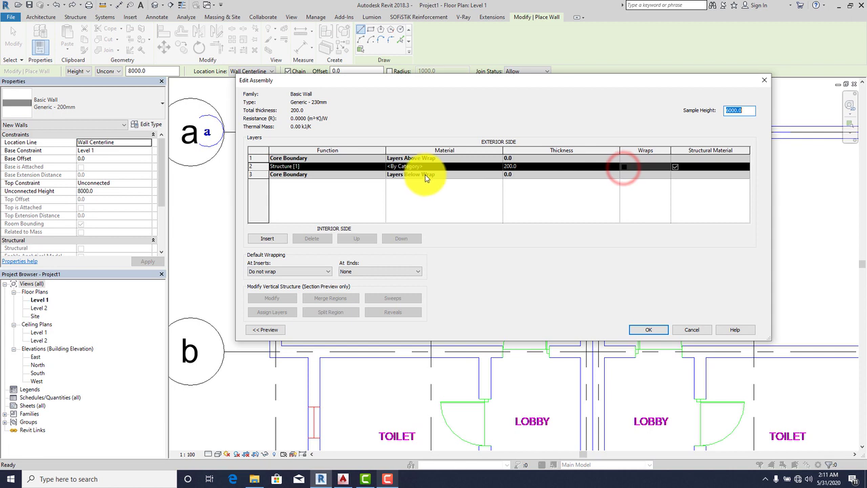
left_click(511, 166)
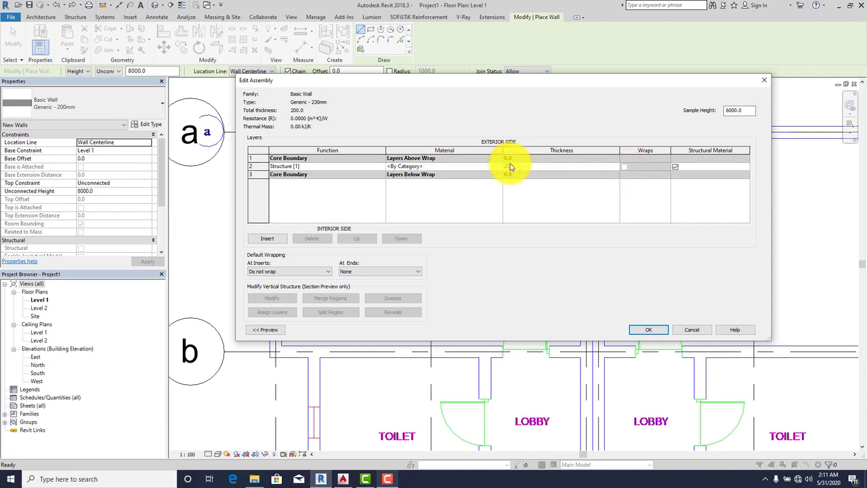
left_click(651, 330)
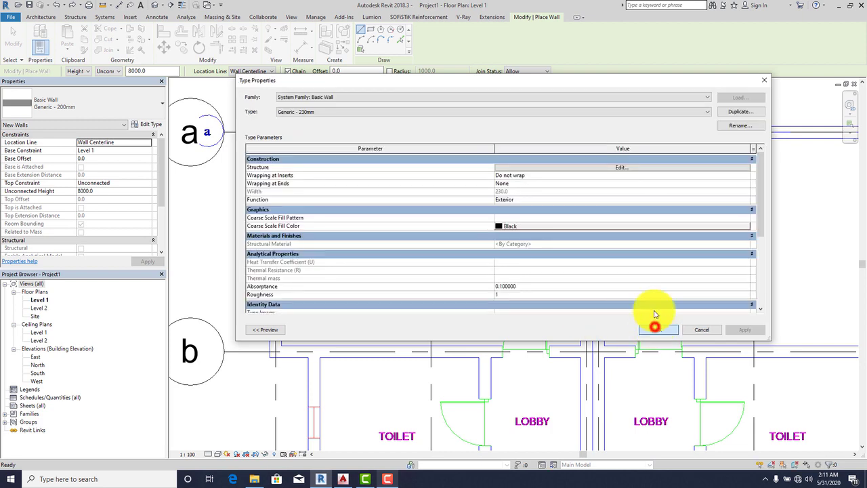
left_click(654, 328)
scroll(494, 198, "down", 3)
scroll(467, 182, "up", 3)
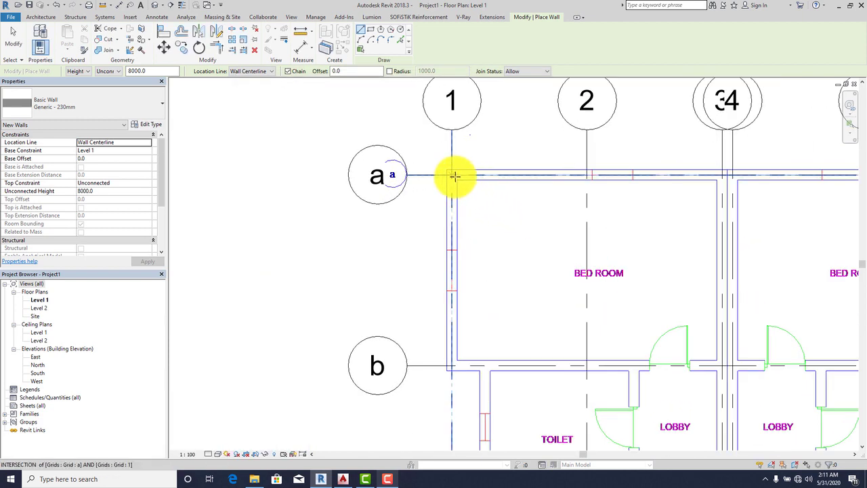
scroll(455, 176, "up", 2)
- Draw walls from grid a/1 down to grid b, jogging right and back to grid c
left_click(451, 172)
scroll(449, 170, "down", 3)
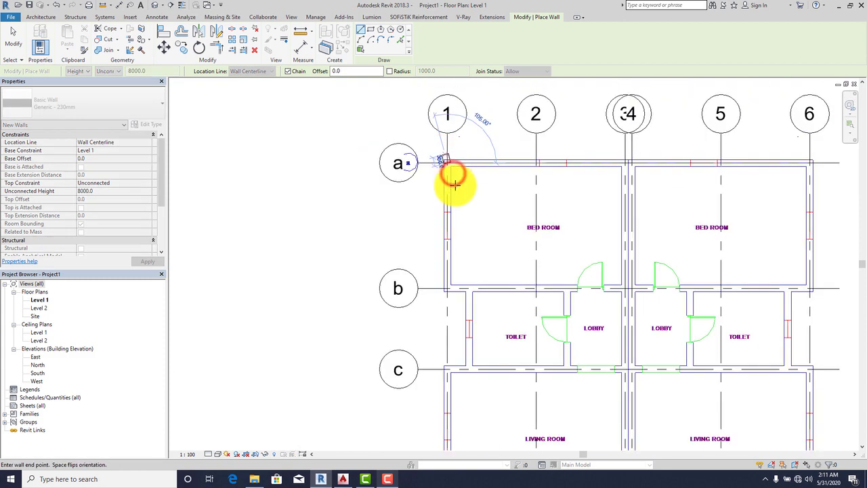
scroll(449, 286, "up", 3)
left_click(449, 293)
left_click(485, 293)
scroll(490, 268, "down", 2)
scroll(500, 276, "down", 2)
scroll(499, 333, "up", 1)
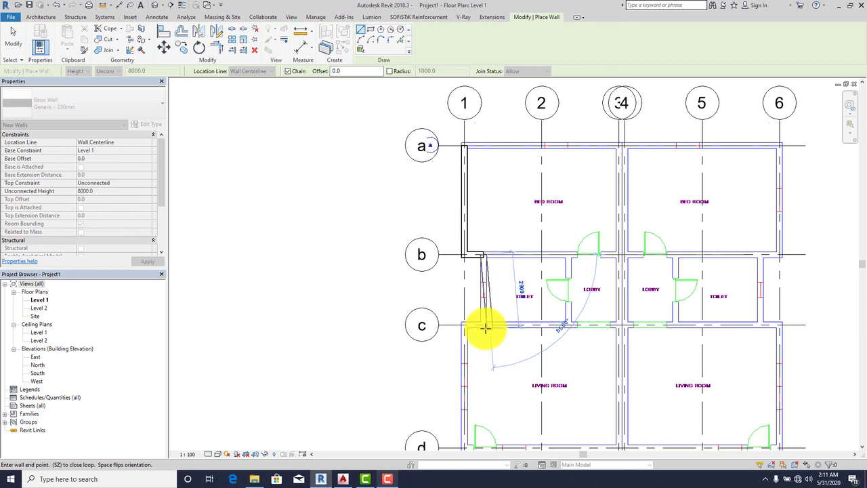
left_click(484, 326)
left_click(465, 325)
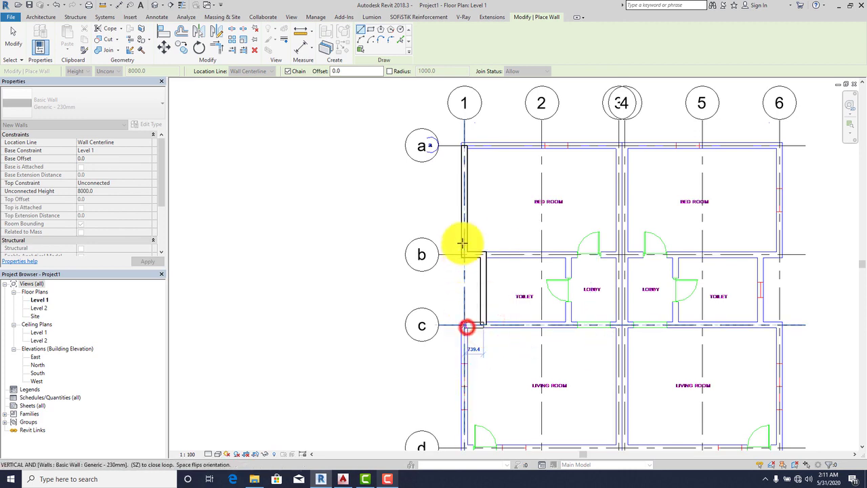
- Continue the walls through grids d and e, across to grid 3, and up to grid a
scroll(465, 326, "down", 3)
scroll(468, 346, "up", 3)
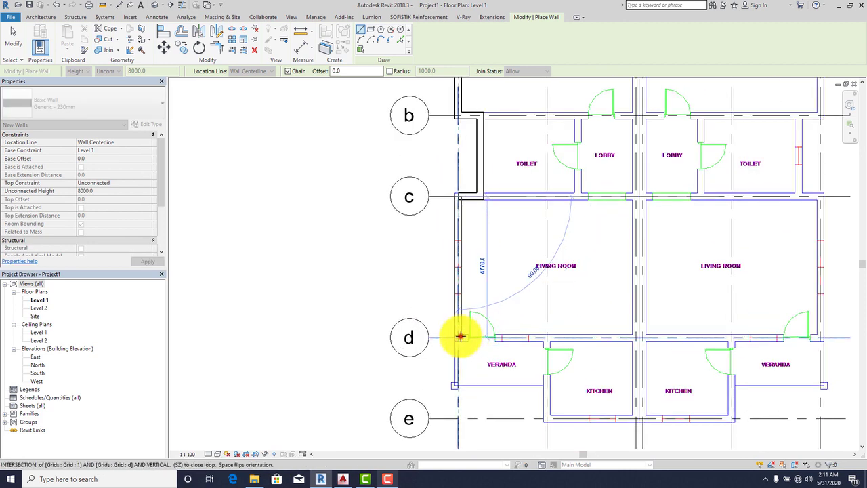
left_click(460, 336)
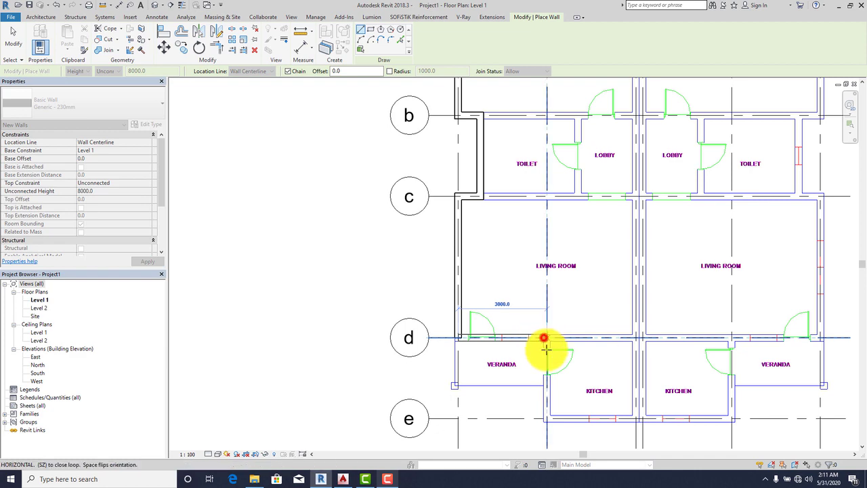
left_click(544, 337)
left_click(547, 418)
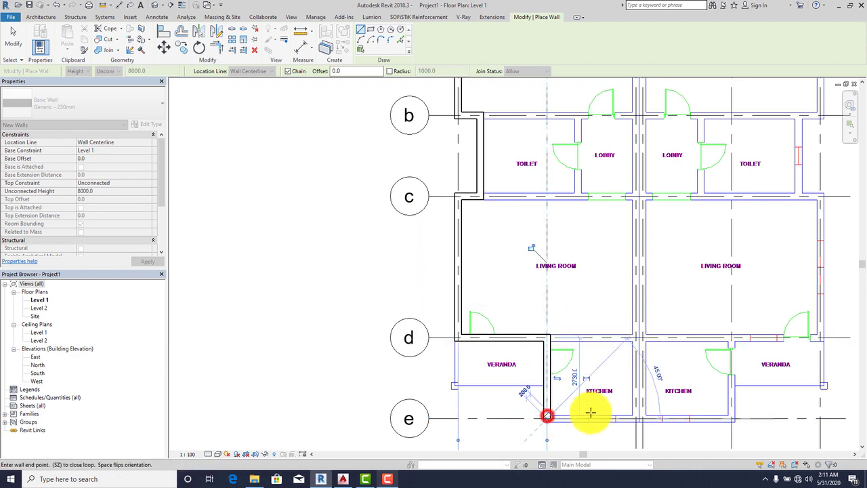
left_click(638, 418)
scroll(612, 248, "down", 4)
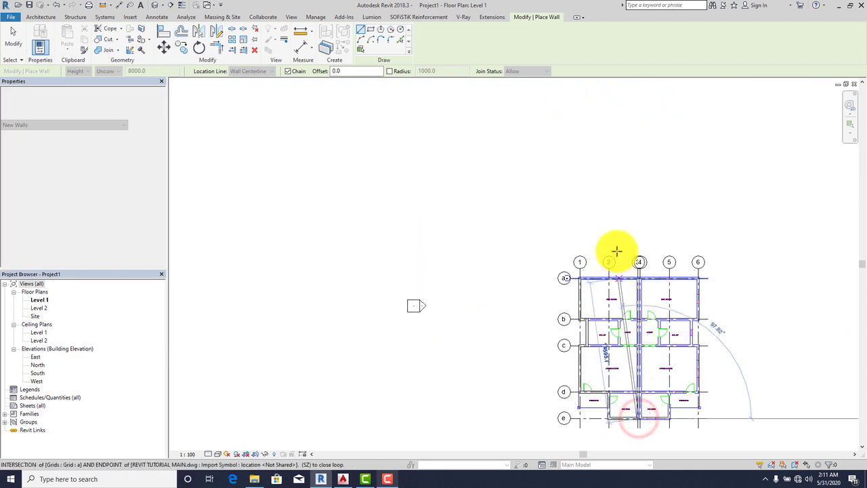
scroll(639, 281, "up", 5)
scroll(663, 303, "up", 2)
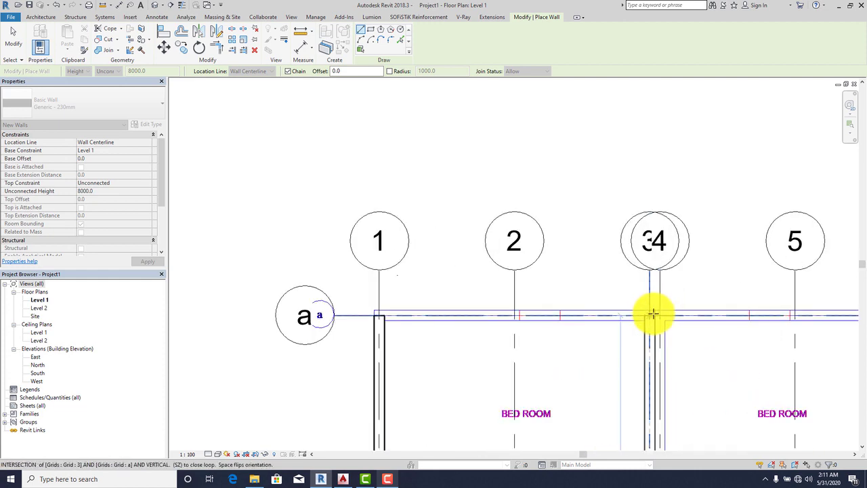
left_click(653, 313)
- Close the outer wall loop at grid a/1 and draw the wall along grid b
left_click(379, 314)
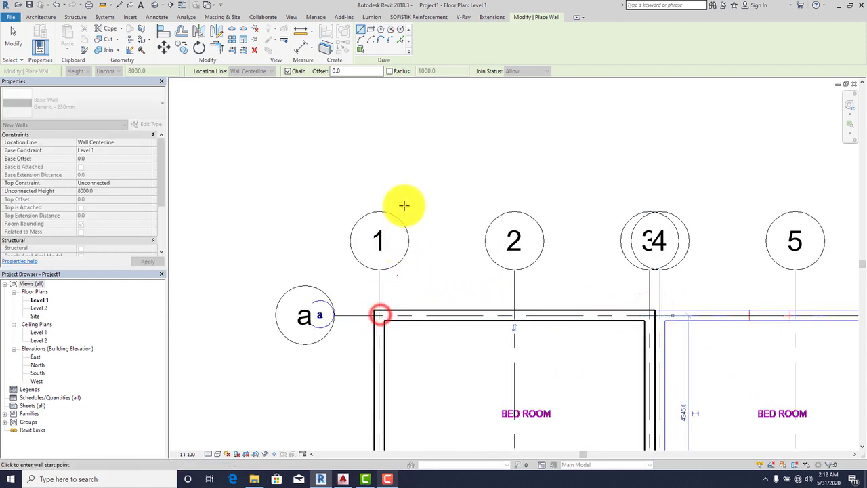
scroll(404, 208, "down", 4)
scroll(470, 374, "up", 3)
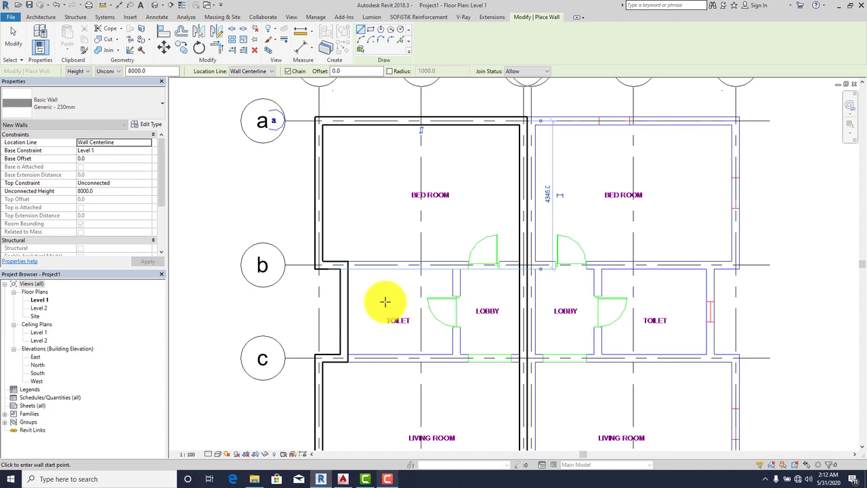
scroll(341, 263, "up", 3)
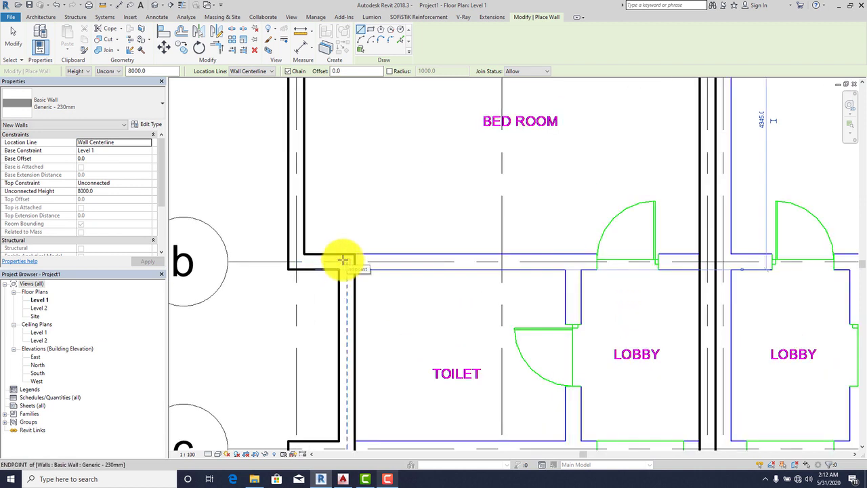
left_click(344, 260)
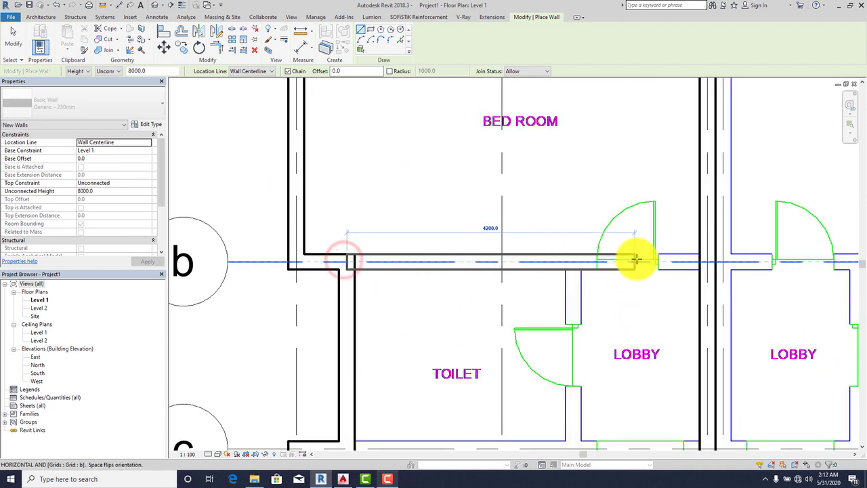
left_click(708, 263)
scroll(551, 155, "down", 3)
scroll(454, 298, "up", 2)
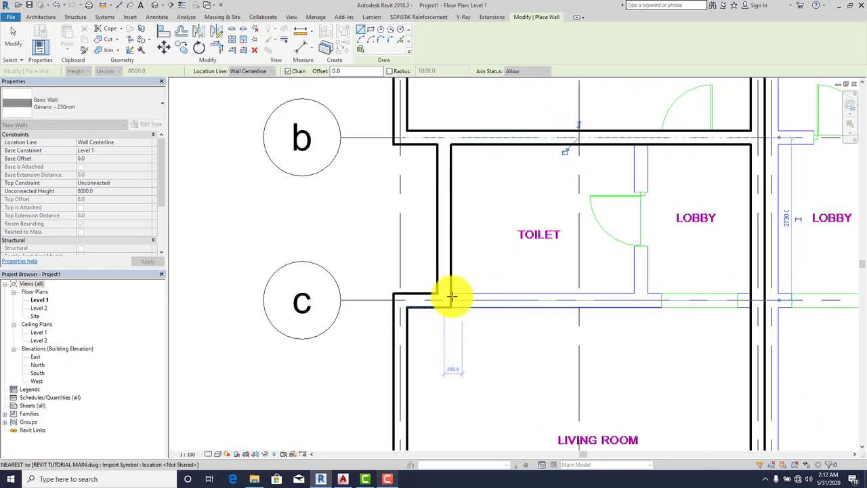
- Draw the interior wall along grid c to the right intersection
left_click(445, 299)
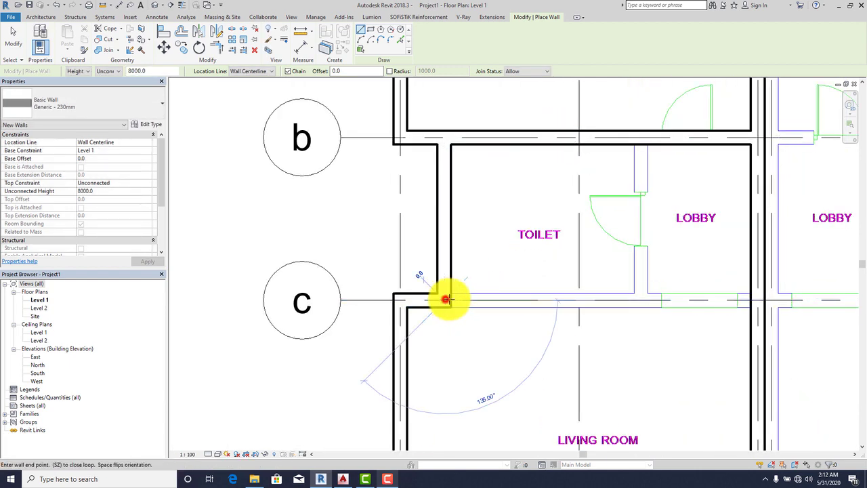
left_click(752, 300)
key("Escape")
scroll(561, 220, "down", 2)
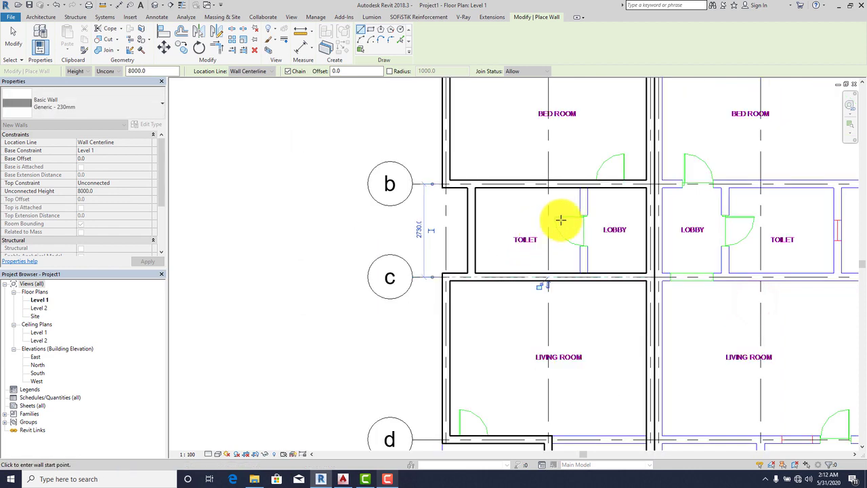
scroll(581, 194, "up", 3)
- Draw the partition wall between the toilet and lobby down to the lower wall
left_click(584, 174)
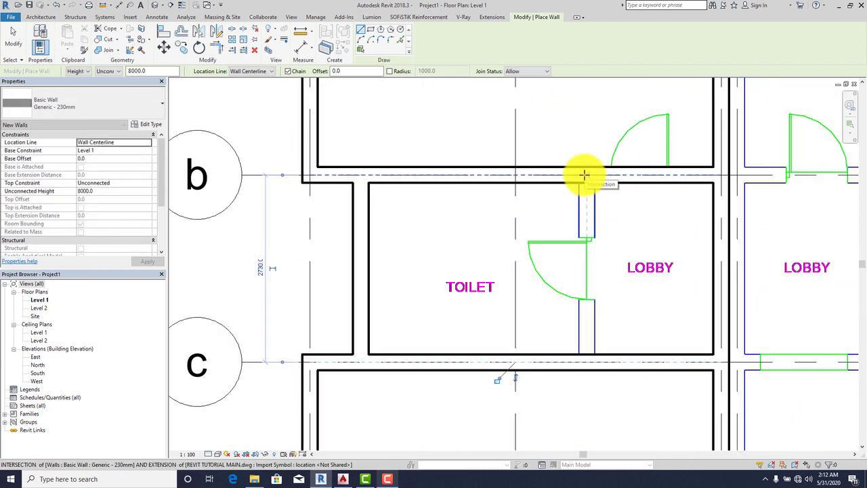
left_click(587, 359)
scroll(547, 225, "down", 5)
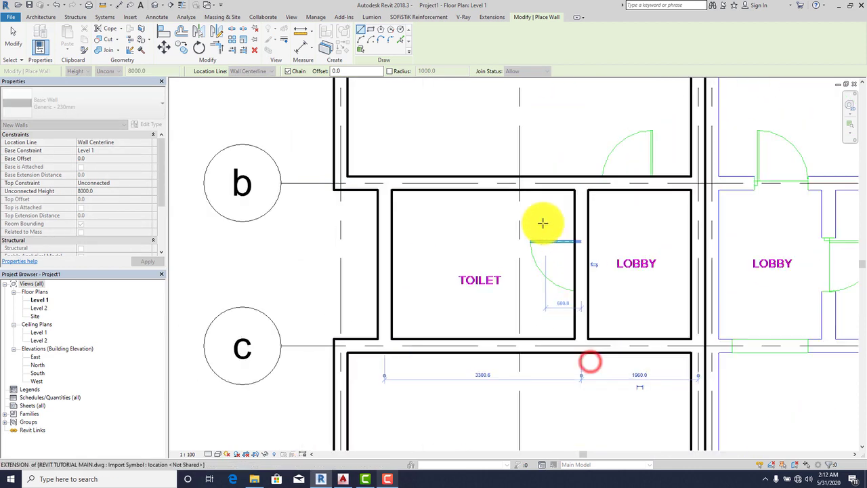
scroll(556, 258, "down", 2)
scroll(474, 251, "up", 6)
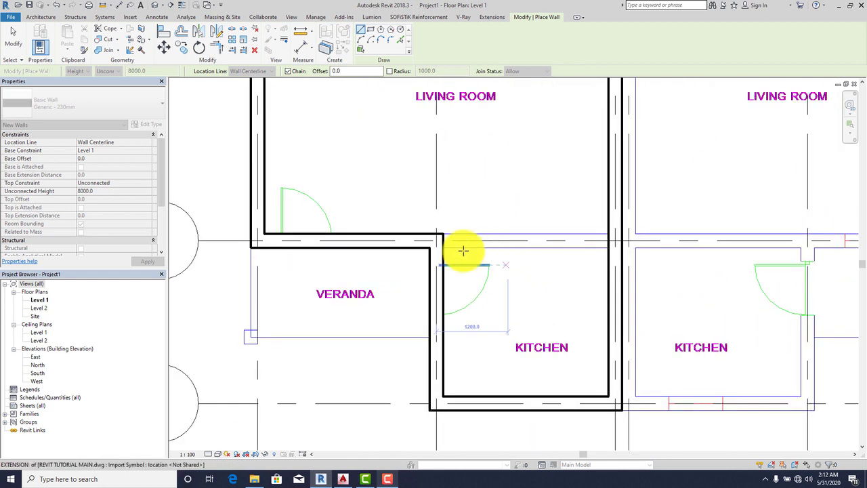
- Draw the kitchen wall from the veranda/kitchen corner to the grid intersection
left_click(434, 240)
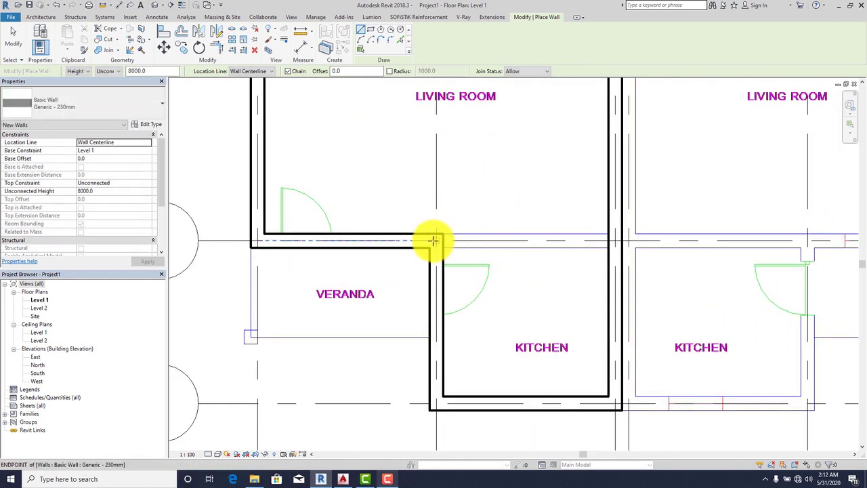
left_click(613, 237)
scroll(613, 237, "down", 6)
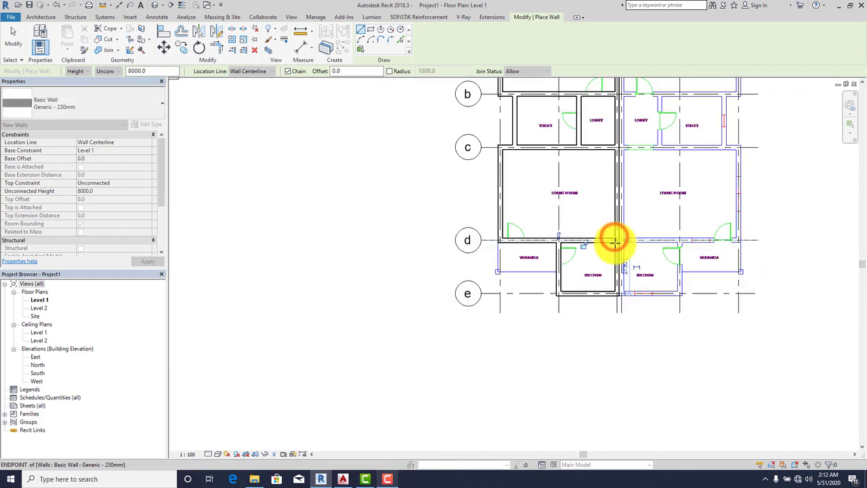
scroll(654, 167, "up", 2)
key("Escape")
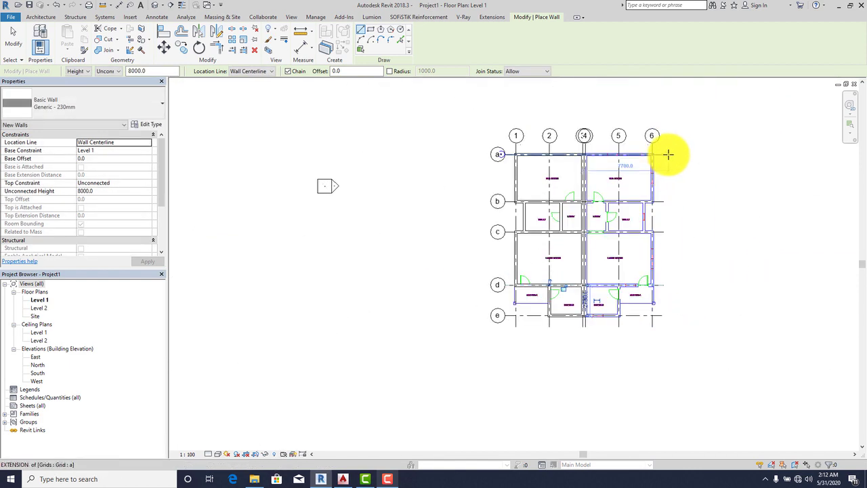
scroll(674, 198, "up", 1)
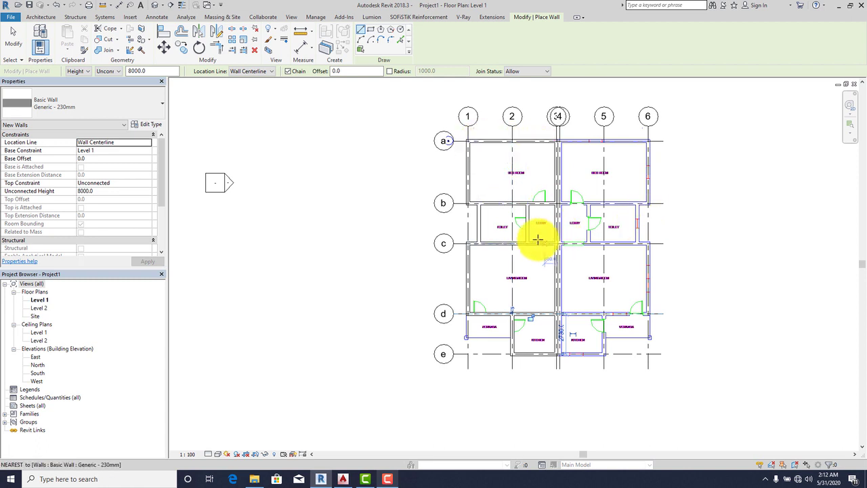
scroll(697, 185, "up", 1)
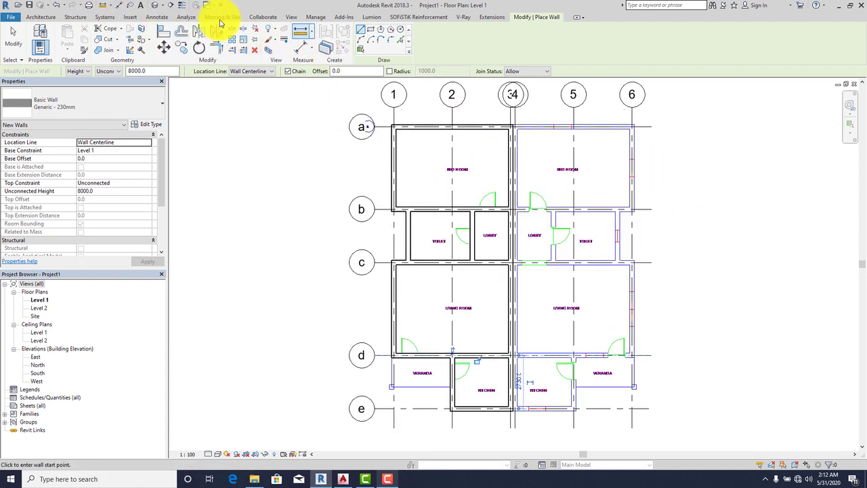
left_click(58, 16)
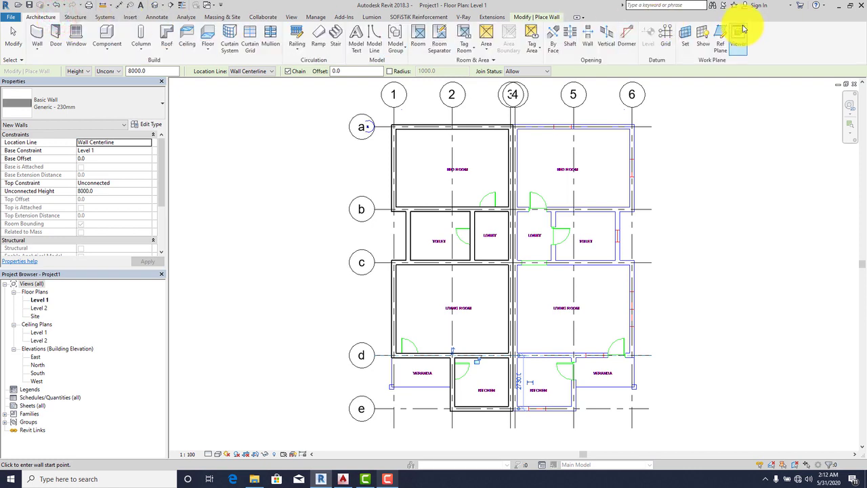
- Draw a vertical reference plane along grid 4, extending above the plan
left_click(720, 32)
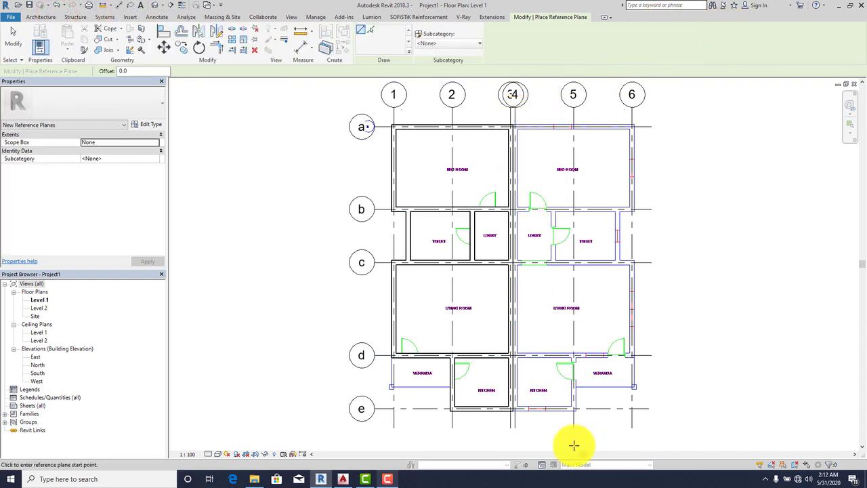
scroll(504, 414, "up", 1)
scroll(504, 415, "up", 2)
left_click(481, 378)
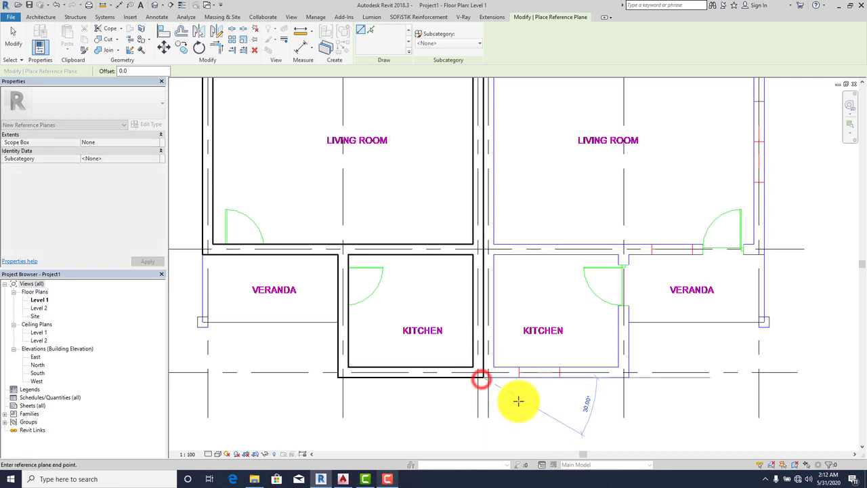
scroll(519, 399, "down", 4)
scroll(504, 155, "up", 2)
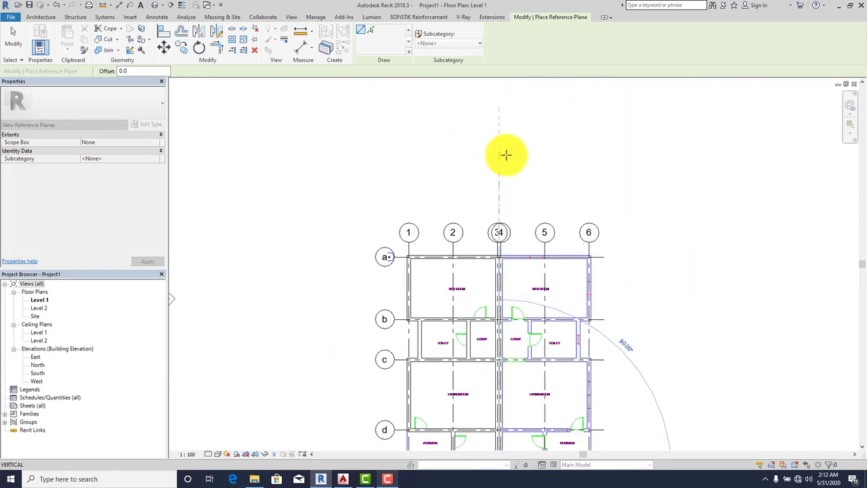
left_click(502, 152)
scroll(495, 123, "down", 3)
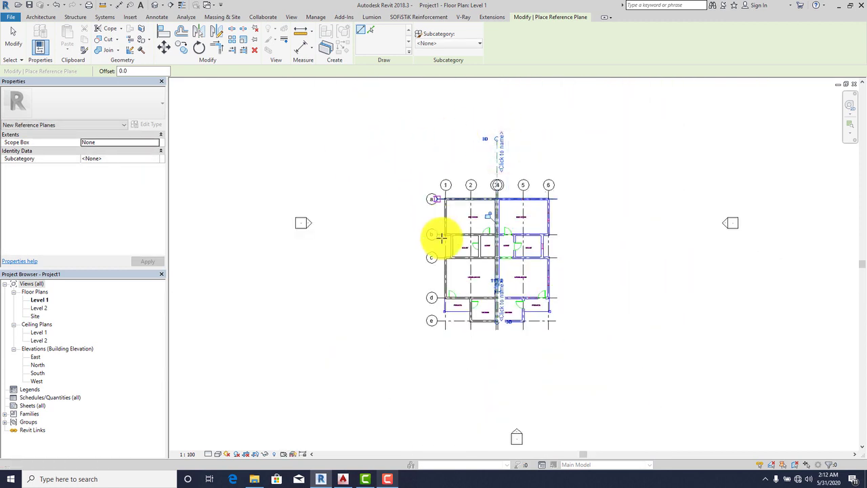
- Discard the extra reference planes and window-select all of the left unit's walls
left_click(425, 182)
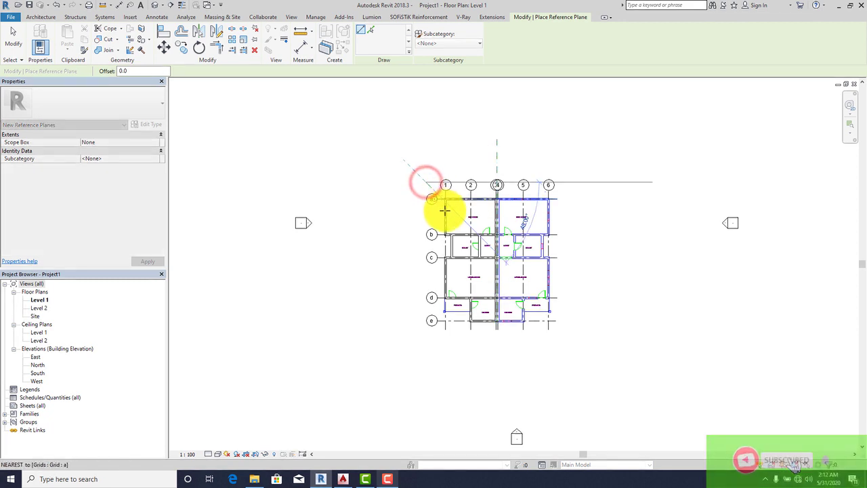
key("Escape")
left_click(427, 181)
key("Escape")
key("Escape")
left_click_drag(428, 181, 499, 331)
scroll(490, 315, "up", 5)
- Mirror-copy the selected left-unit walls across the grid 4 reference plane
scroll(441, 267, "down", 1)
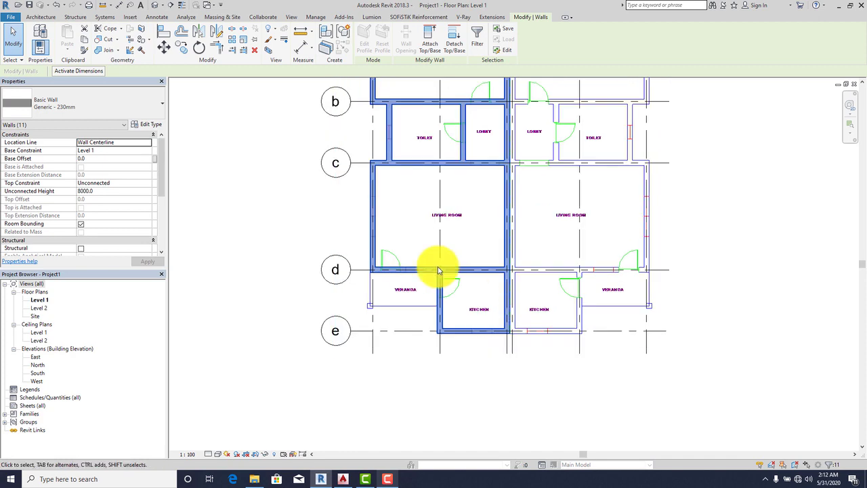
left_click(200, 32)
scroll(489, 285, "down", 5)
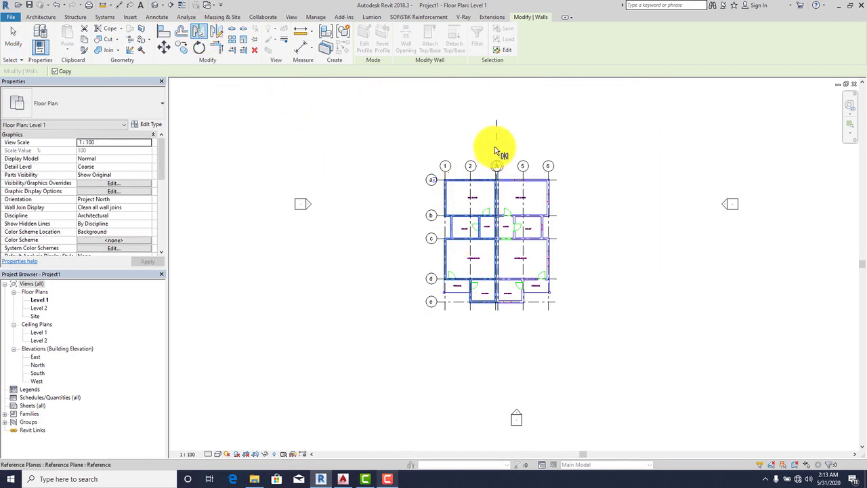
scroll(496, 150, "up", 2)
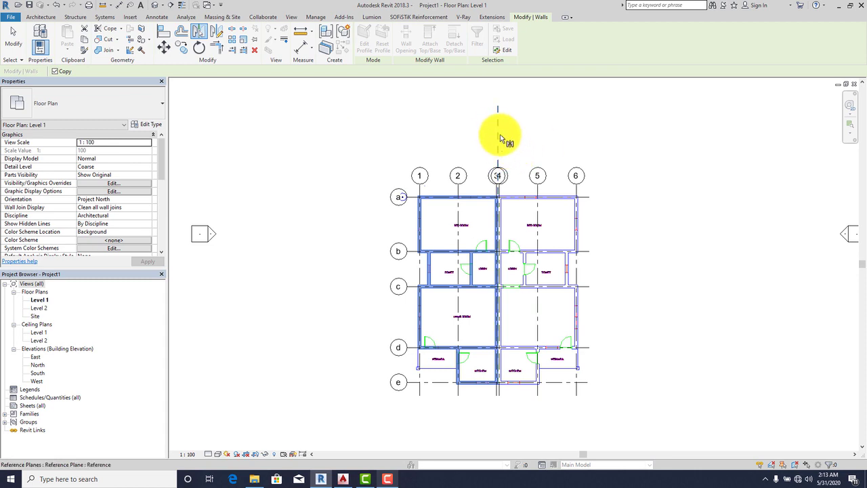
scroll(500, 136, "up", 3)
left_click(494, 136)
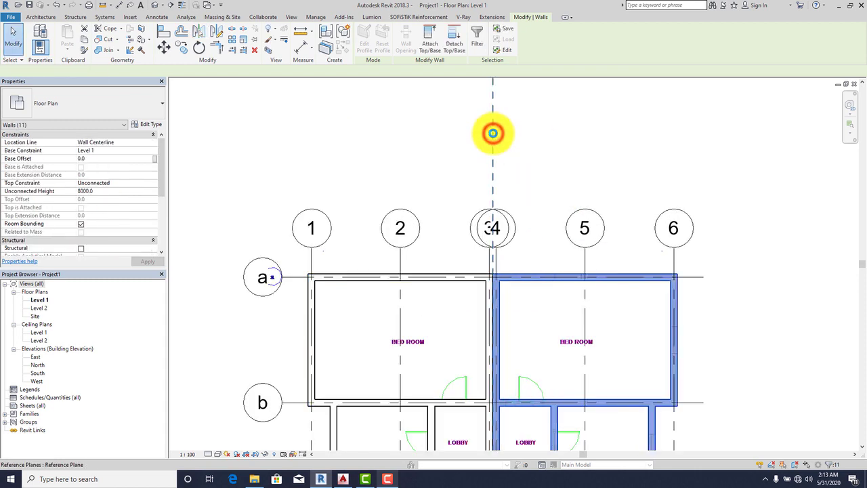
scroll(576, 142, "down", 3)
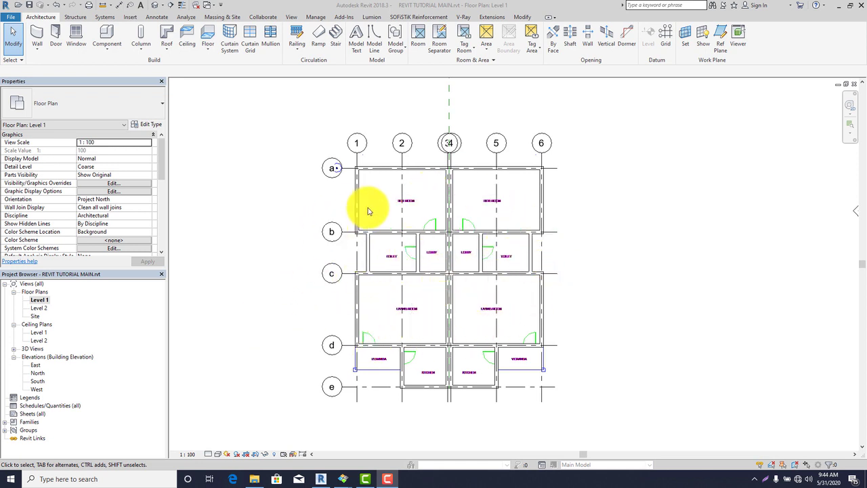
scroll(554, 250, "down", 3)
scroll(478, 220, "up", 2)
scroll(522, 373, "up", 2)
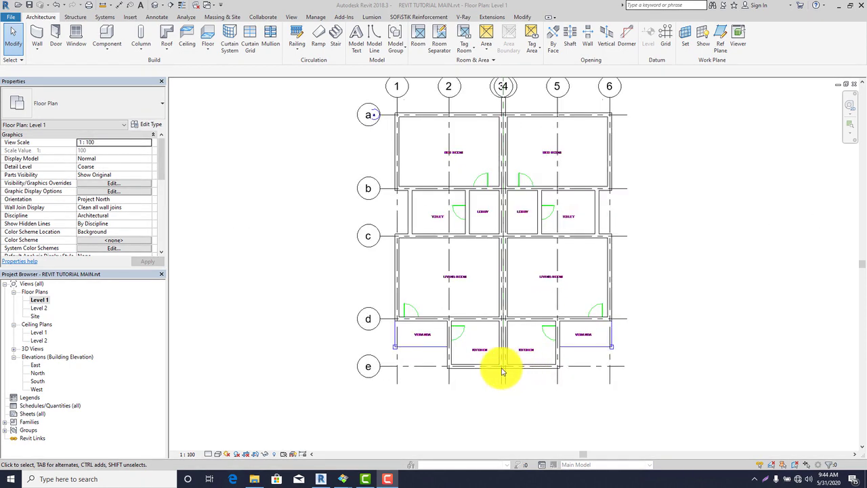
- Switch to the South elevation view
scroll(454, 349, "down", 1)
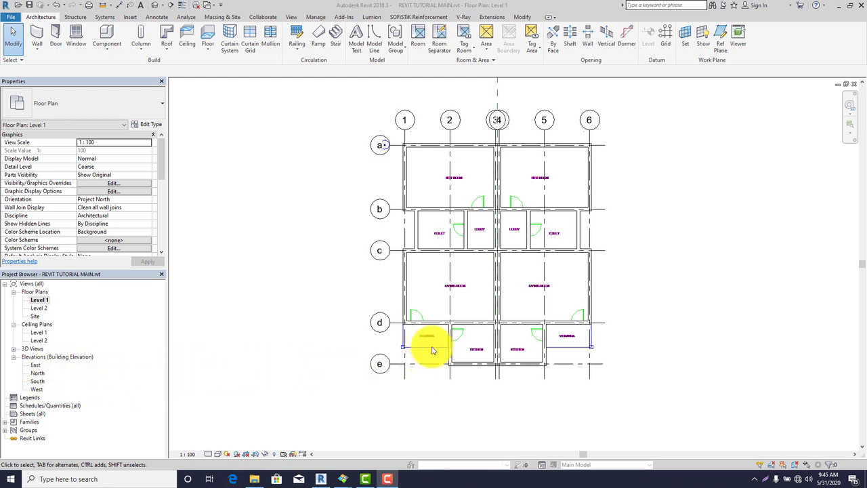
scroll(437, 339, "down", 3)
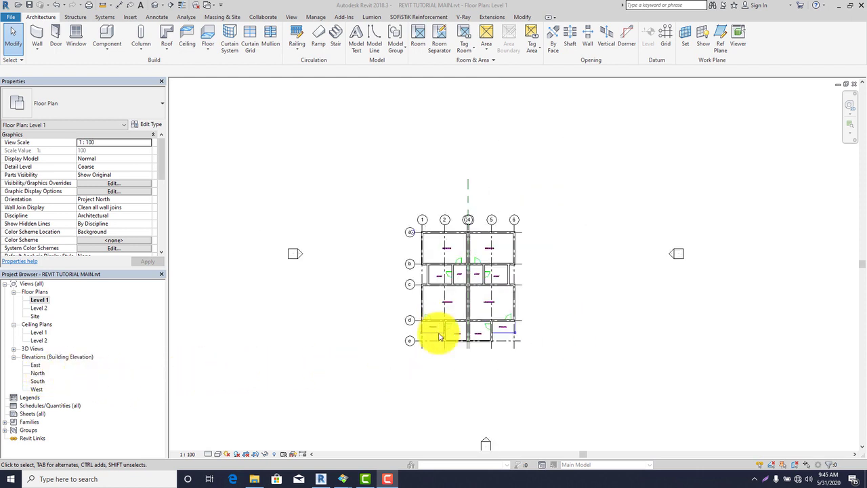
double_click(37, 384)
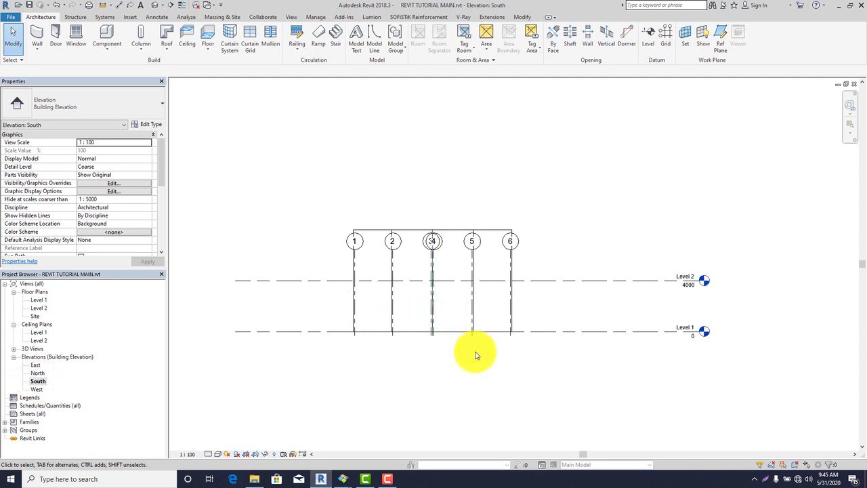
- Rename Level 1 to 'grd lvl', renaming its matching views too
scroll(440, 298, "up", 2)
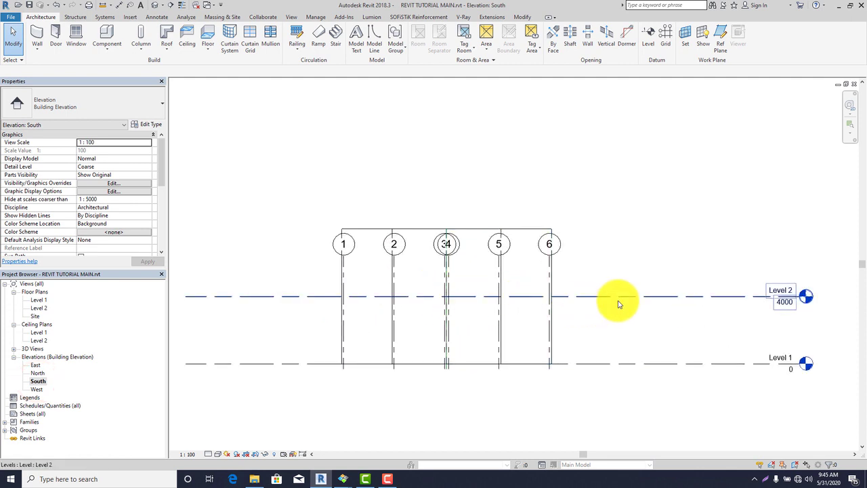
scroll(475, 305, "down", 2)
scroll(599, 321, "up", 2)
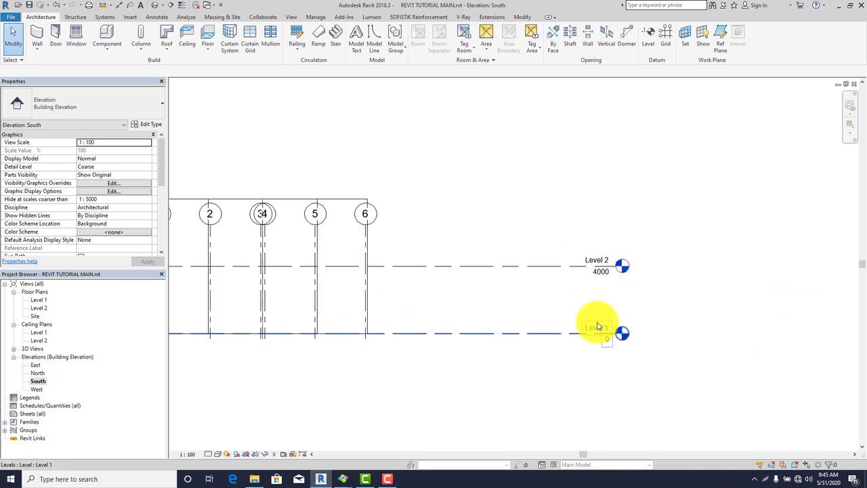
double_click(597, 329)
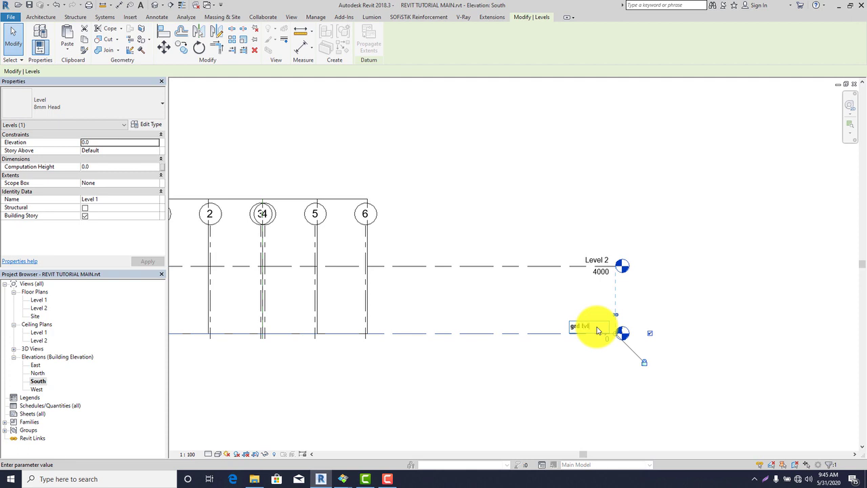
key("Return")
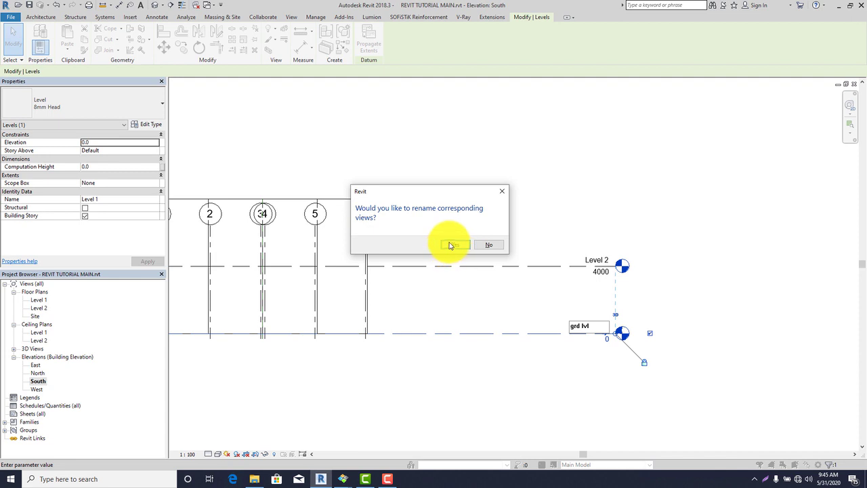
left_click(450, 245)
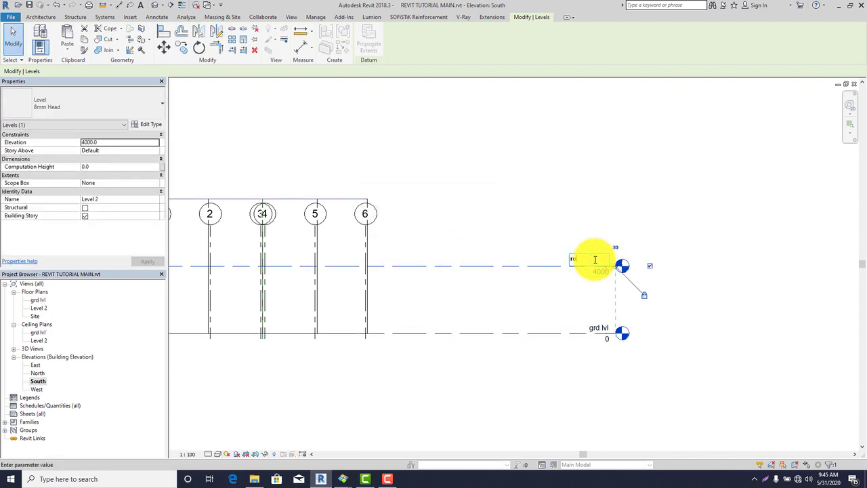
- Rename Level 2 to 'roof' with its views and set its elevation to 3600
left_click(583, 295)
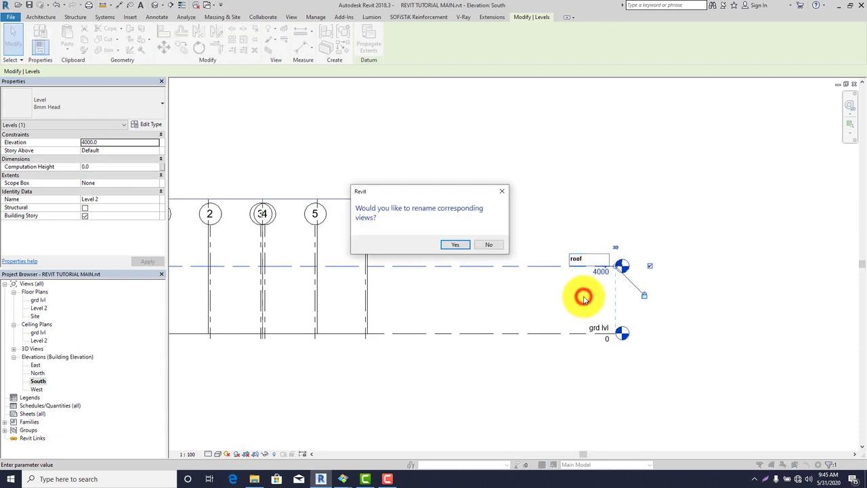
left_click(451, 244)
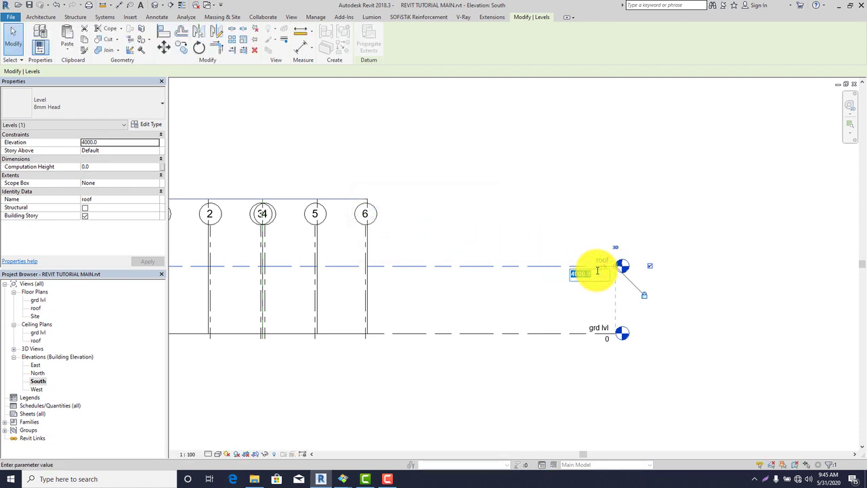
type("3600")
left_click(523, 310)
scroll(718, 279, "down", 2)
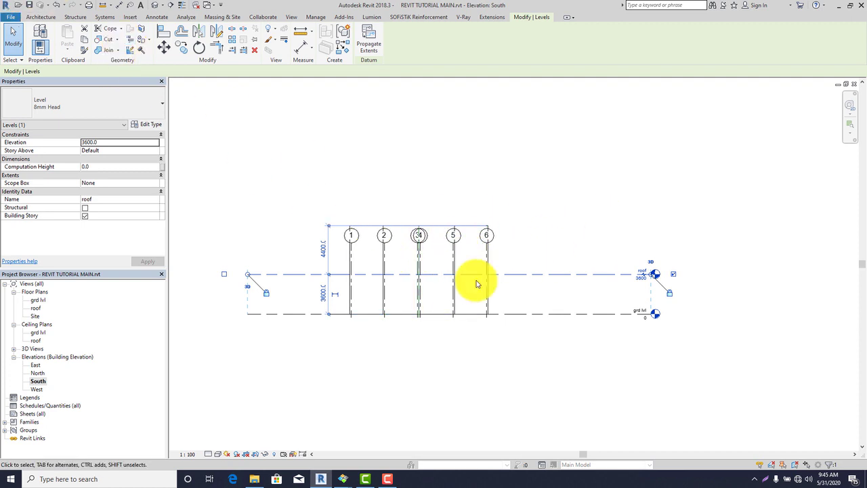
left_click(155, 5)
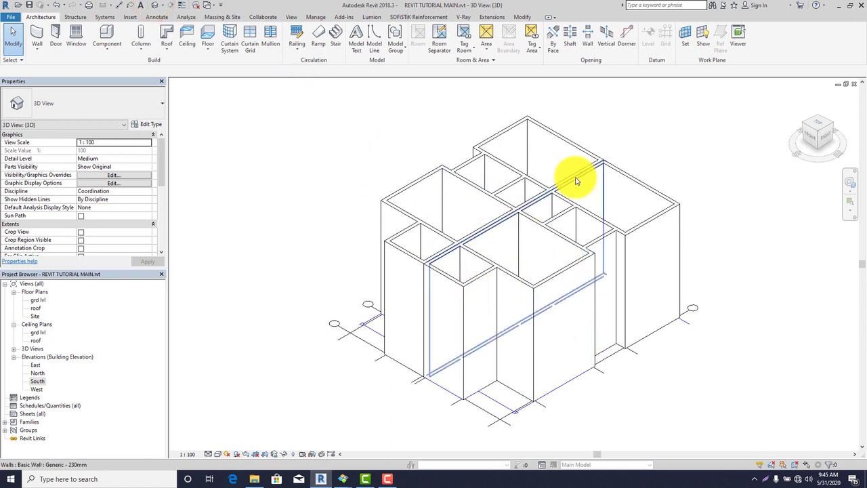
- Return to the grd lvl floor plan and select the wall on grid 1 between a and b
double_click(36, 301)
scroll(413, 241, "up", 3)
scroll(415, 242, "up", 1)
left_click(420, 248)
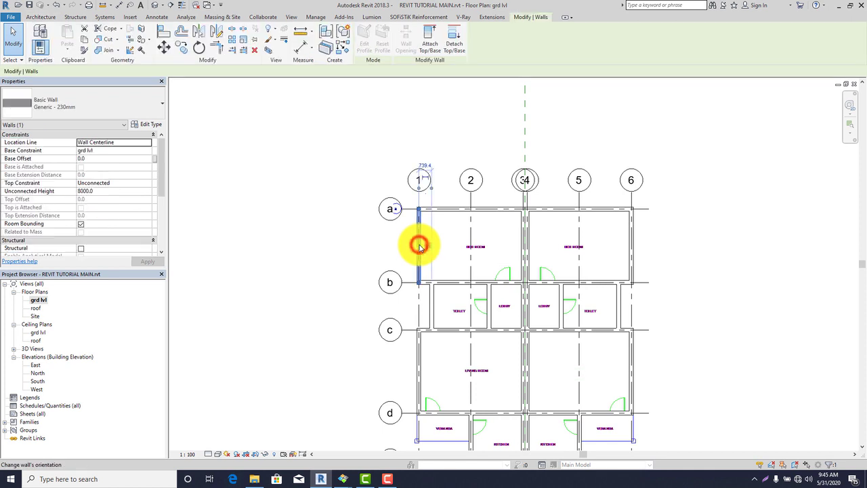
- Select all walls of this type, set Top Constraint to 'Up to level: roof', and view in 3D
right_click(419, 248)
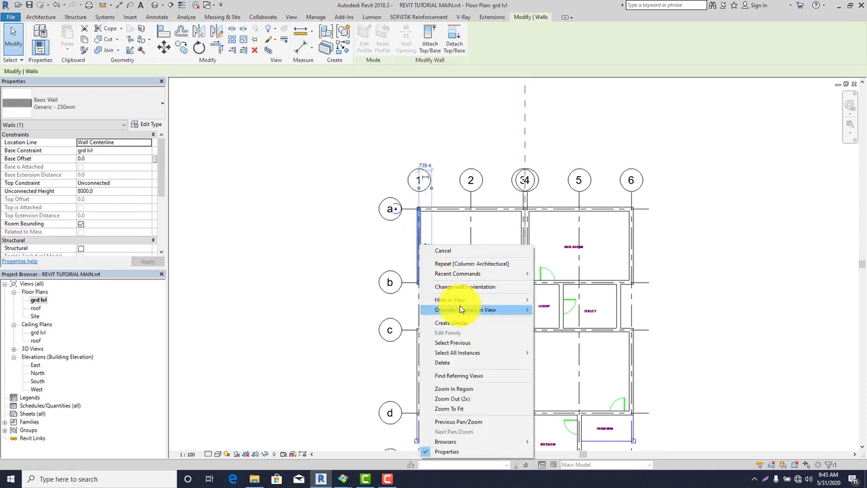
left_click(461, 337)
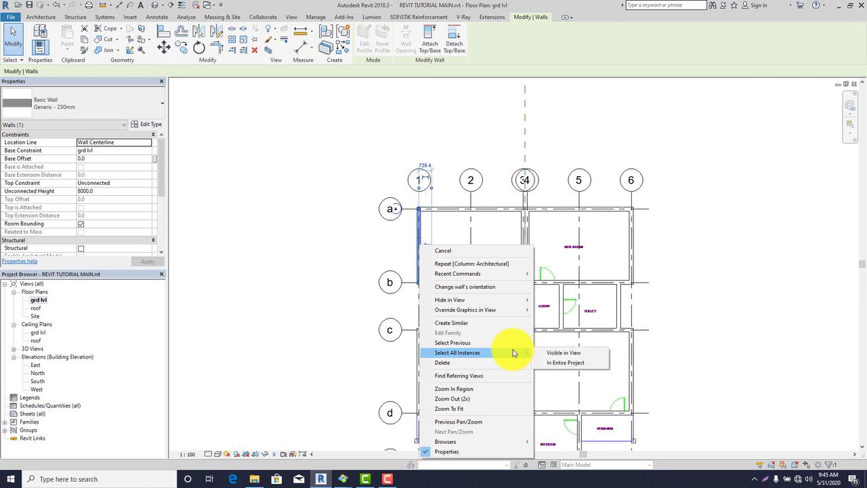
left_click(559, 352)
scroll(544, 230, "down", 4)
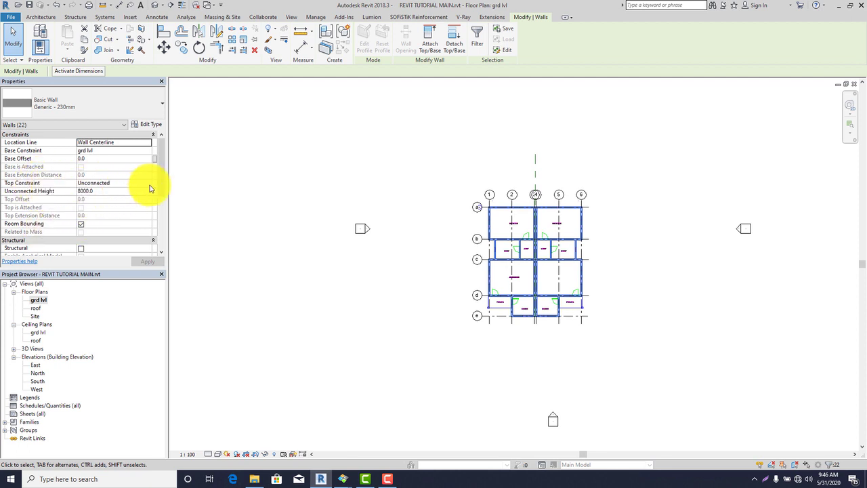
left_click(150, 184)
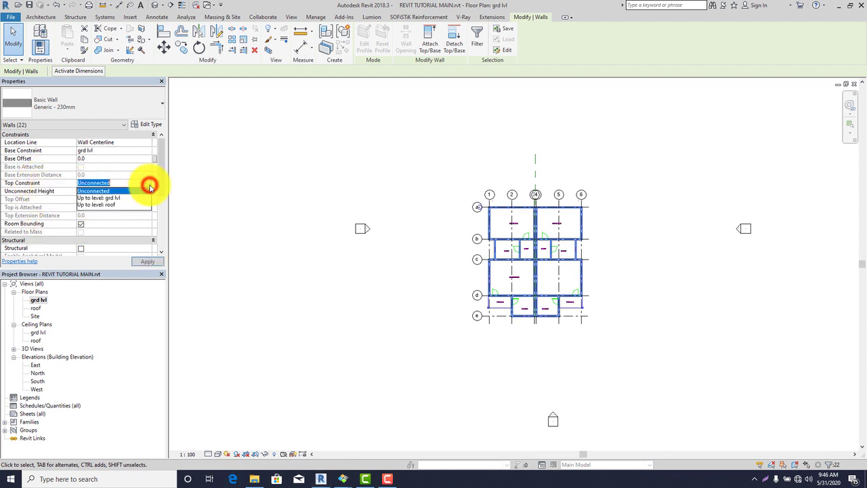
left_click(111, 205)
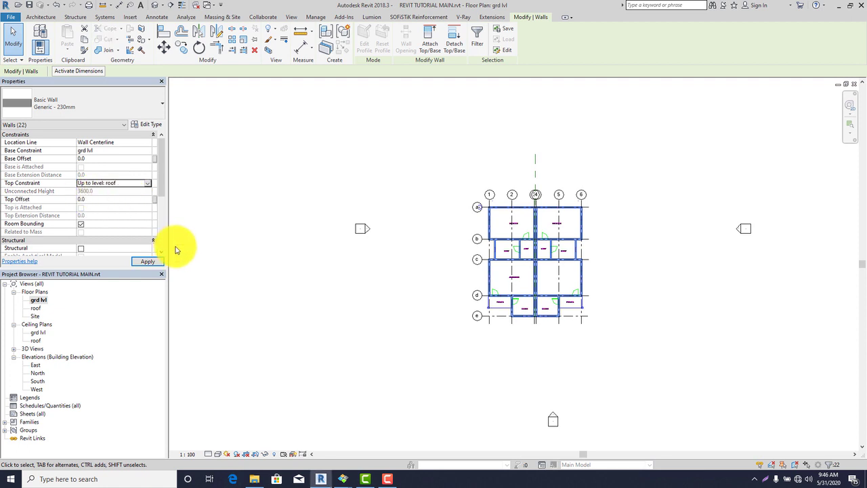
left_click(149, 262)
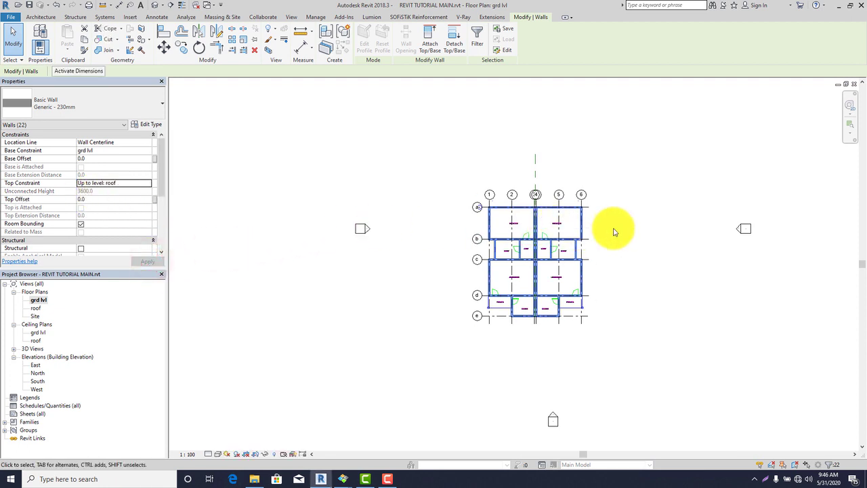
scroll(614, 229, "up", 1)
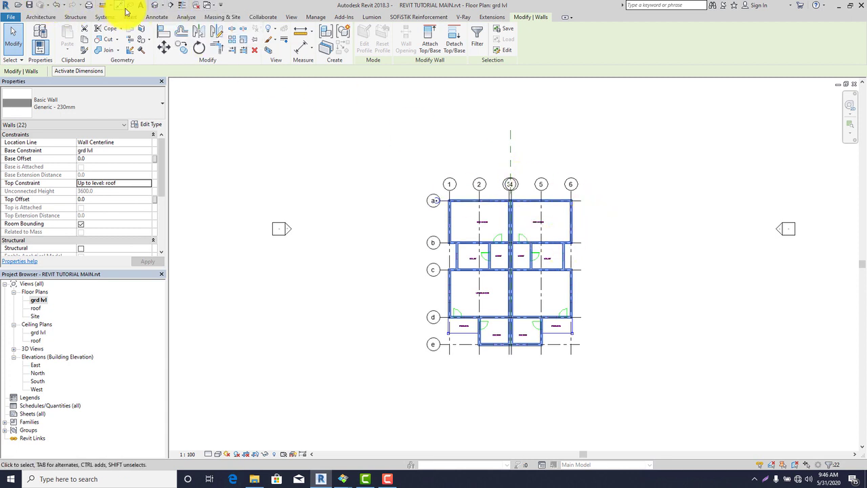
left_click(155, 6)
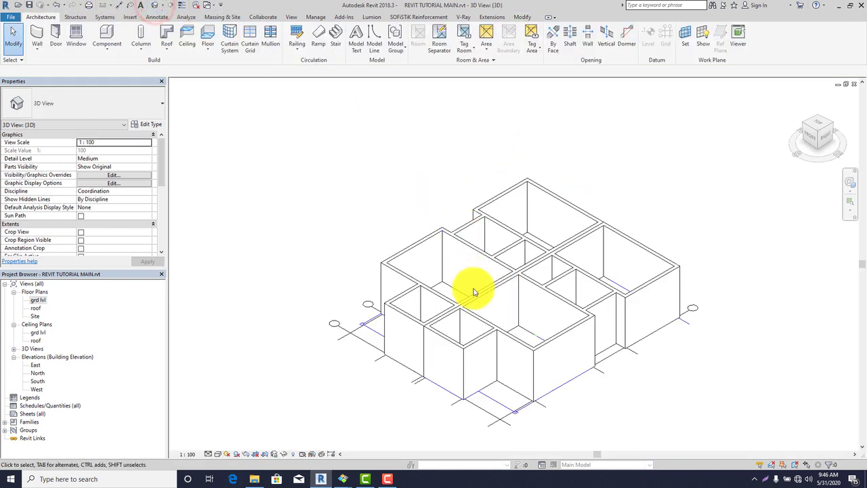
- Check the South elevation, then return to grd lvl and display it in Wireframe
scroll(501, 326, "up", 4)
scroll(434, 318, "down", 4)
scroll(406, 275, "up", 2)
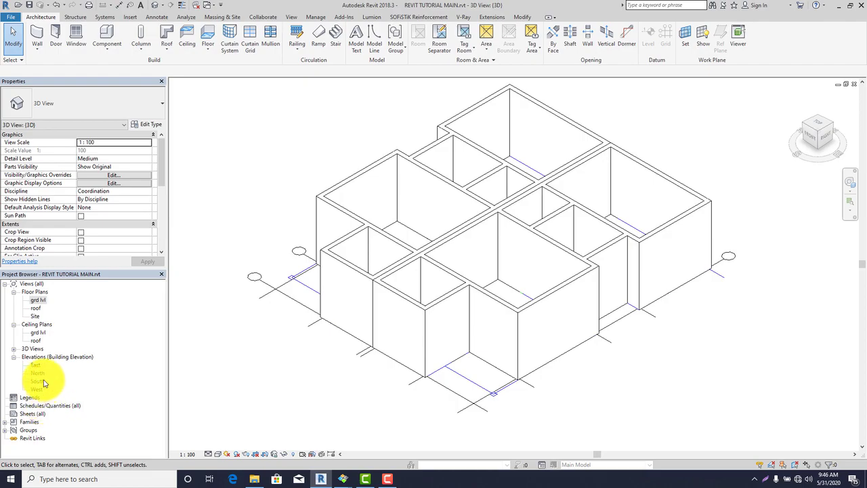
double_click(37, 389)
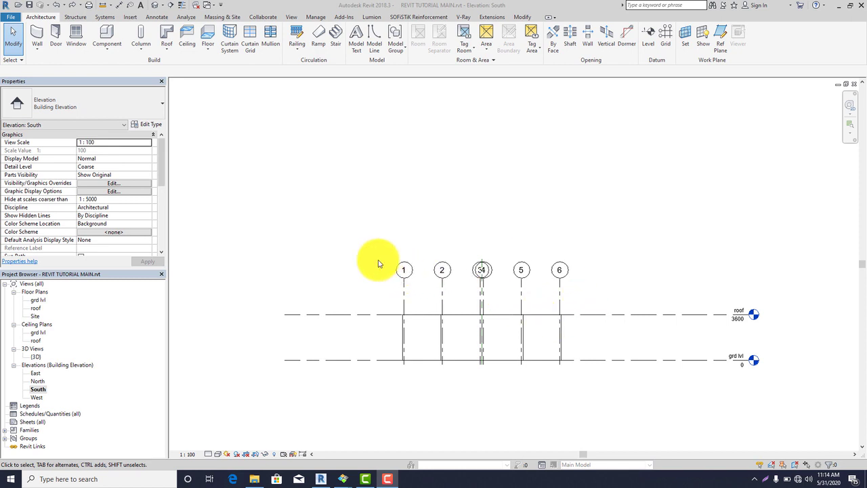
double_click(40, 300)
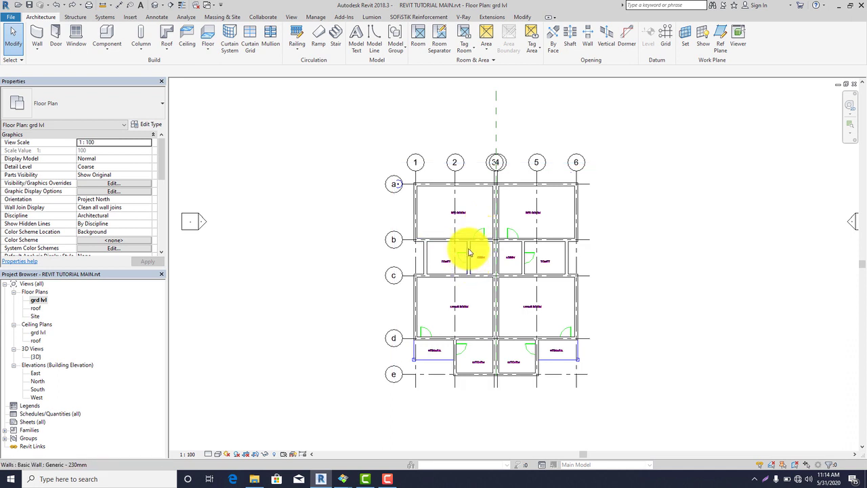
left_click(219, 455)
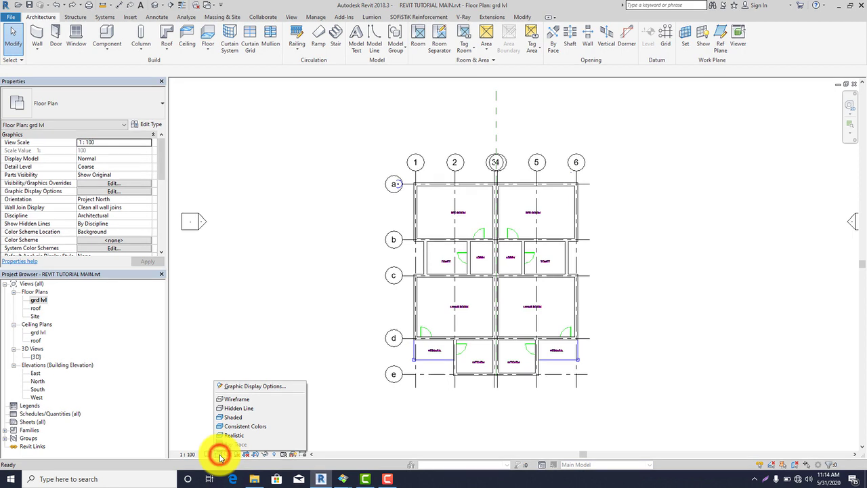
left_click(243, 400)
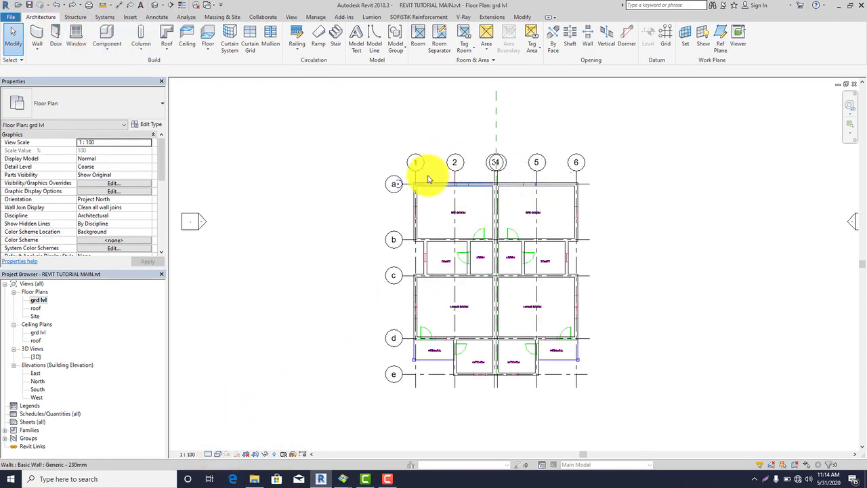
- Load M_Window-Awning-Single.rfa from Libraries > US Metric > Windows for the Window tool
left_click(75, 42)
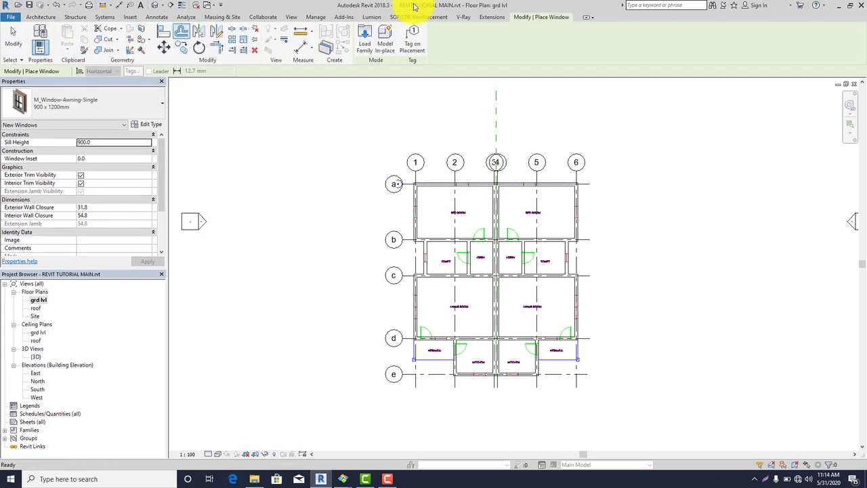
left_click(363, 38)
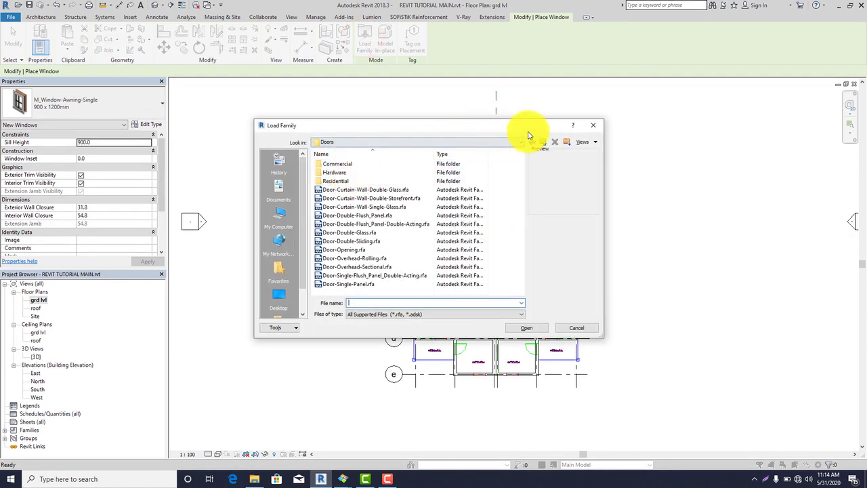
left_click(479, 144)
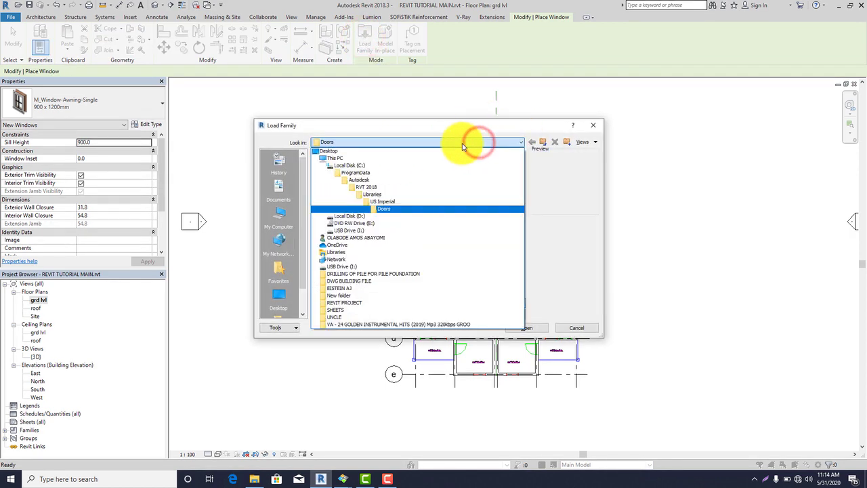
left_click(393, 195)
double_click(364, 181)
scroll(366, 183, "down", 7)
double_click(334, 284)
scroll(346, 265, "down", 1)
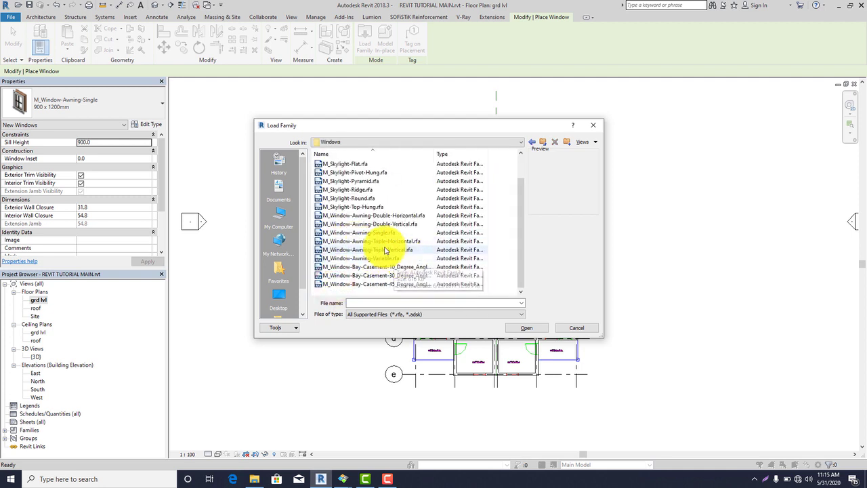
left_click(386, 234)
left_click(535, 326)
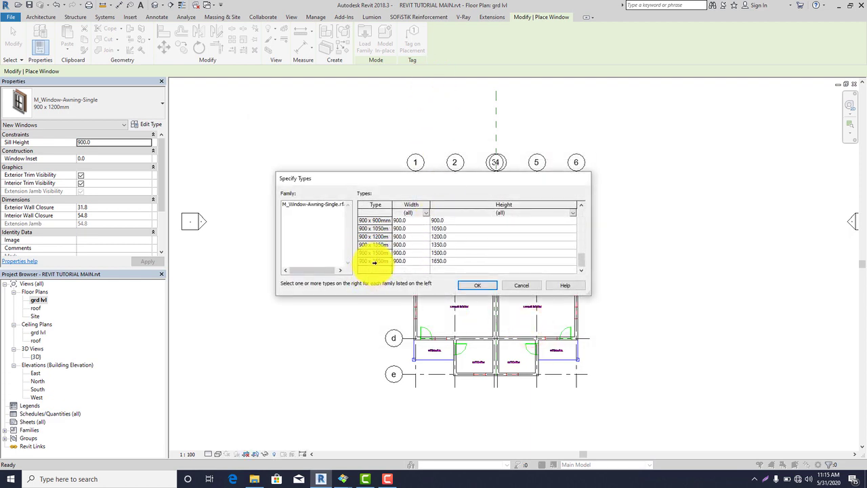
scroll(377, 250, "up", 1)
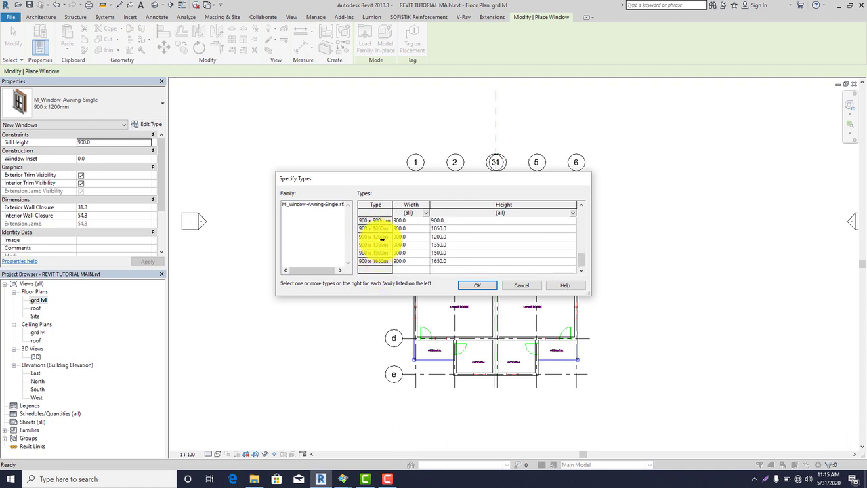
left_click(481, 285)
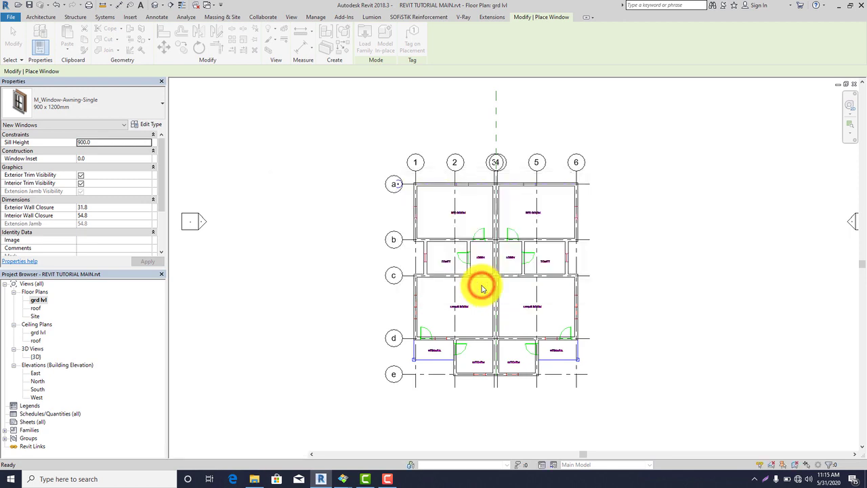
- Place awning windows in the bedroom's top and left walls
scroll(465, 184, "up", 5)
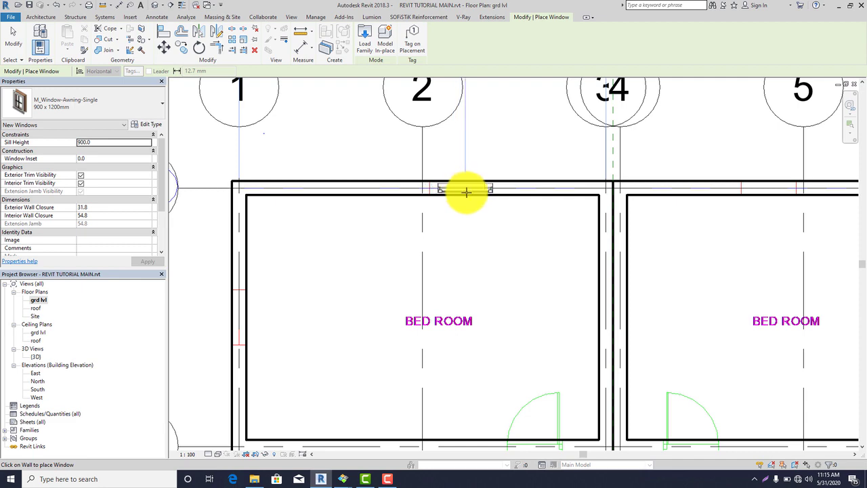
scroll(458, 179, "up", 3)
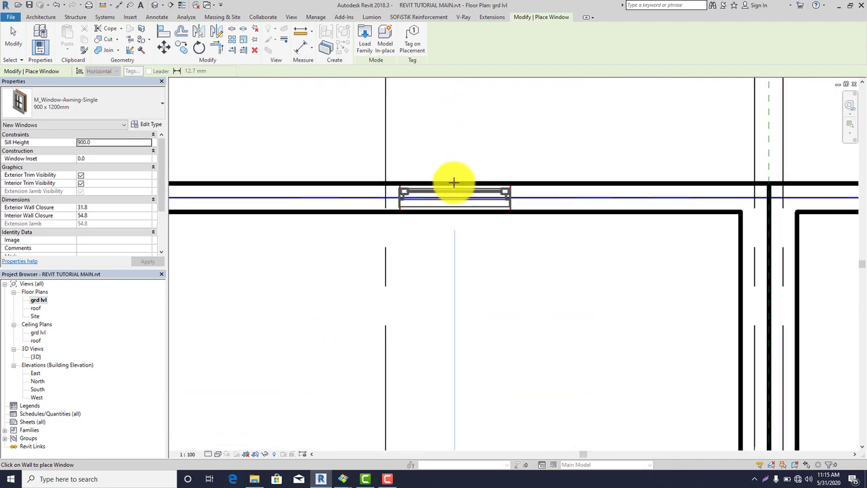
left_click(454, 182)
scroll(508, 160, "down", 5)
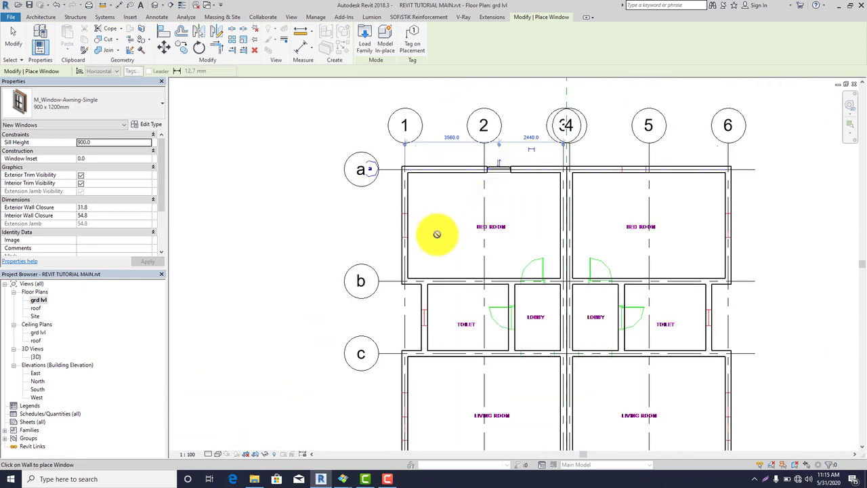
scroll(403, 226, "up", 3)
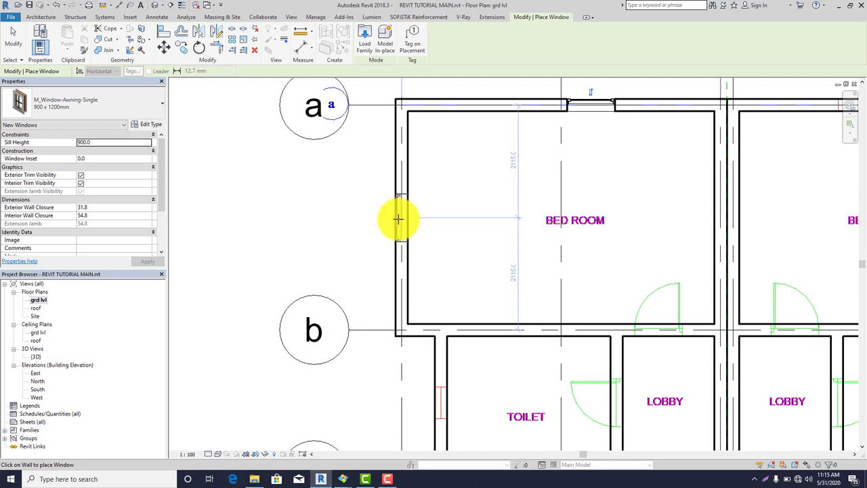
left_click(399, 219)
scroll(428, 195, "down", 4)
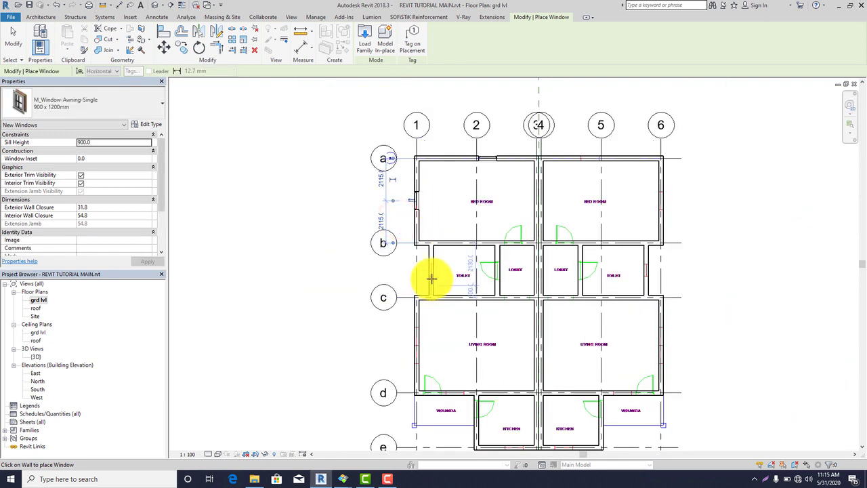
scroll(413, 344, "up", 3)
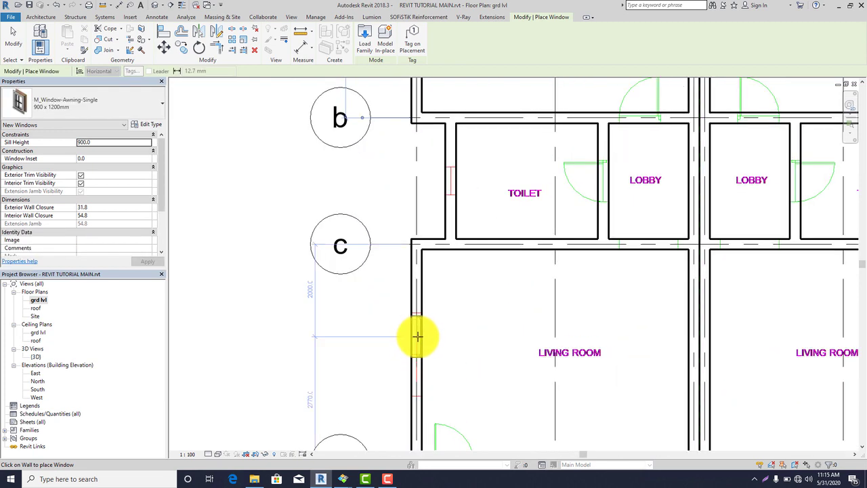
scroll(411, 333, "up", 3)
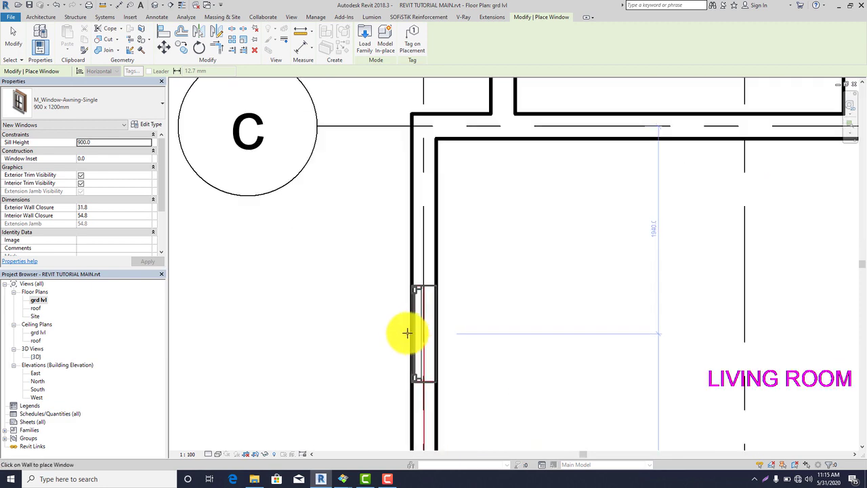
- Place awning windows in the living room's left wall
left_click(406, 333)
scroll(436, 257, "down", 4)
scroll(426, 298, "up", 3)
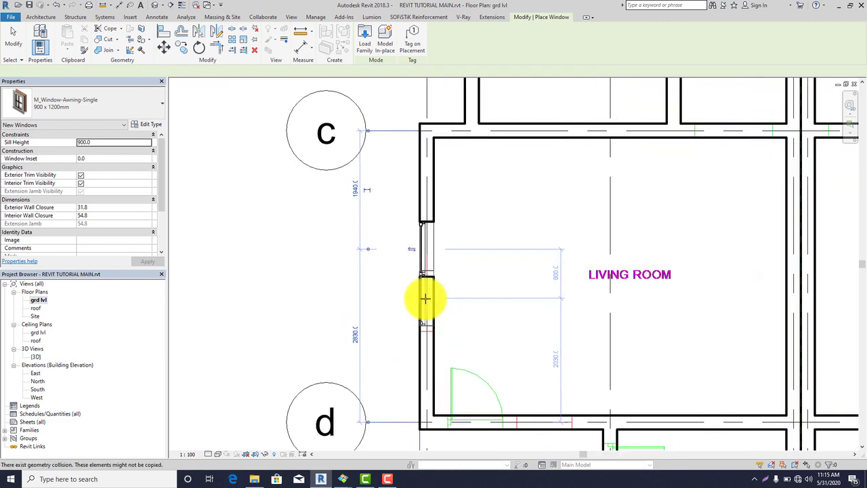
scroll(423, 301, "up", 3)
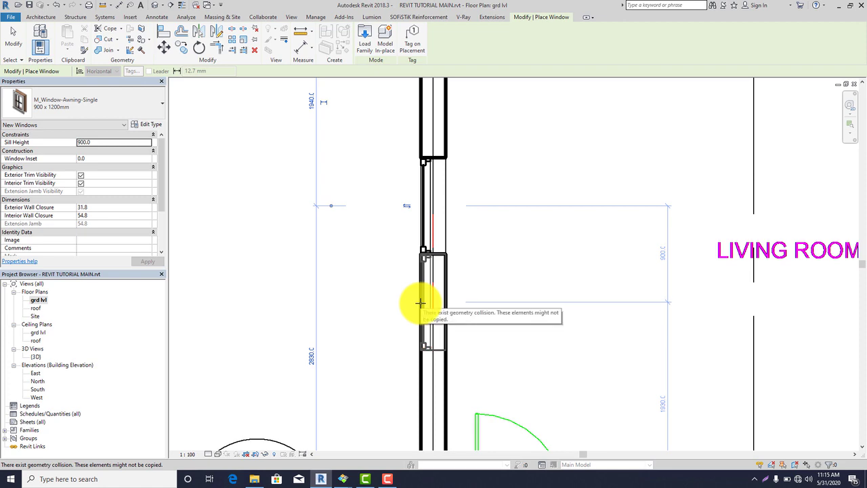
left_click(421, 303)
scroll(423, 210, "down", 5)
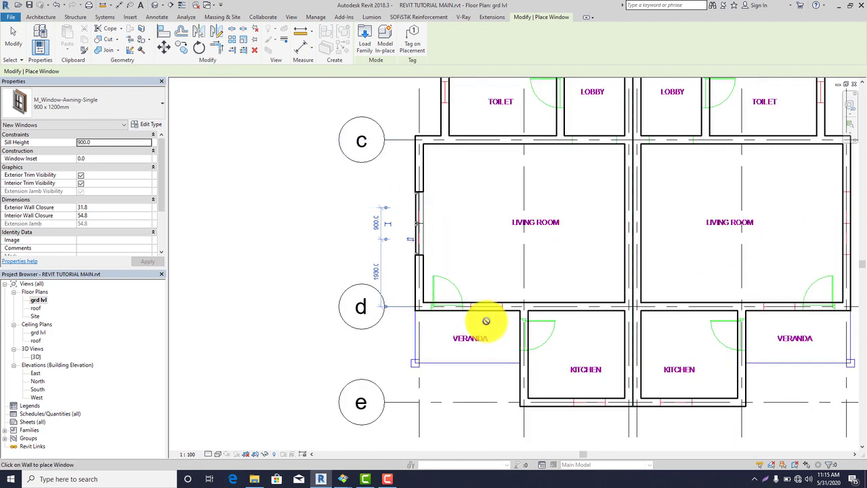
scroll(486, 313, "up", 4)
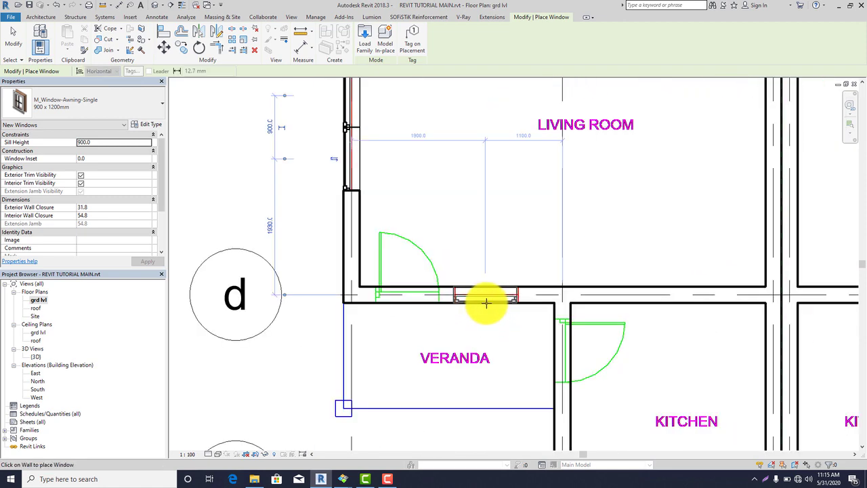
scroll(486, 303, "up", 3)
- Place awning windows in the wall above the Veranda and the kitchen's bottom wall
left_click(487, 302)
scroll(437, 246, "down", 4)
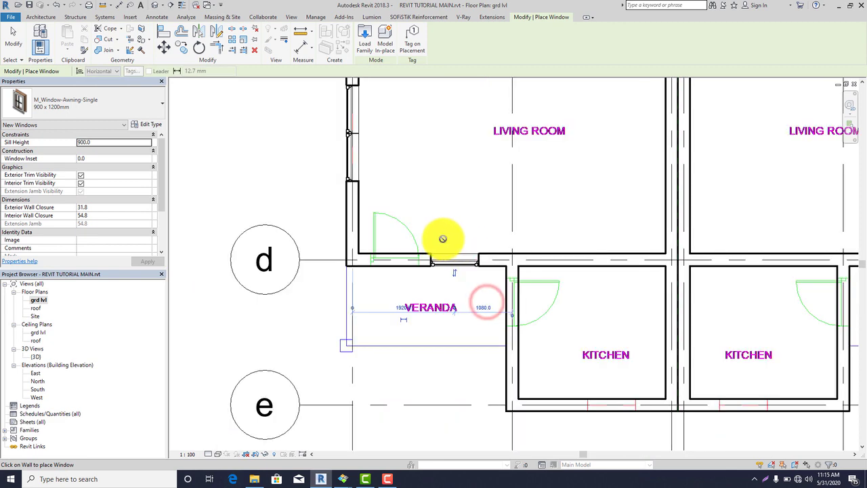
scroll(577, 385, "down", 3)
scroll(560, 368, "up", 4)
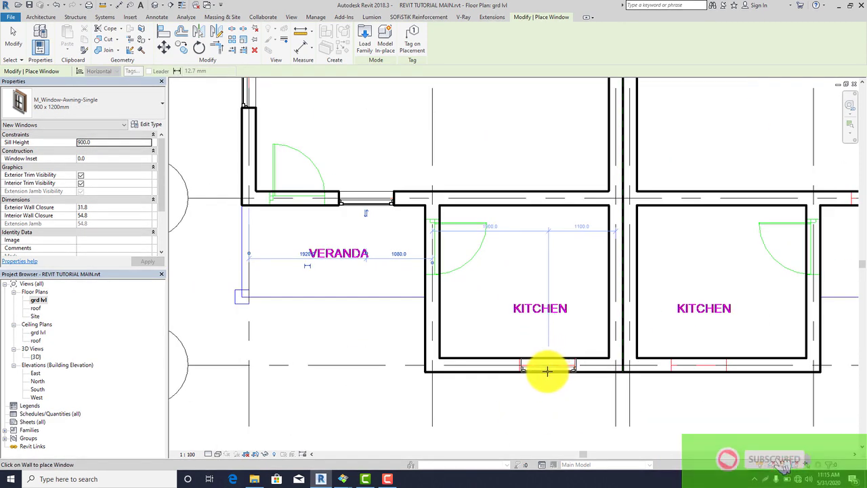
scroll(544, 371, "up", 3)
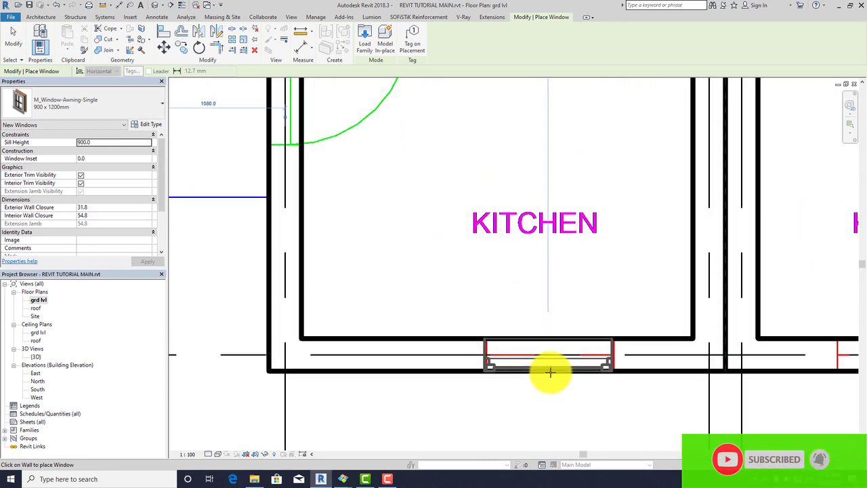
left_click(551, 371)
scroll(552, 332, "down", 8)
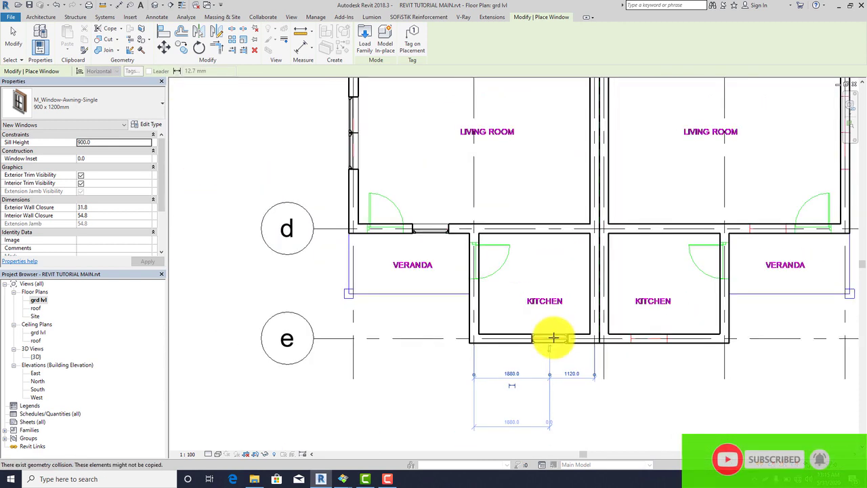
scroll(470, 210, "up", 5)
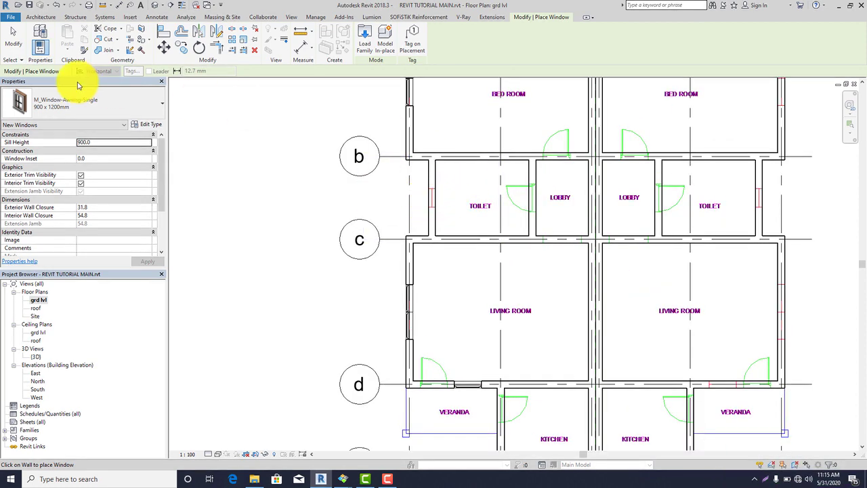
left_click(103, 109)
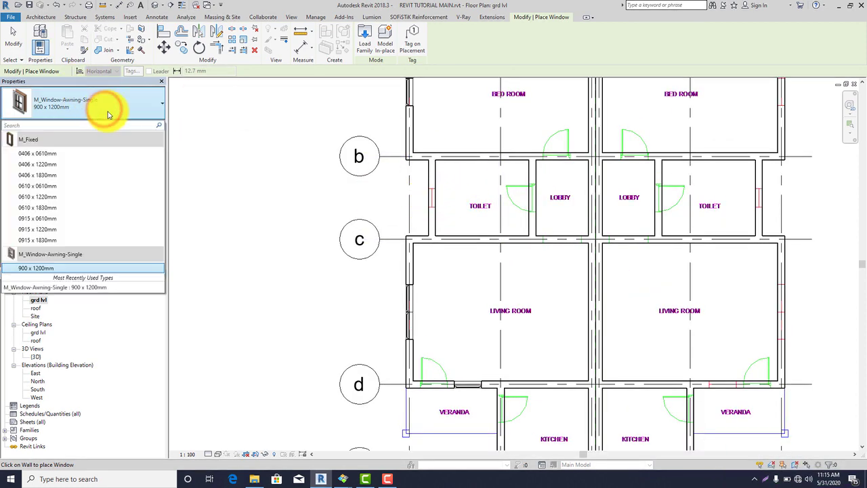
- Duplicate M_Fixed 0610 x 0610mm as a new type '600 *600' with height 600
left_click(41, 186)
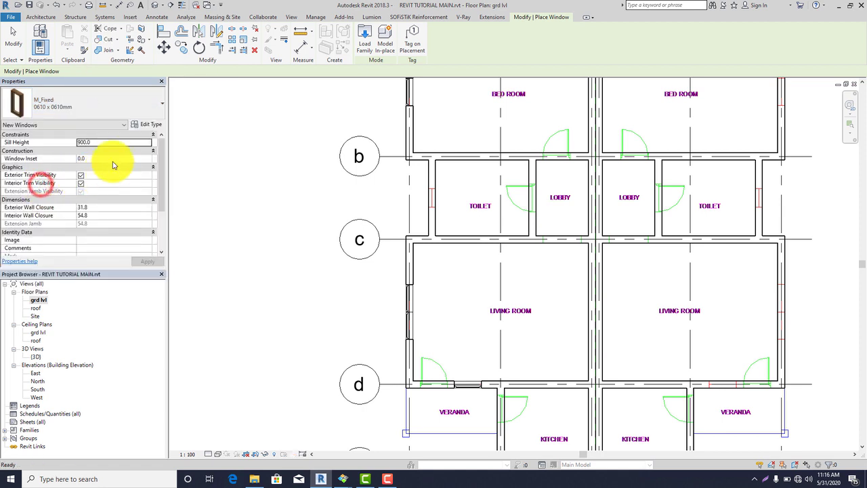
left_click(137, 126)
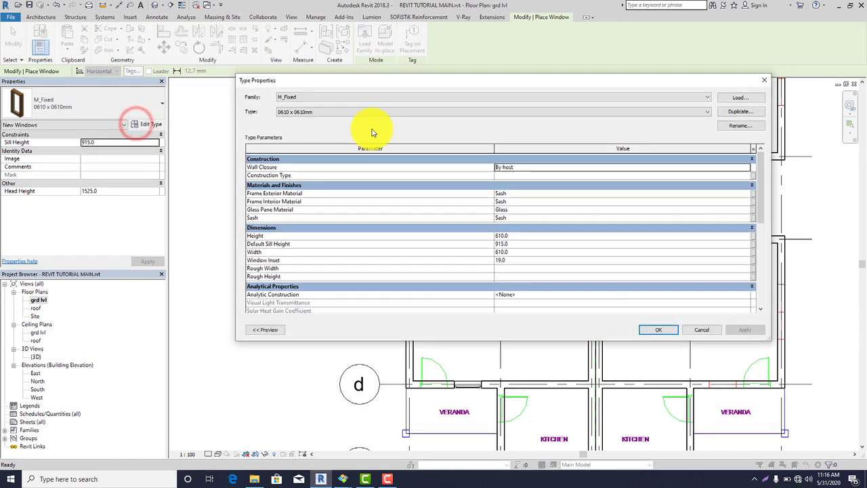
left_click(745, 114)
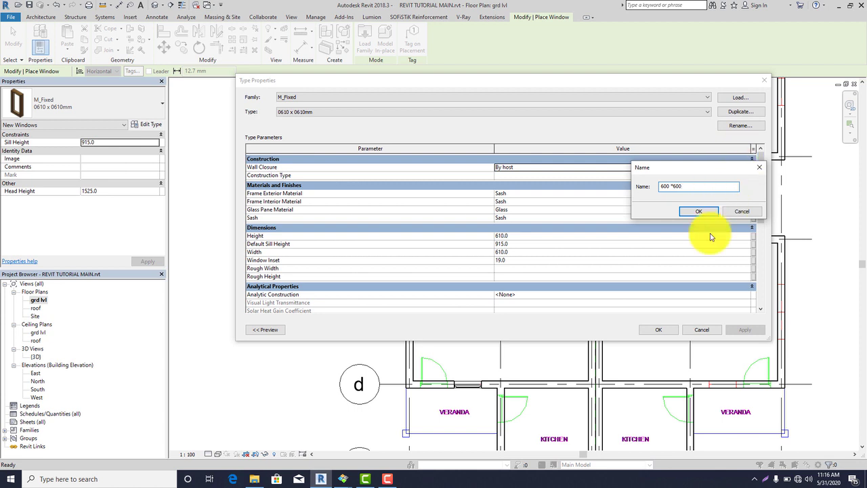
left_click(705, 212)
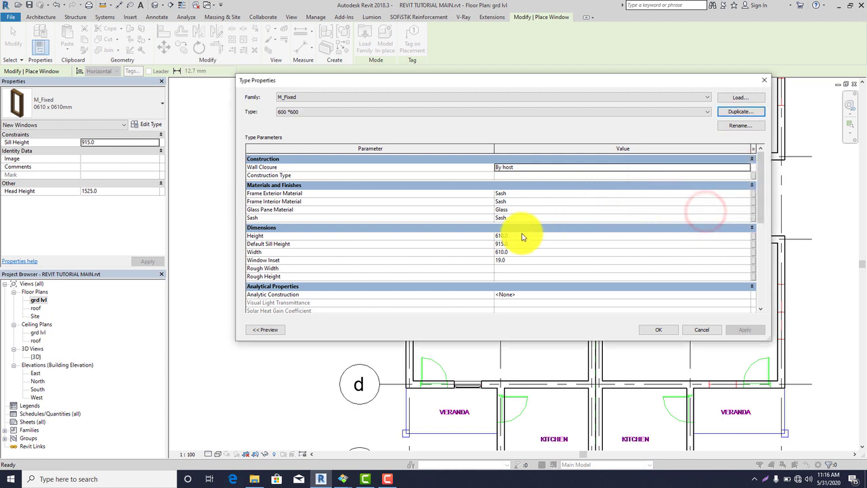
left_click(504, 237)
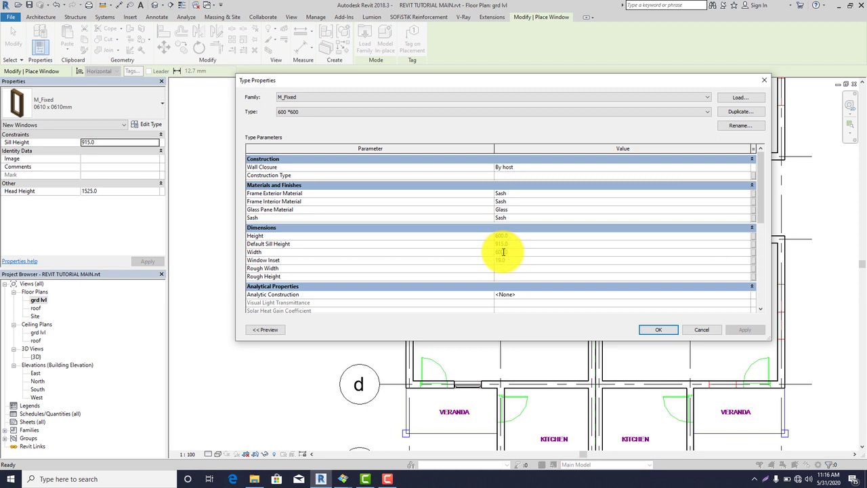
left_click(675, 332)
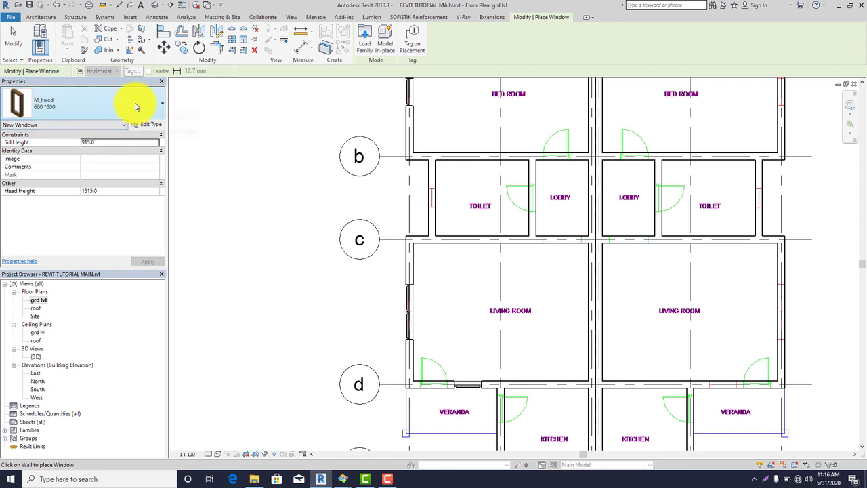
- Place the M_Fixed 600 x 600 window in the left toilet's outer wall between grids b and c
scroll(431, 197, "up", 3)
scroll(431, 197, "up", 3)
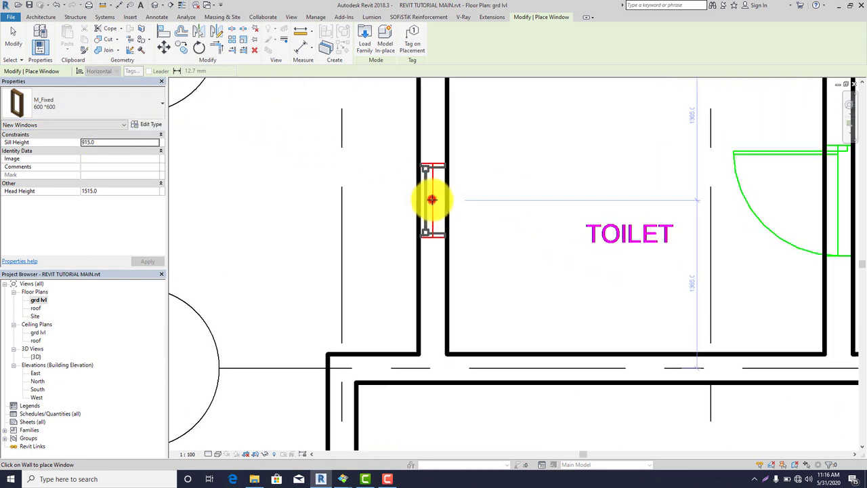
left_click(432, 199)
scroll(430, 196, "down", 3)
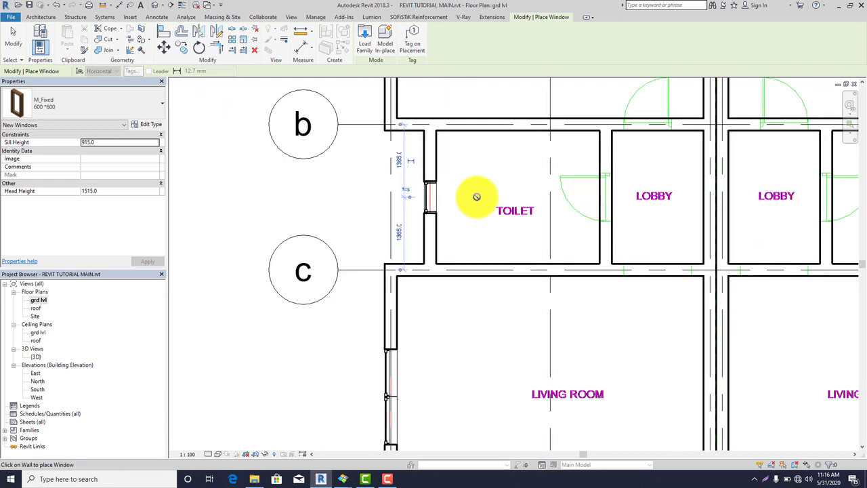
scroll(373, 196, "down", 3)
scroll(523, 238, "up", 5)
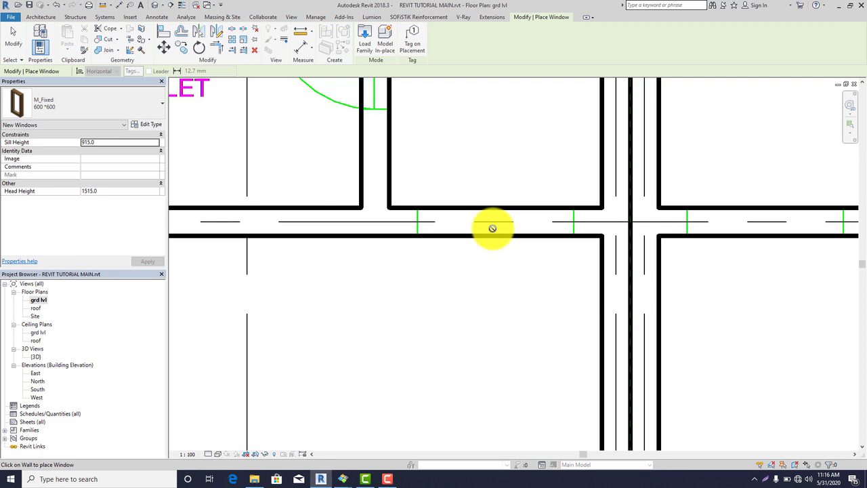
scroll(502, 248, "down", 5)
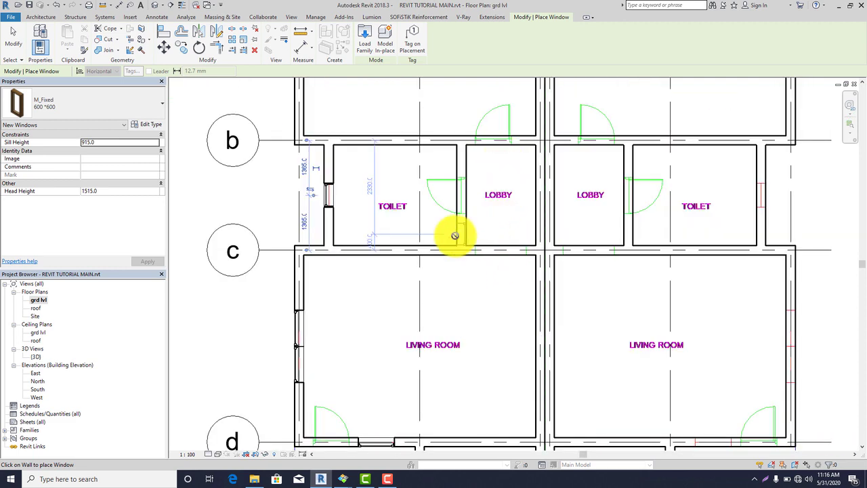
scroll(455, 235, "down", 4)
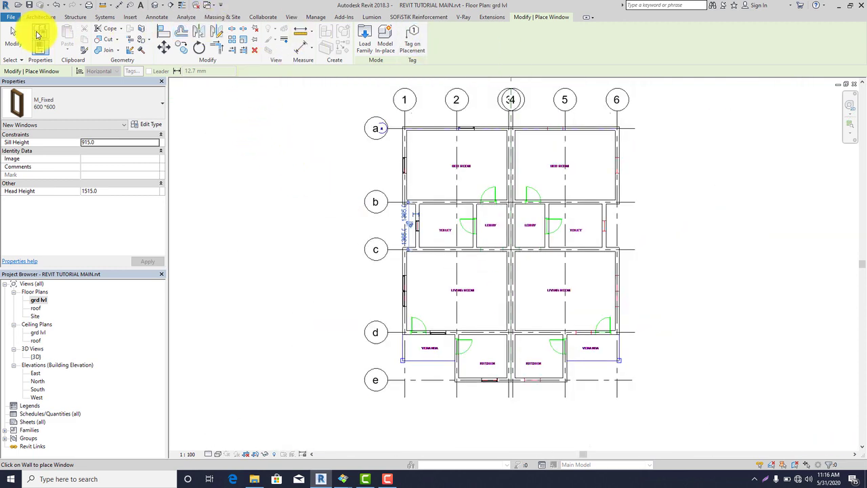
- Load the M_Door-Opening family from the US Metric Doors library into the project
left_click(41, 17)
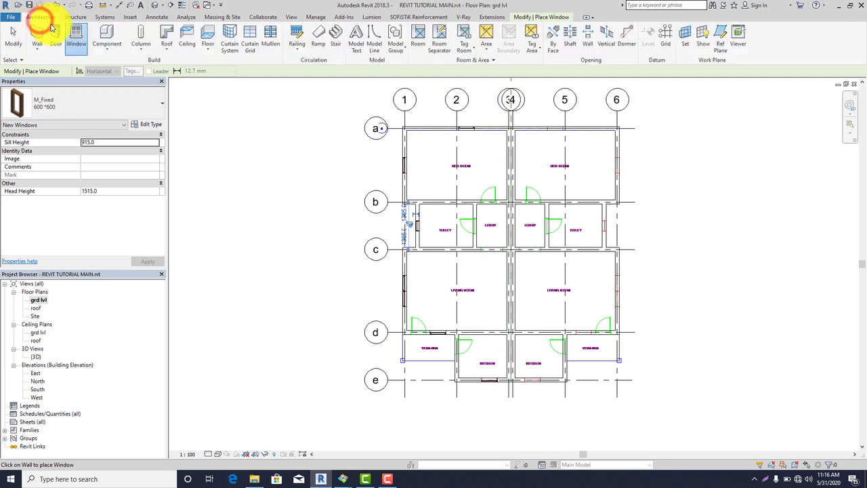
left_click(56, 35)
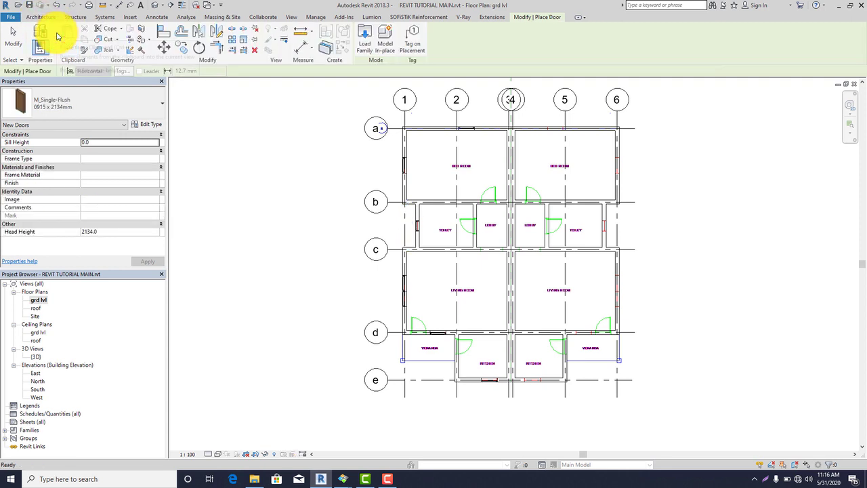
left_click(364, 35)
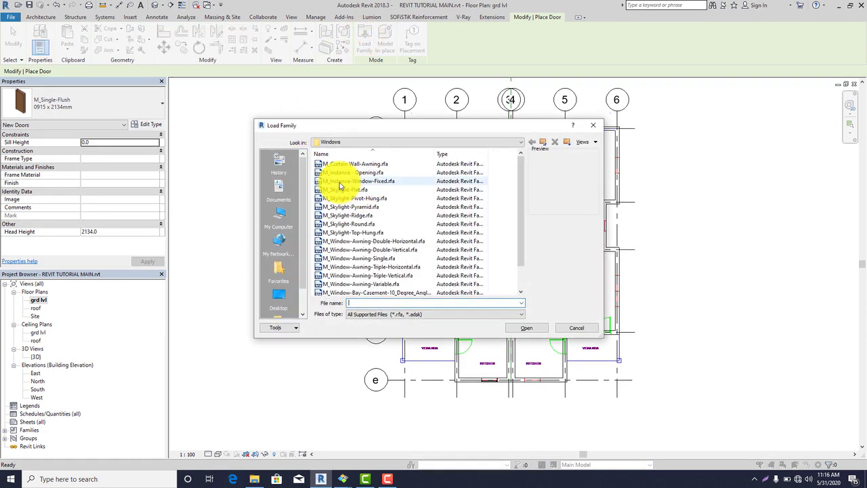
left_click(488, 143)
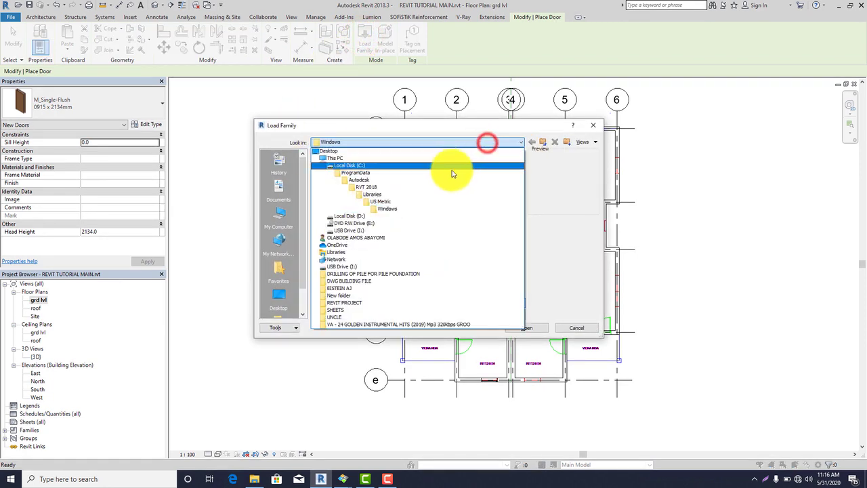
left_click(383, 201)
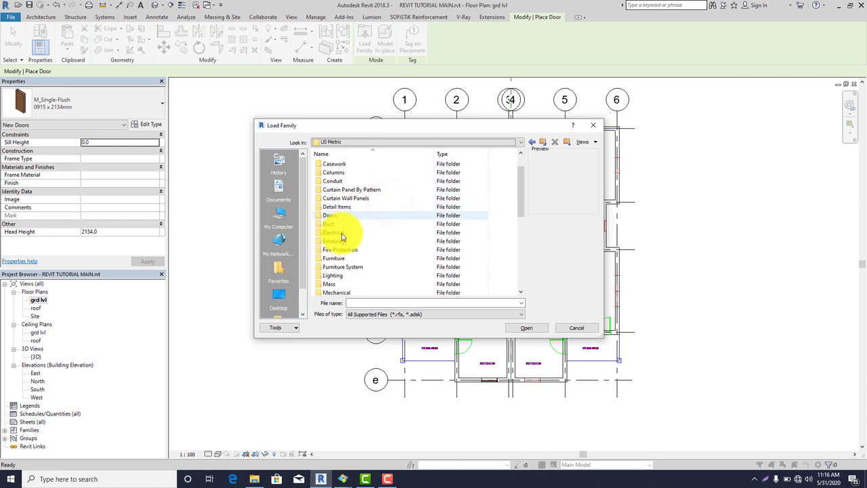
double_click(330, 216)
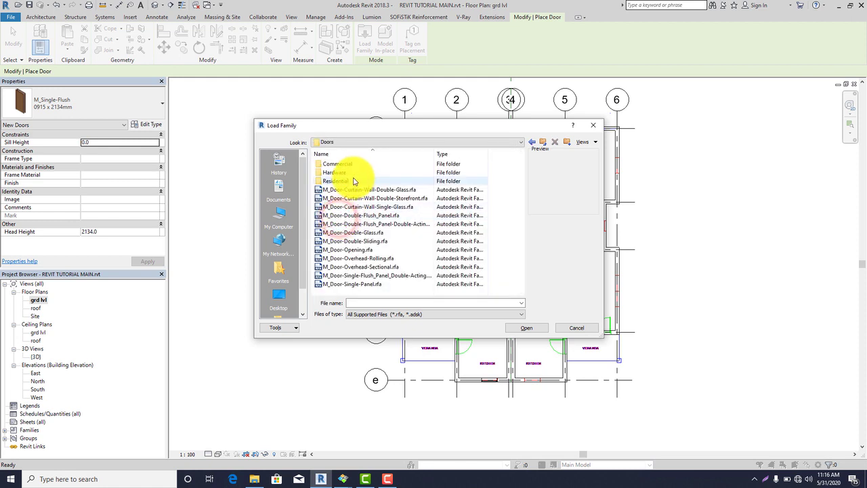
left_click(359, 250)
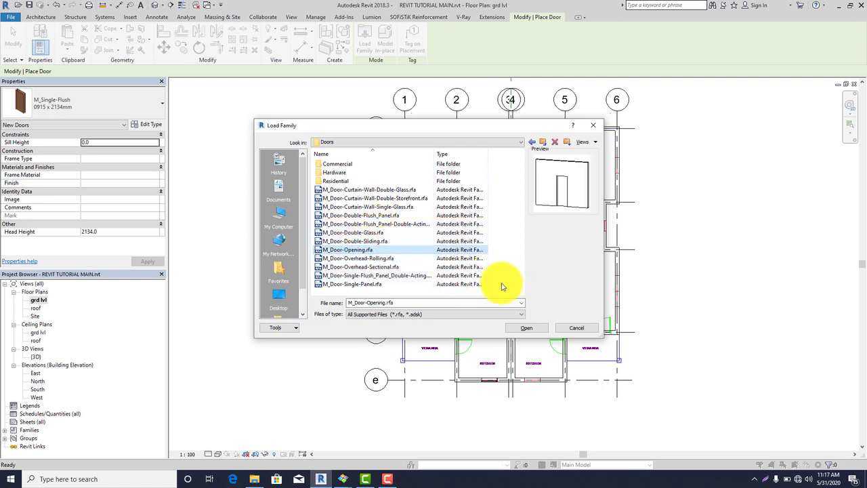
left_click(516, 328)
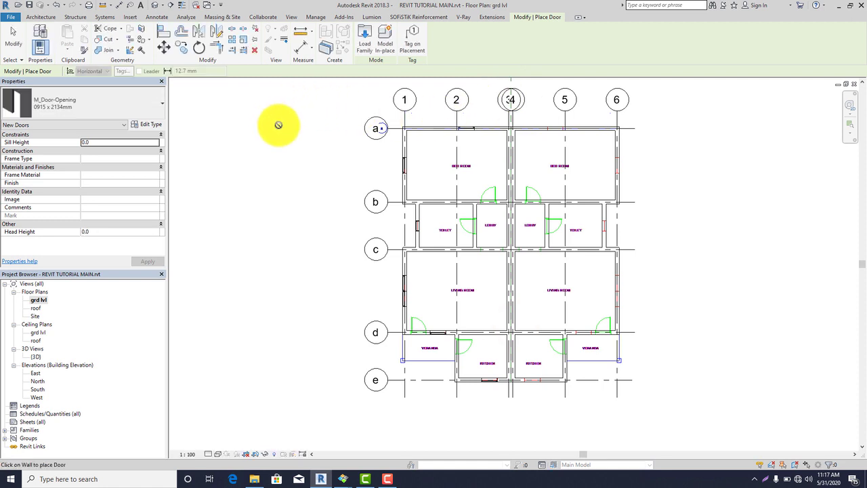
- Select the 0915 x 2134mm opening type and review its type properties without changes
left_click(147, 103)
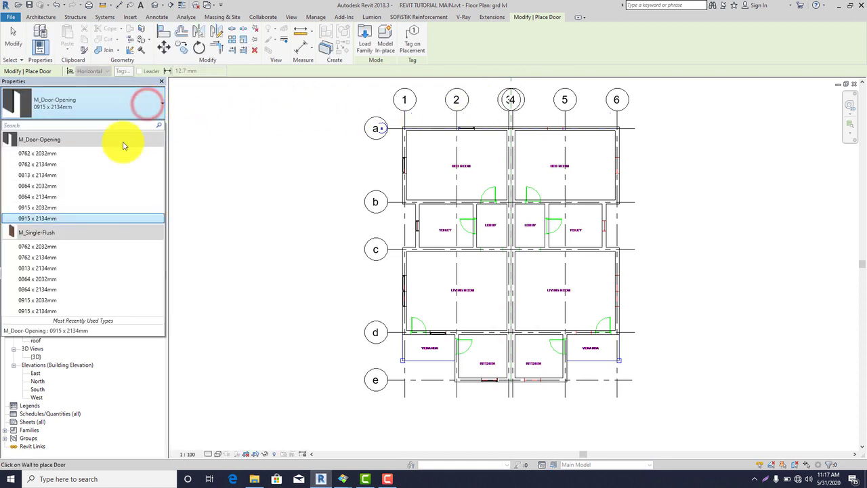
left_click(81, 218)
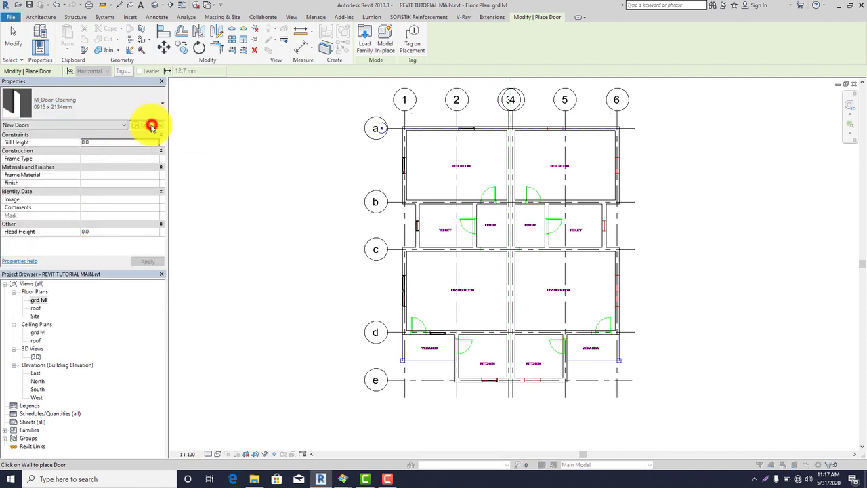
left_click(152, 127)
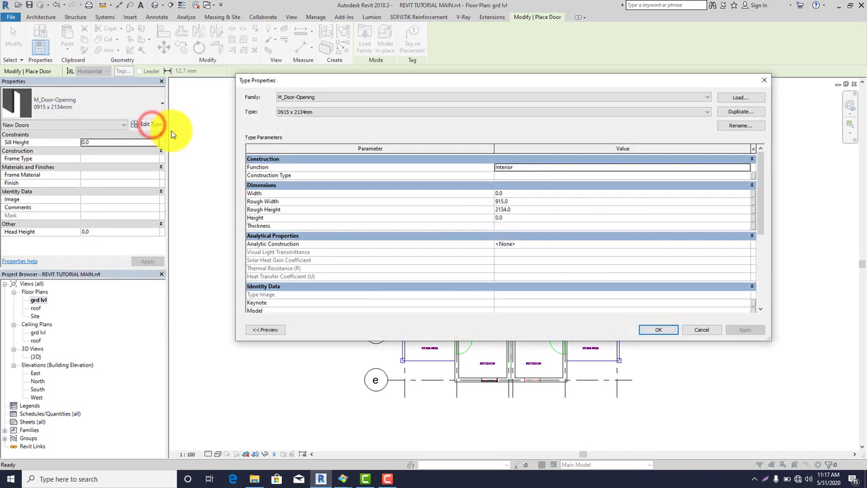
left_click(735, 112)
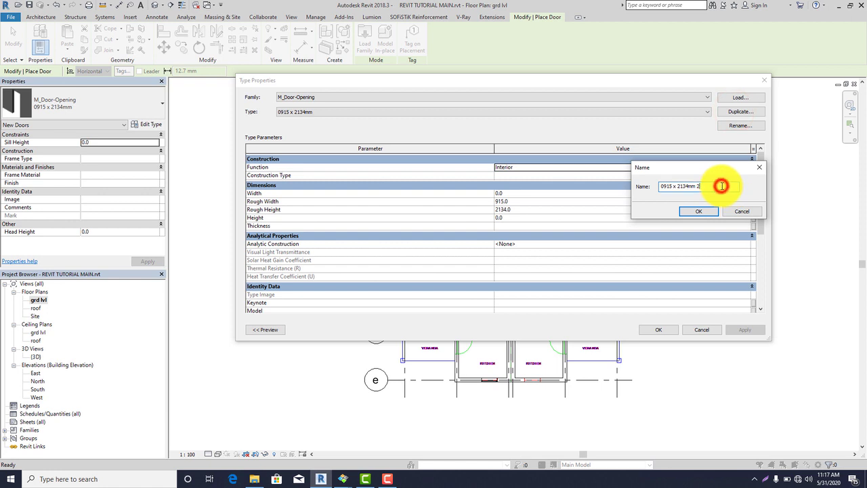
left_click(743, 215)
left_click(760, 79)
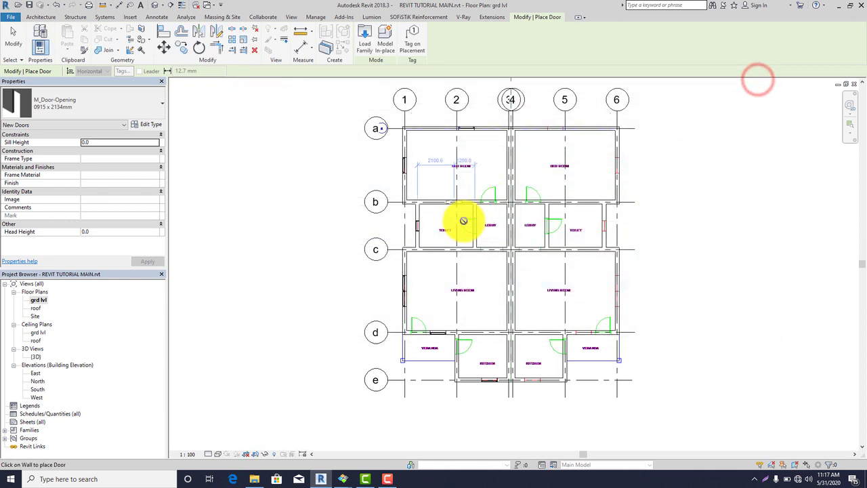
- Measure the corridor wall span below the left lobby as 1270.0, then resume door placement
left_click(299, 32)
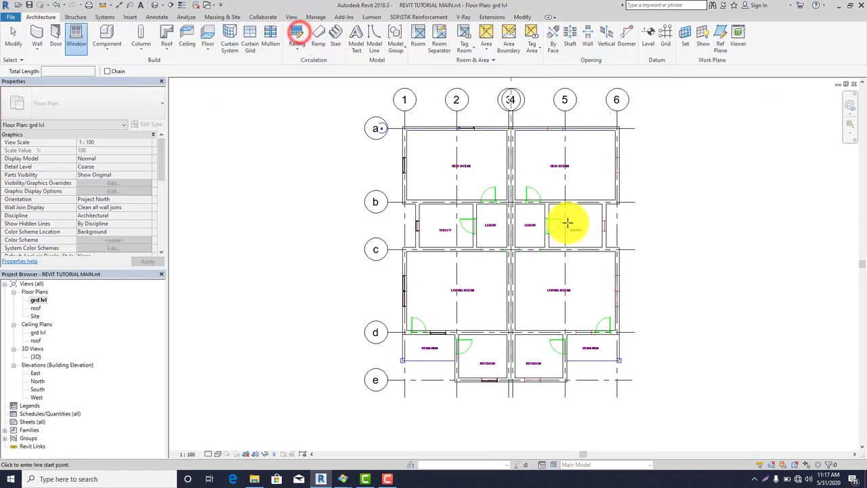
scroll(487, 203, "up", 6)
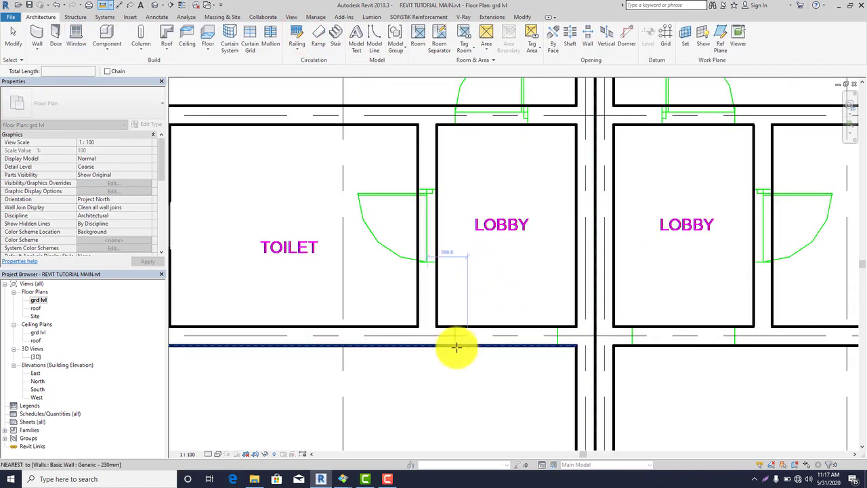
left_click(456, 346)
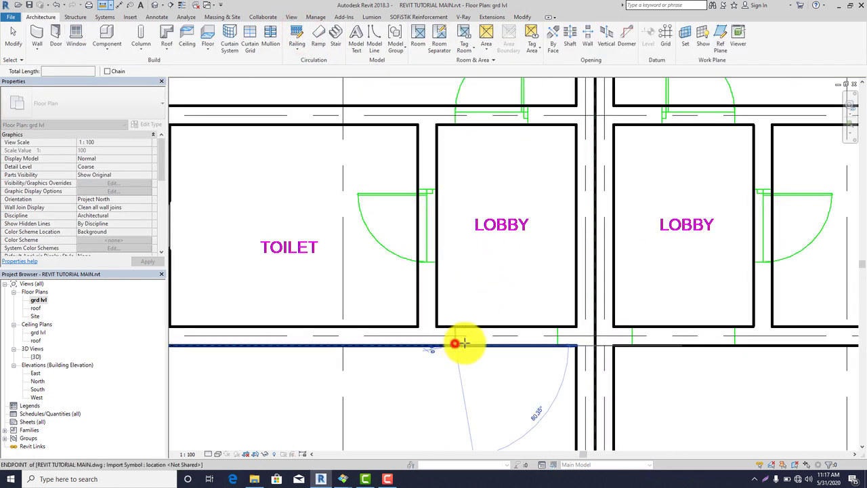
left_click(554, 346)
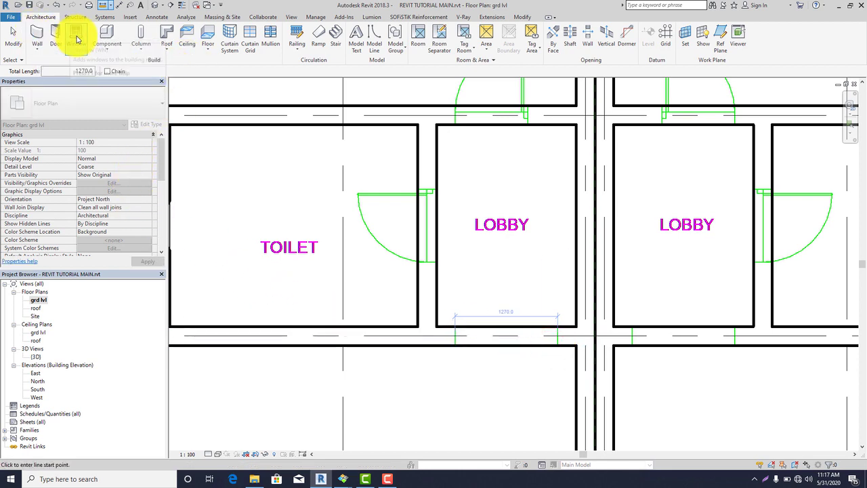
left_click(51, 35)
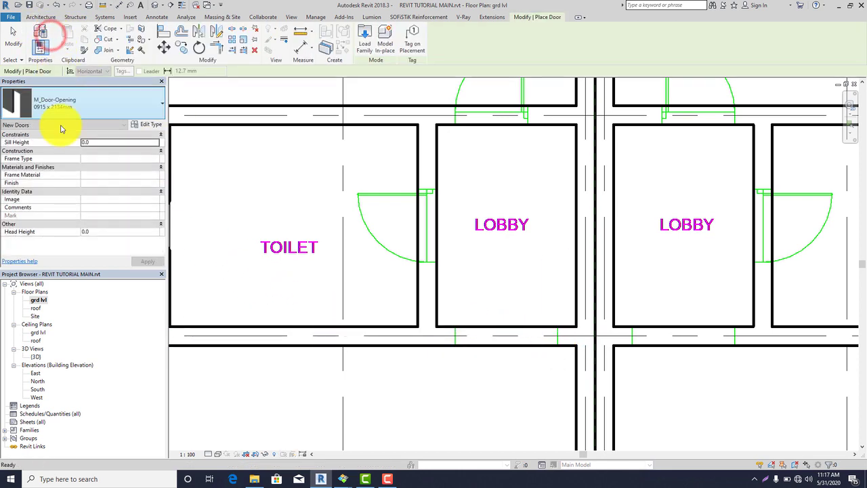
- Duplicate the opening type as '1270 * 2100' with rough width 1270 and rough height 2100
left_click(147, 125)
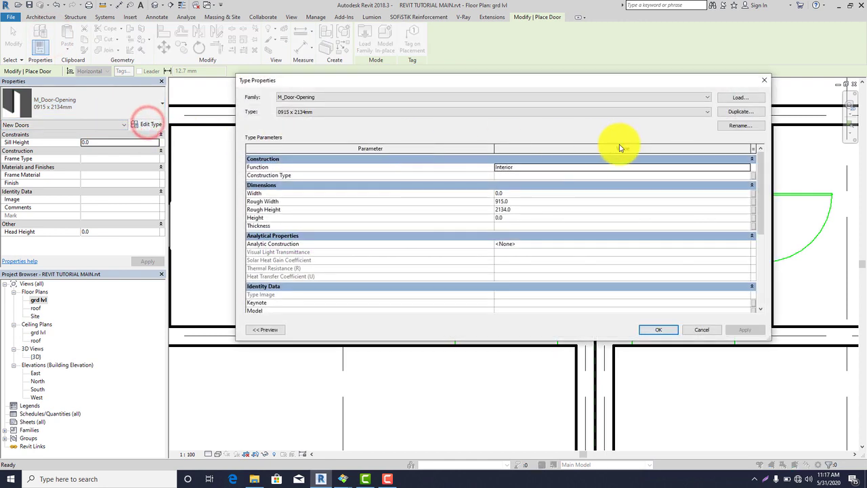
left_click(745, 116)
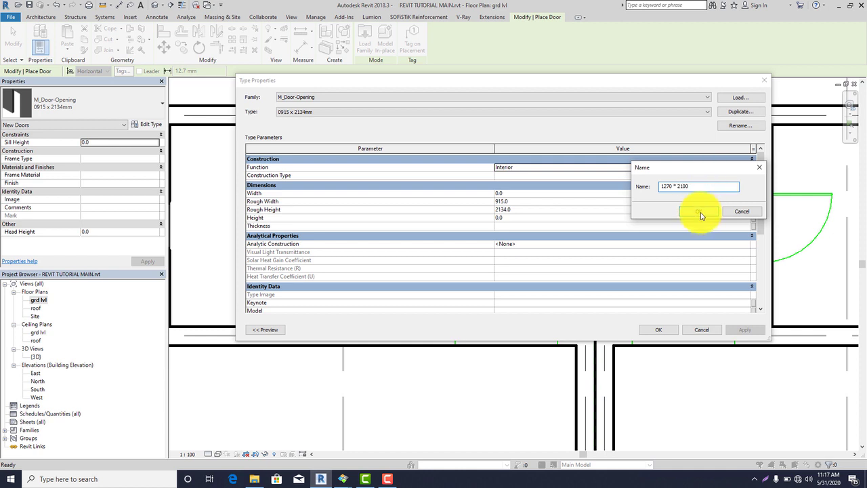
left_click(700, 212)
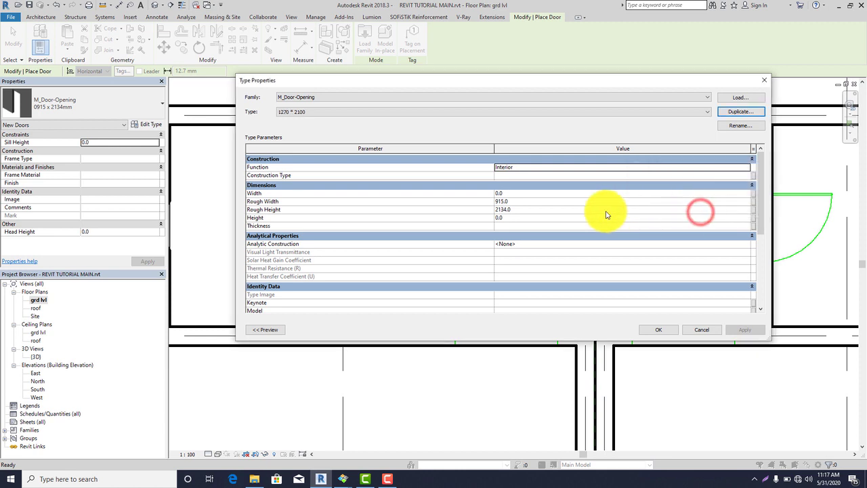
left_click(500, 200)
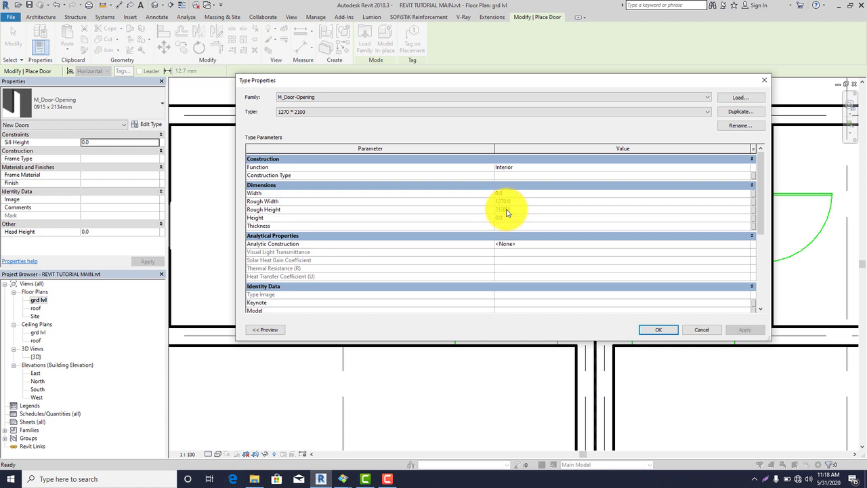
left_click(509, 209)
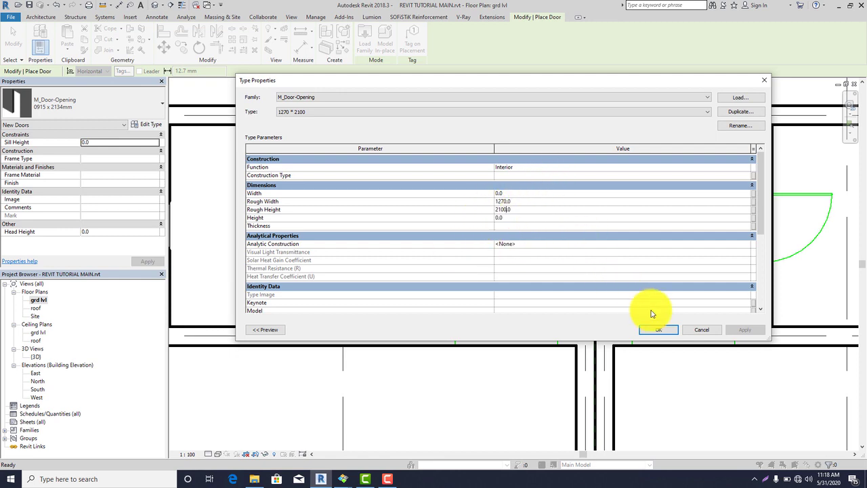
left_click(674, 331)
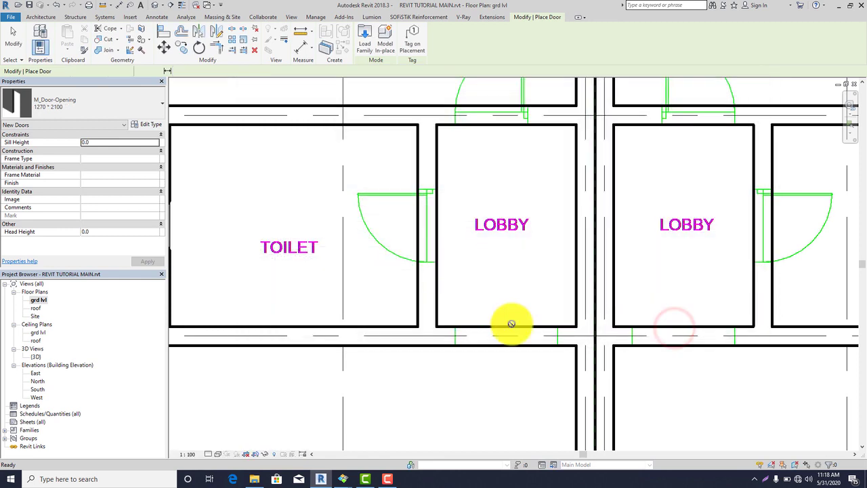
scroll(502, 337, "up", 3)
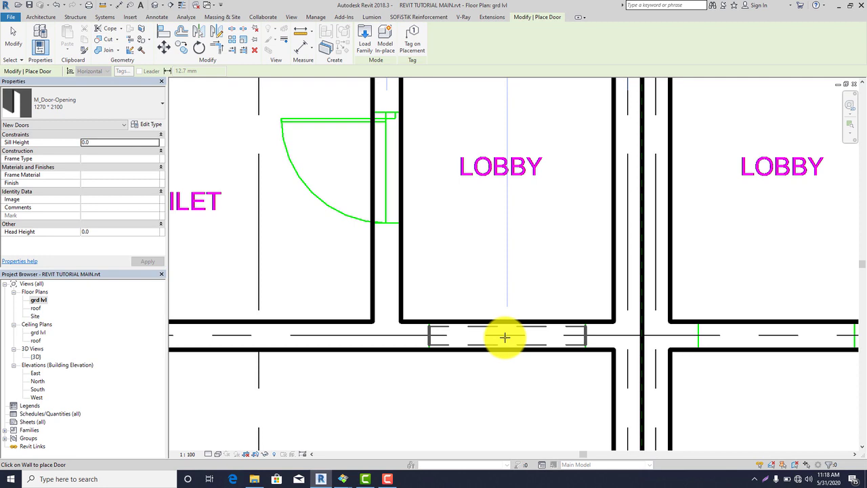
- Place the 1270 * 2100 opening in the grid c wall below the left lobby and end door placement
scroll(470, 232, "down", 3)
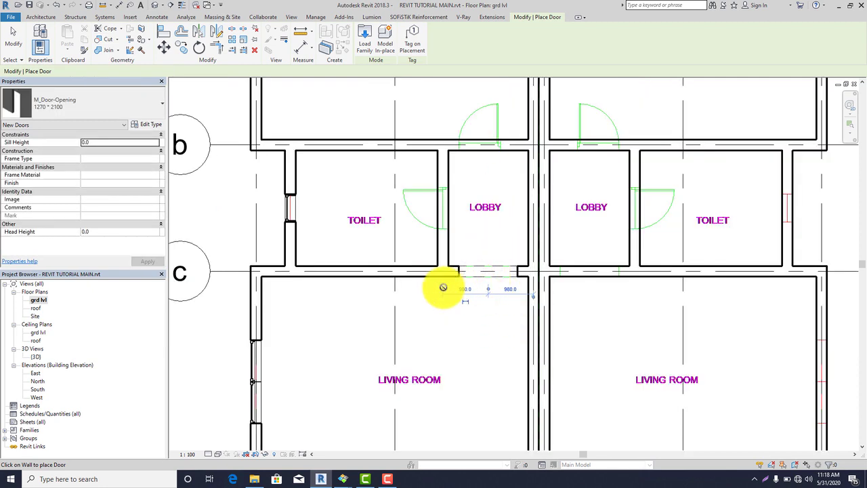
scroll(475, 269, "down", 3)
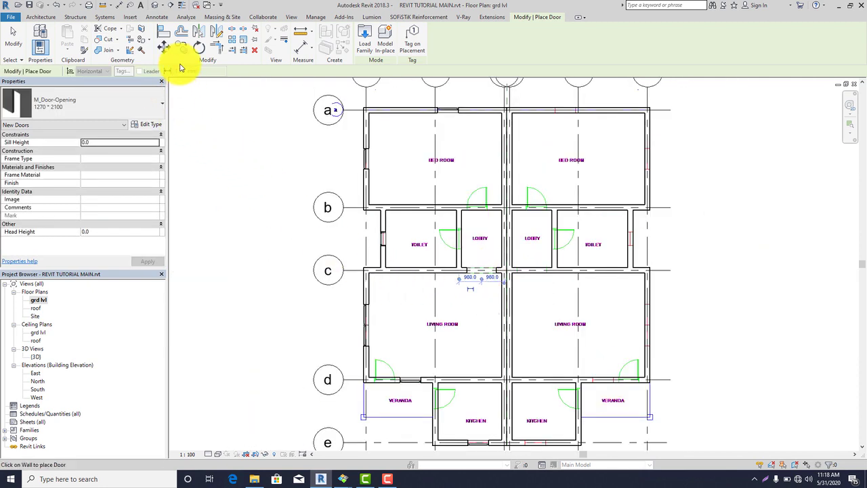
left_click(39, 18)
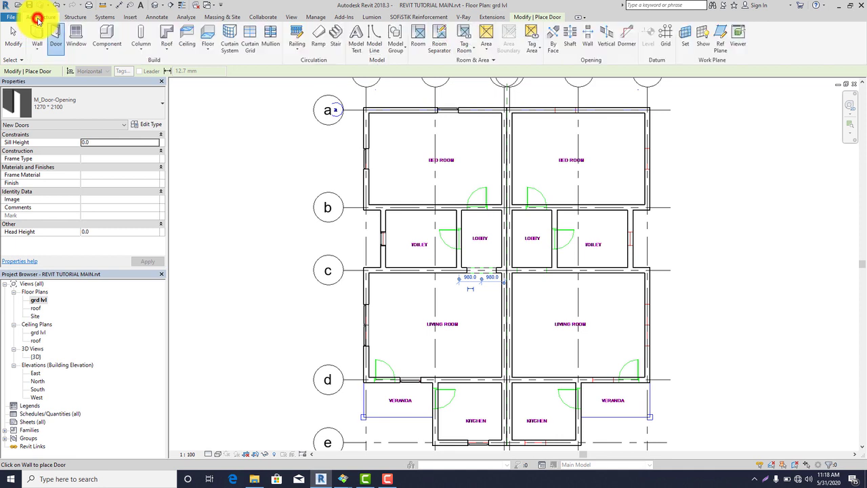
left_click(52, 35)
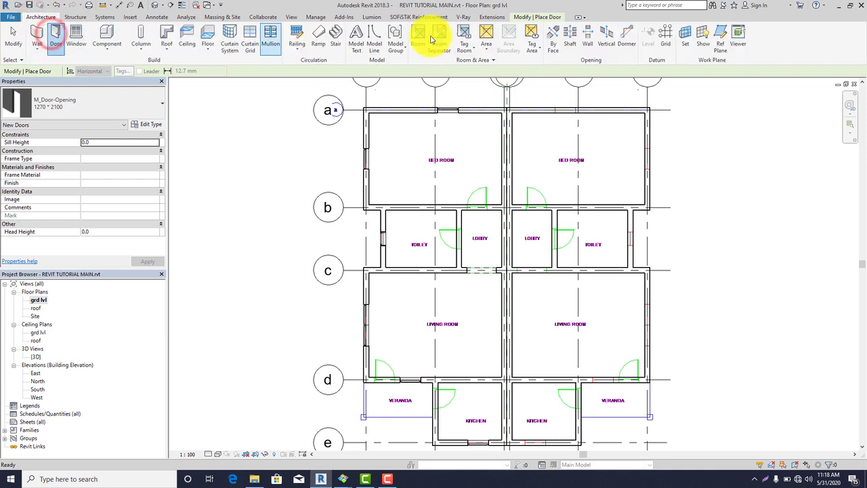
left_click(52, 36)
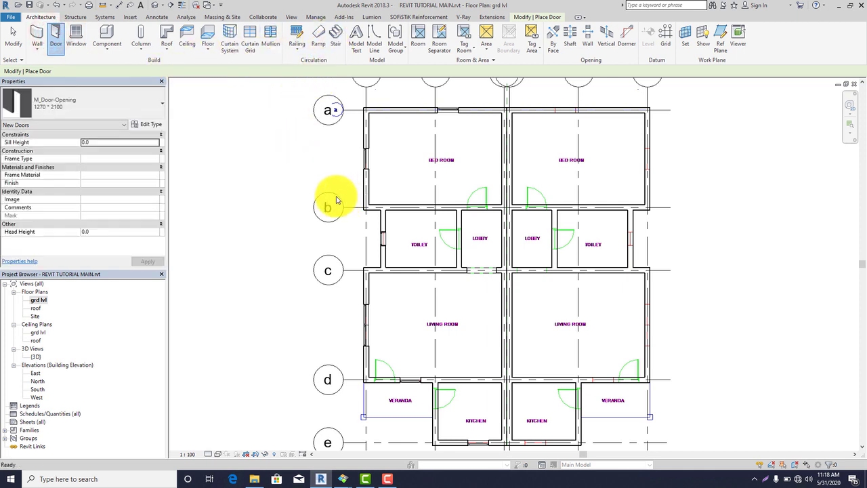
key("Escape")
key("Escape")
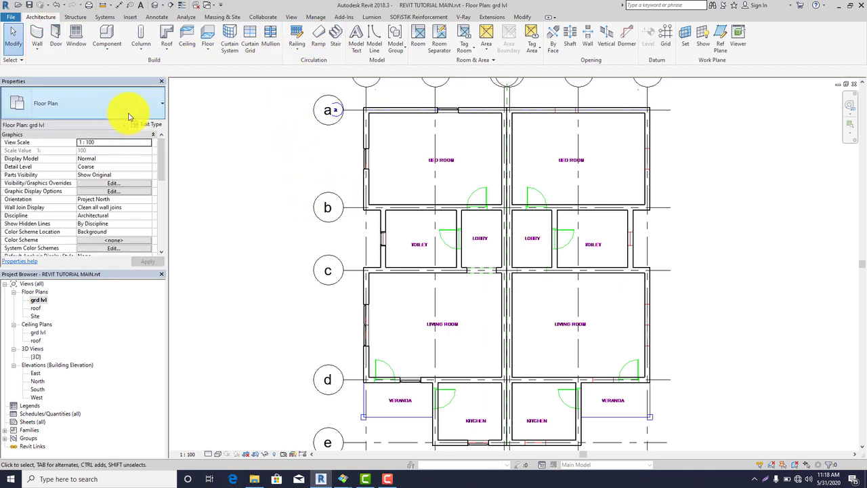
left_click(57, 33)
- Load M_Door-Interior-Single-2_Panel-Wood from Doors > Residential with its 900 x 2100mm type
left_click(365, 39)
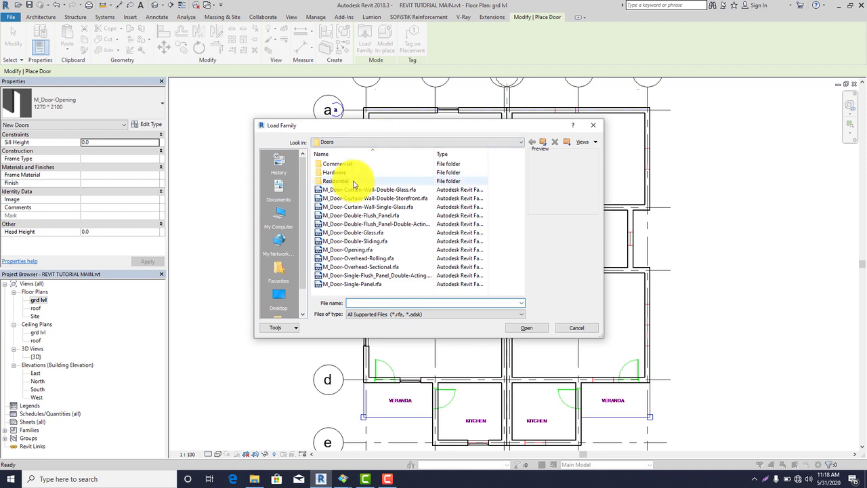
double_click(354, 181)
scroll(362, 234, "down", 3)
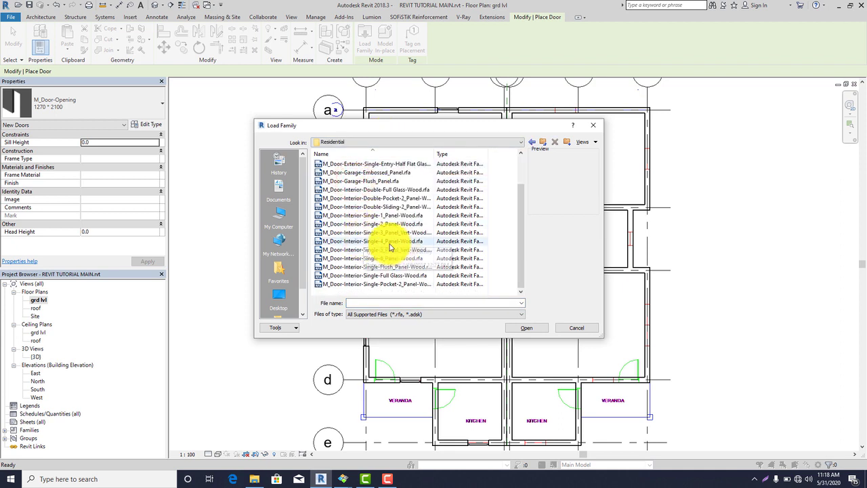
left_click(399, 224)
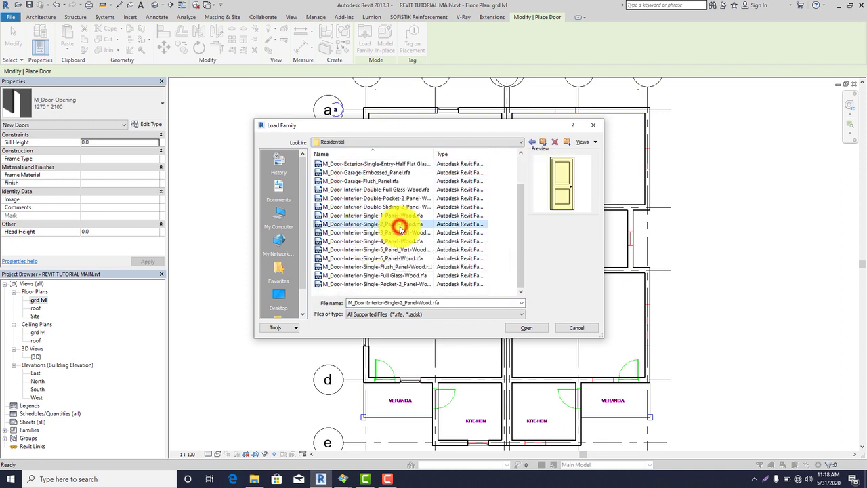
left_click(534, 329)
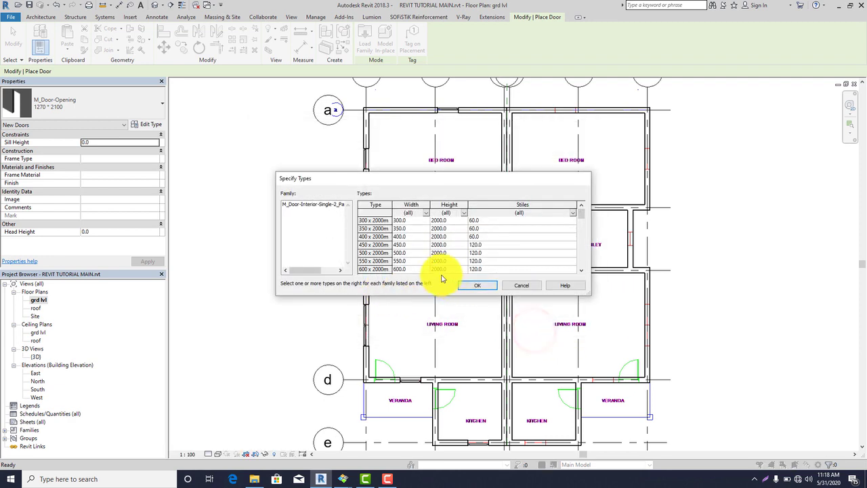
scroll(386, 267, "down", 5)
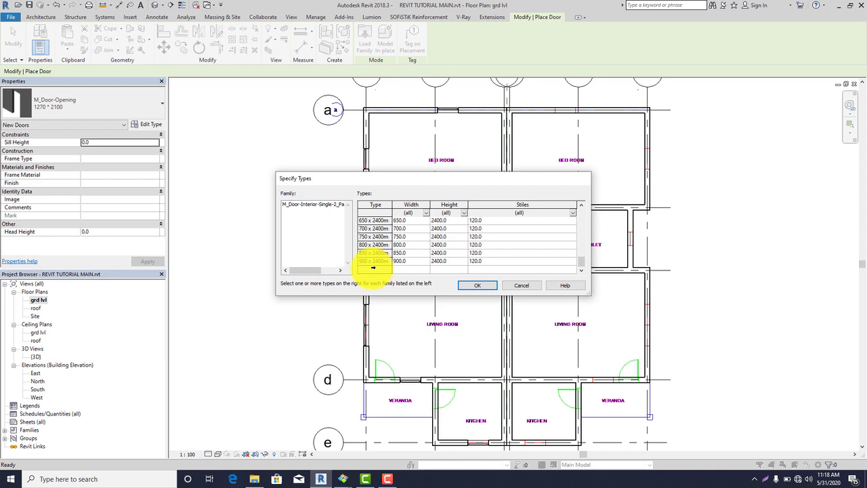
left_click(370, 231)
left_click(465, 285)
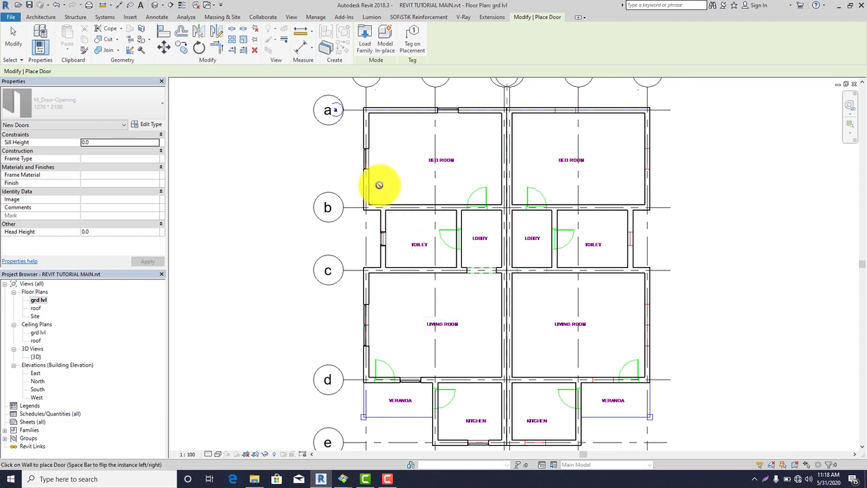
- Place doors in the lobby's top wall, with the swing flipped, and between the toilet and lobby
scroll(468, 246, "up", 5)
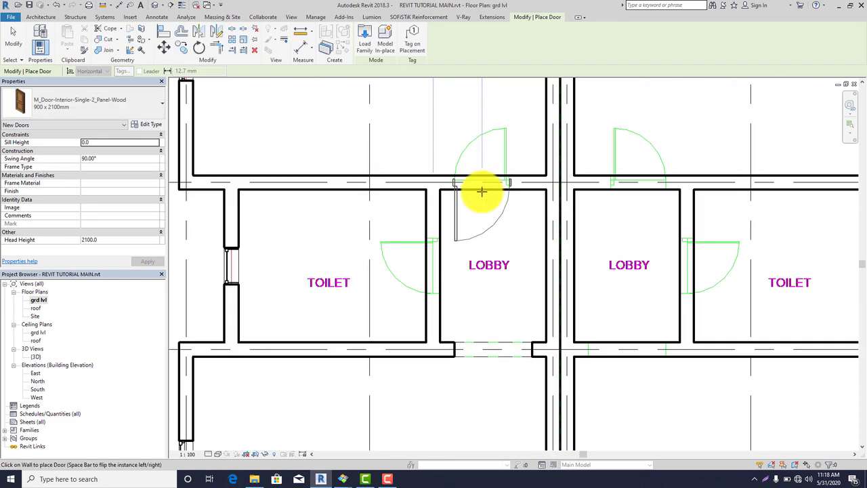
left_click(477, 189)
key("space")
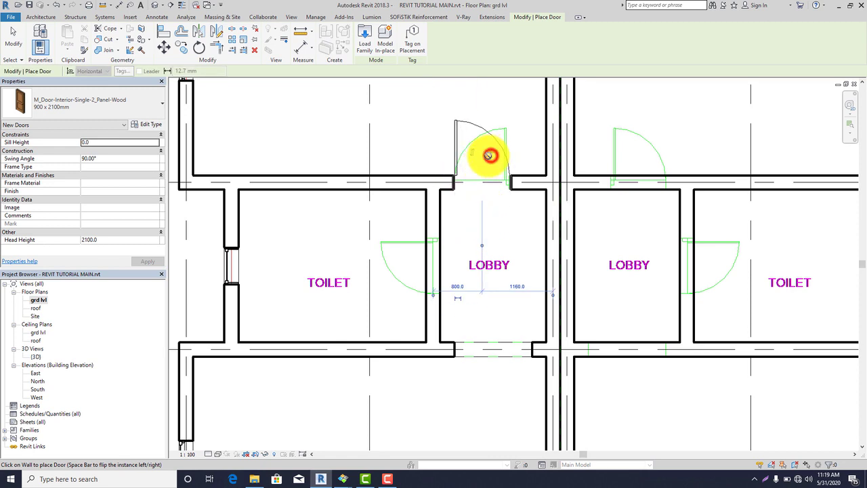
scroll(474, 157, "down", 3)
scroll(449, 213, "up", 3)
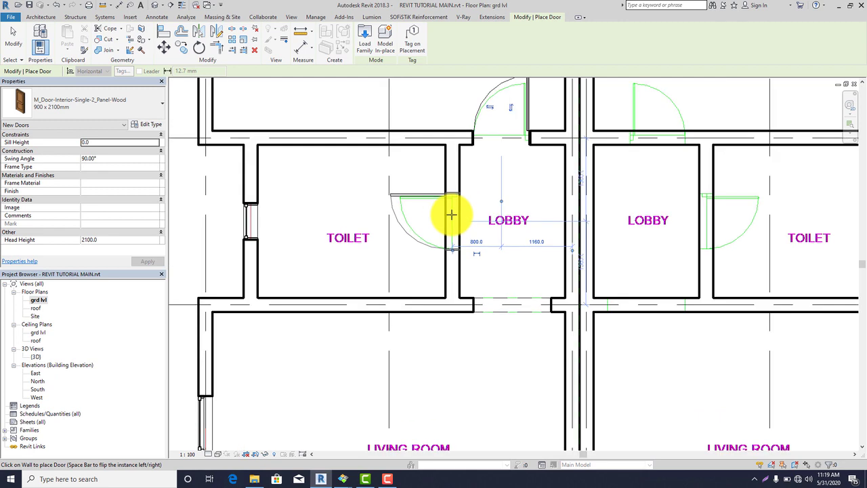
left_click(451, 214)
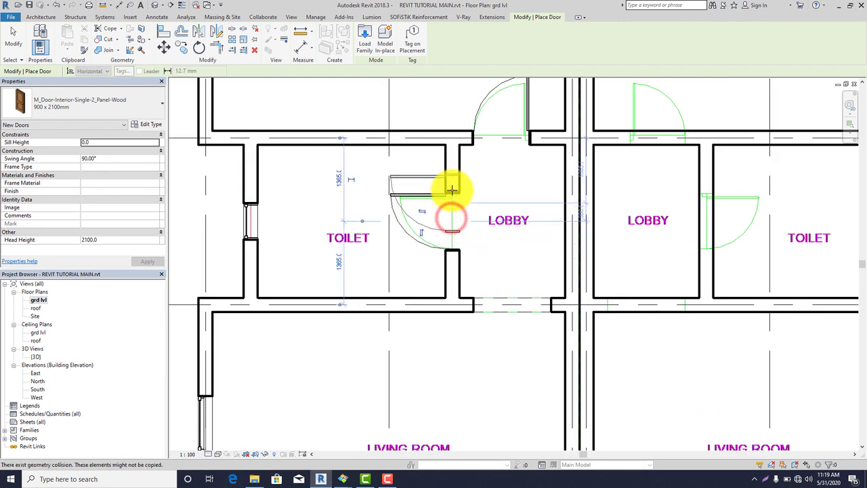
scroll(453, 183, "down", 3)
scroll(396, 303, "up", 3)
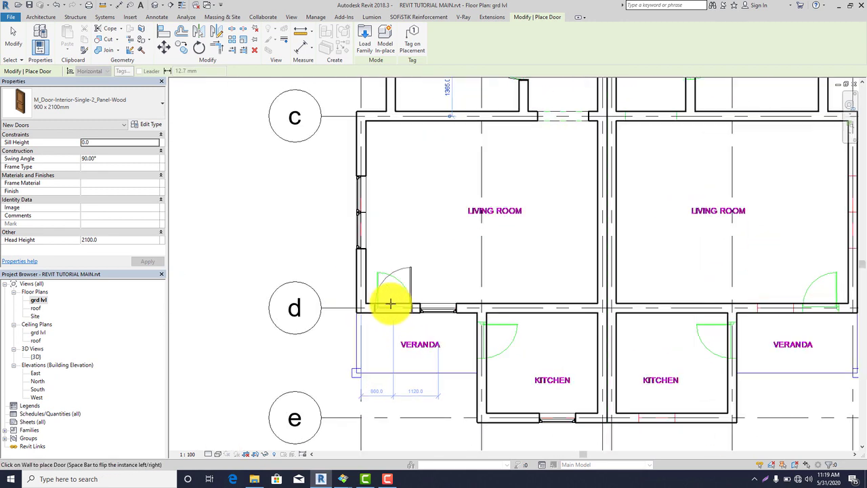
- Add doors in the living-room and kitchen walls by the veranda and the bedroom–lobby wall near grid b
left_click(392, 302)
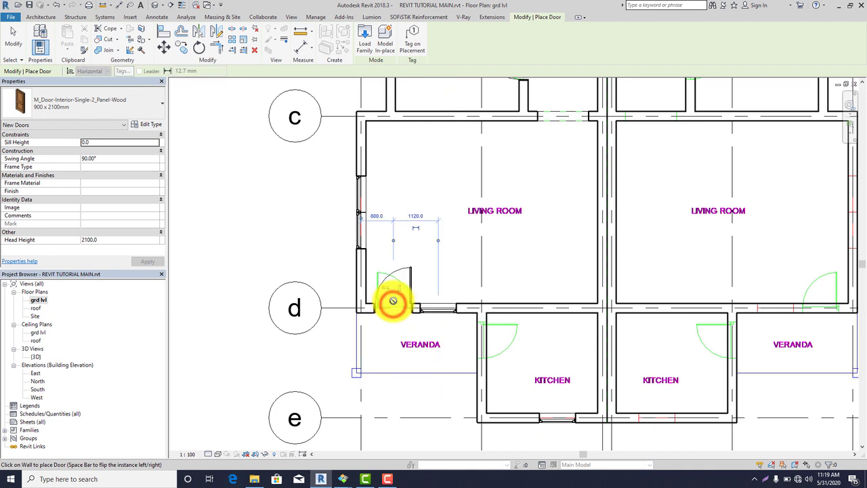
left_click(388, 287)
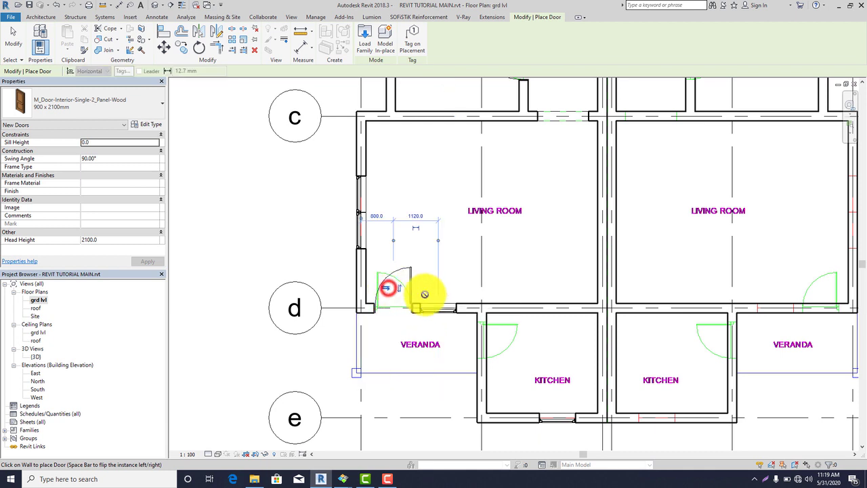
left_click(484, 342)
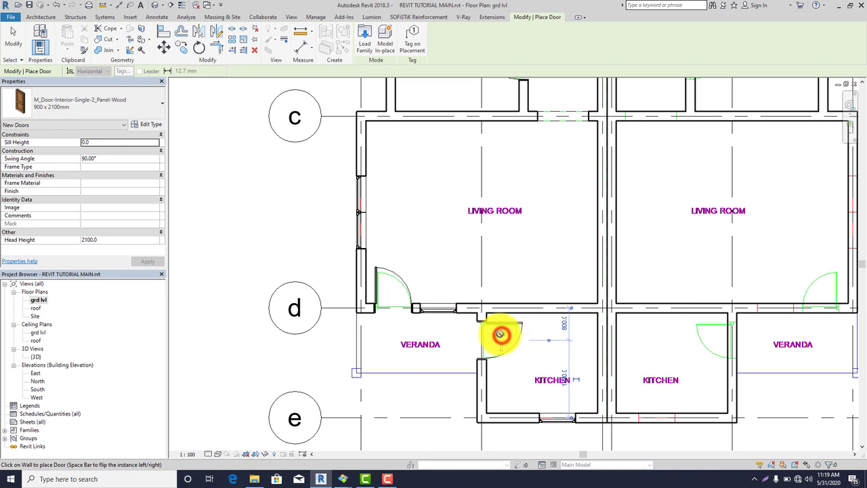
scroll(474, 343, "down", 5)
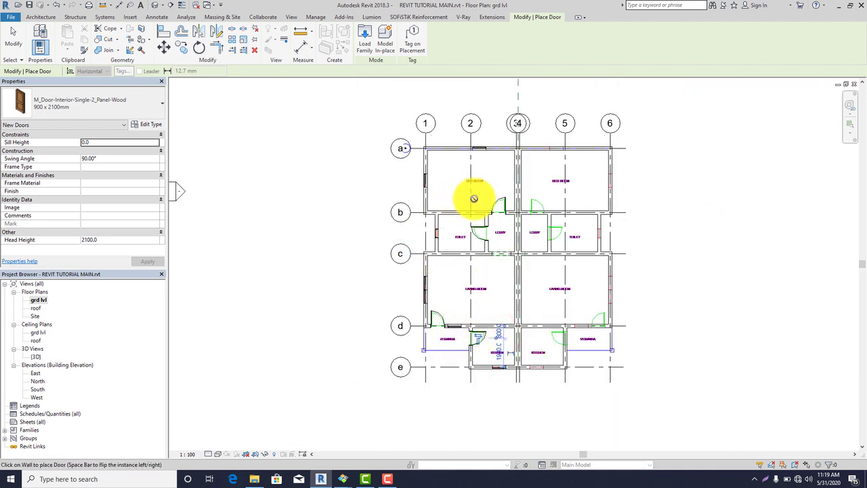
left_click(514, 186)
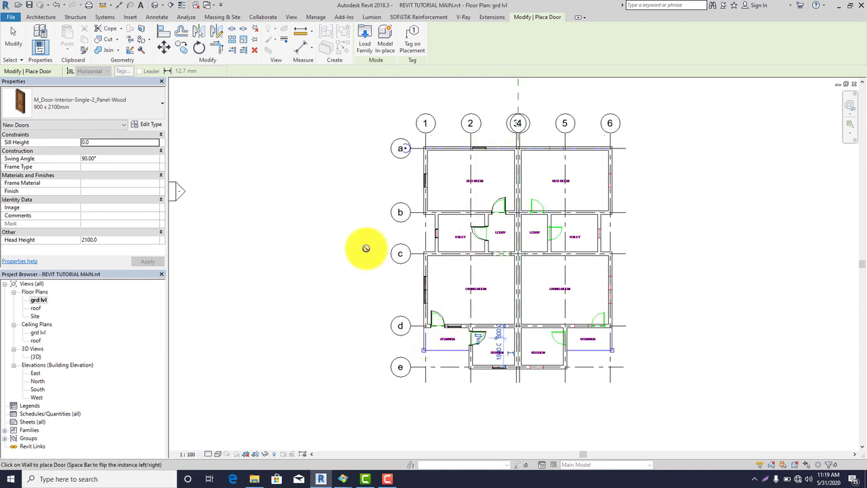
scroll(358, 237, "down", 2)
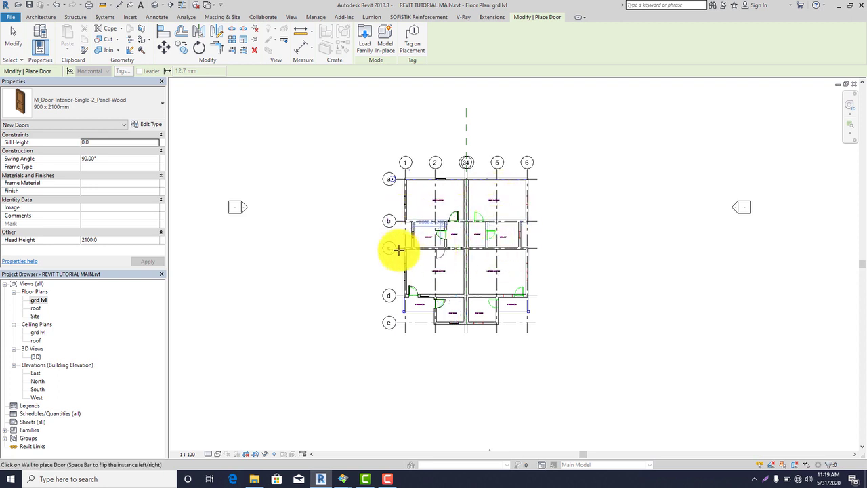
key("Escape")
key("Escape")
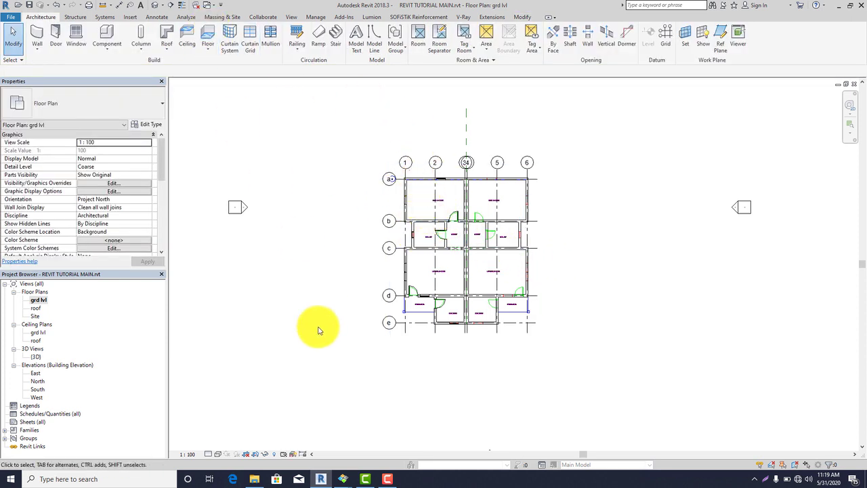
- Select the left unit and filter out grids, leaving its 12 walls, doors and windows selected
left_click_drag(384, 151, 461, 342)
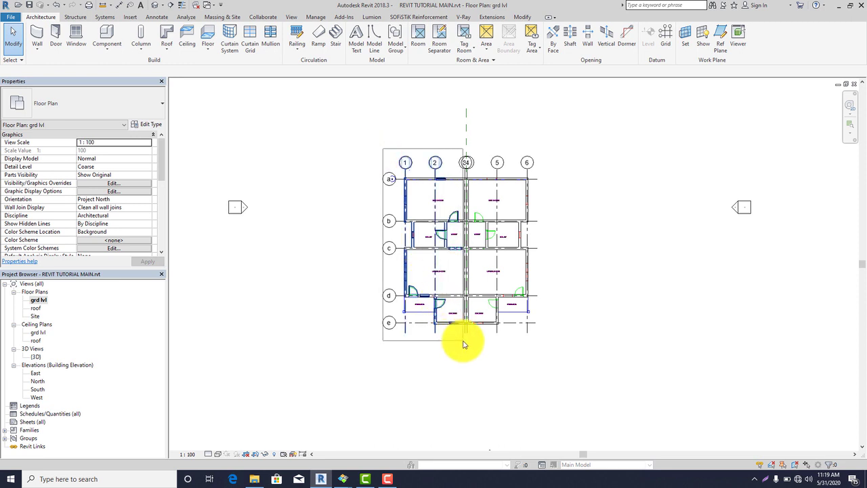
left_click_drag(466, 345, 460, 334)
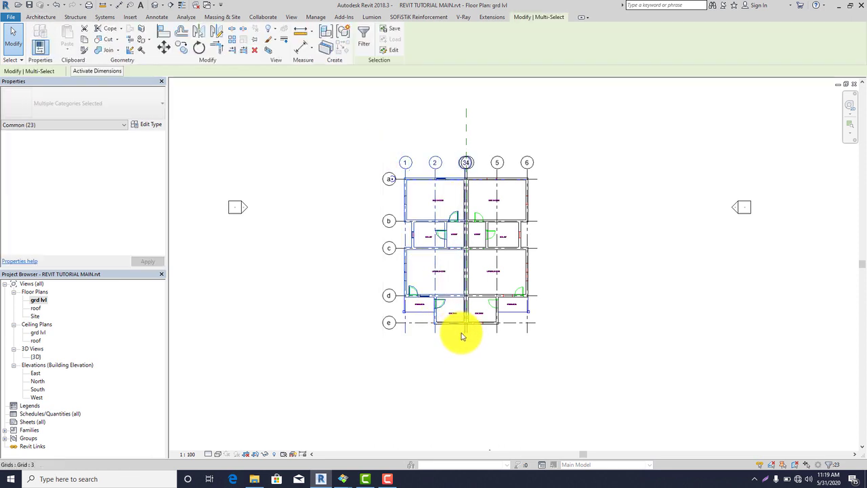
left_click(366, 41)
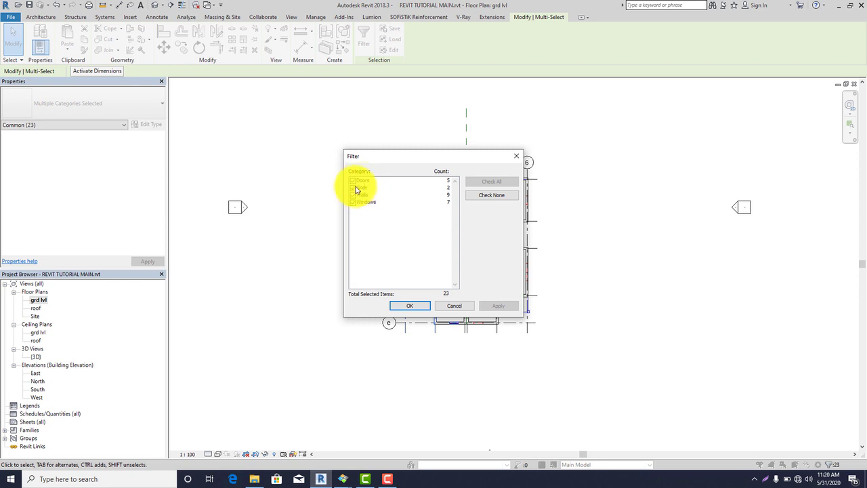
left_click(352, 187)
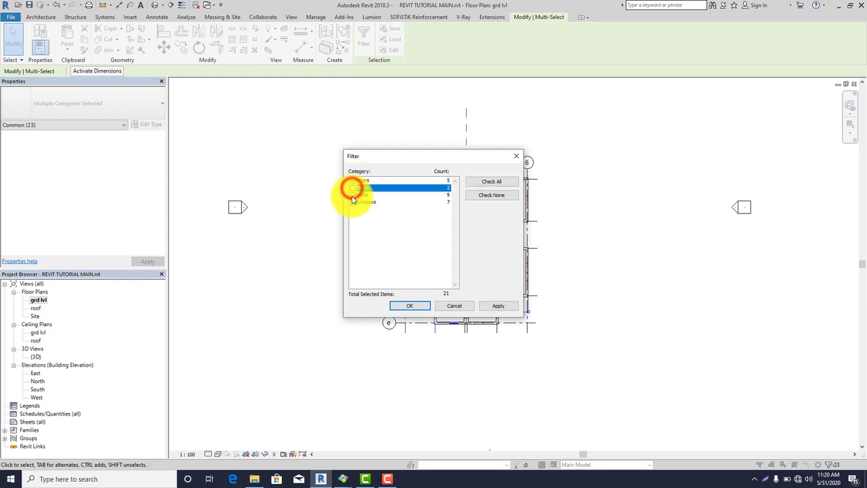
left_click(493, 305)
left_click(418, 306)
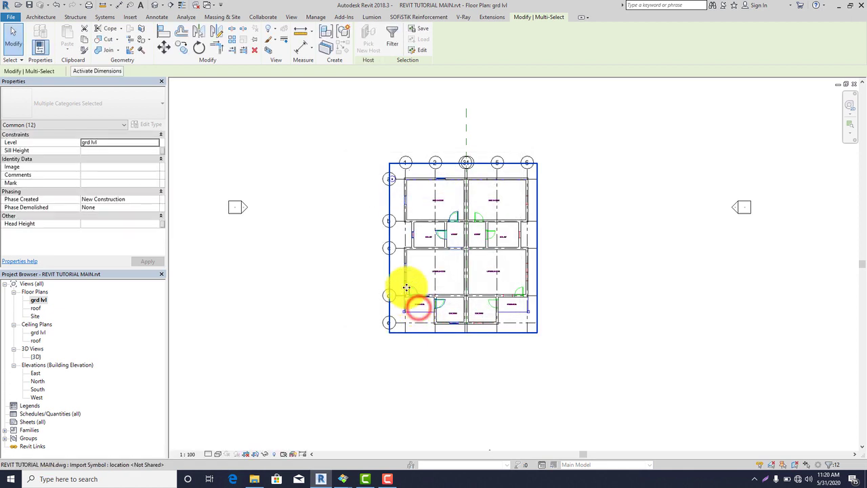
left_click(200, 32)
- Mirror the left unit's walls, doors and windows as a copy across the central grid 4 line
scroll(466, 136, "up", 3)
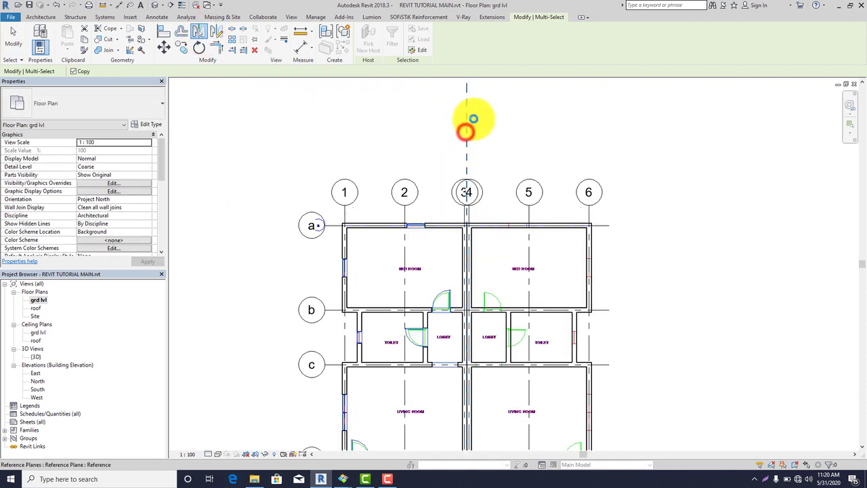
left_click(467, 96)
scroll(466, 95, "down", 2)
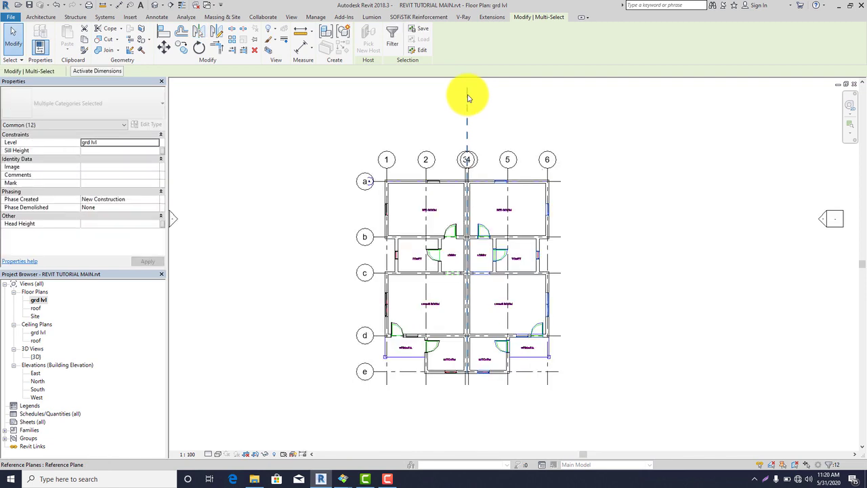
scroll(499, 267, "up", 4)
scroll(503, 239, "down", 3)
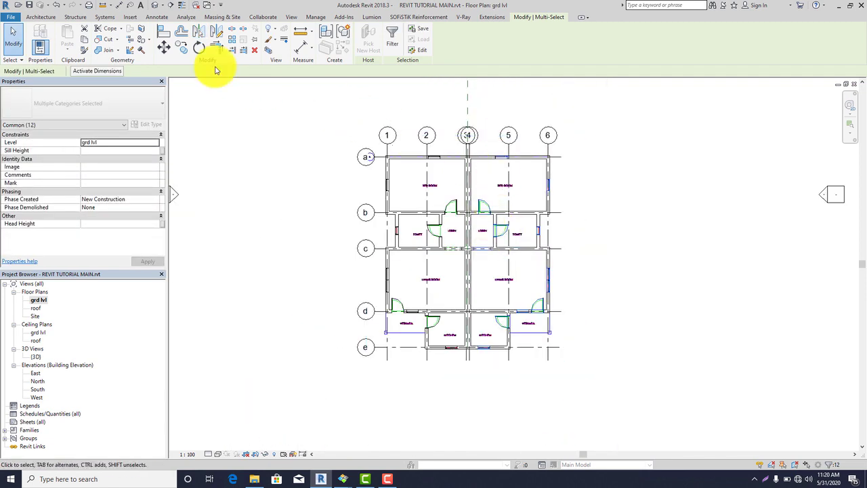
left_click(46, 17)
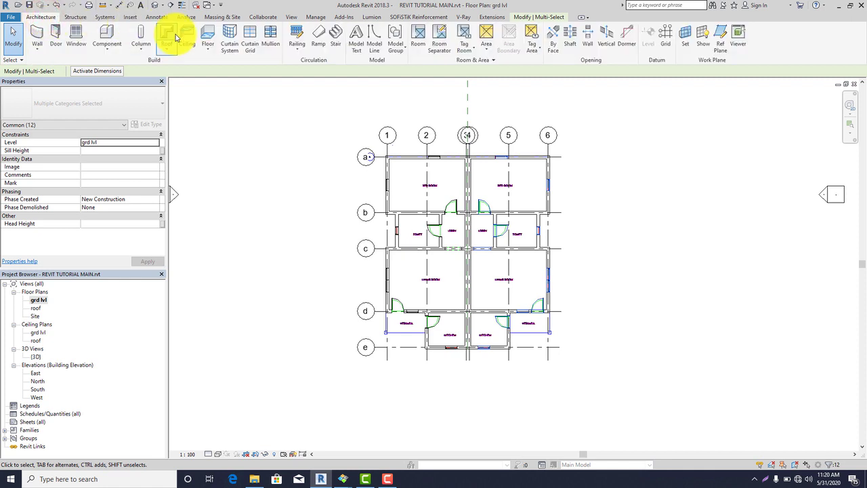
- Restart door placement using the M_Door-Opening 1270 * 2100 type
left_click(61, 43)
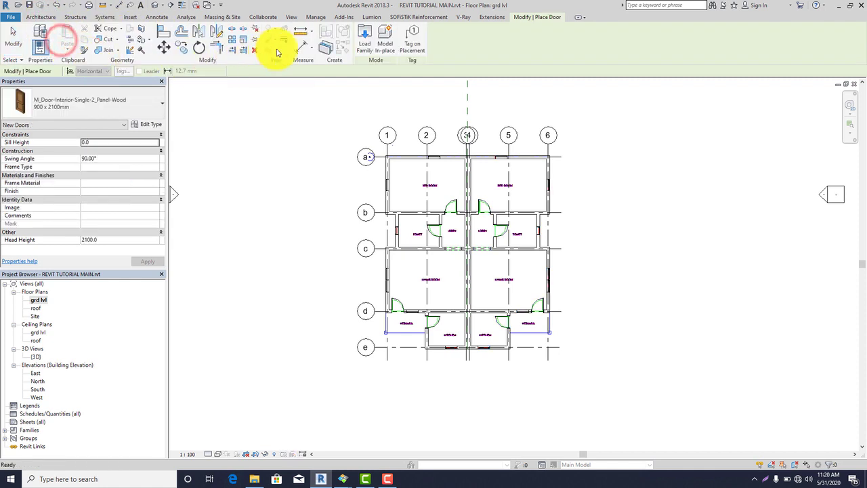
left_click(122, 102)
scroll(84, 168, "down", 2)
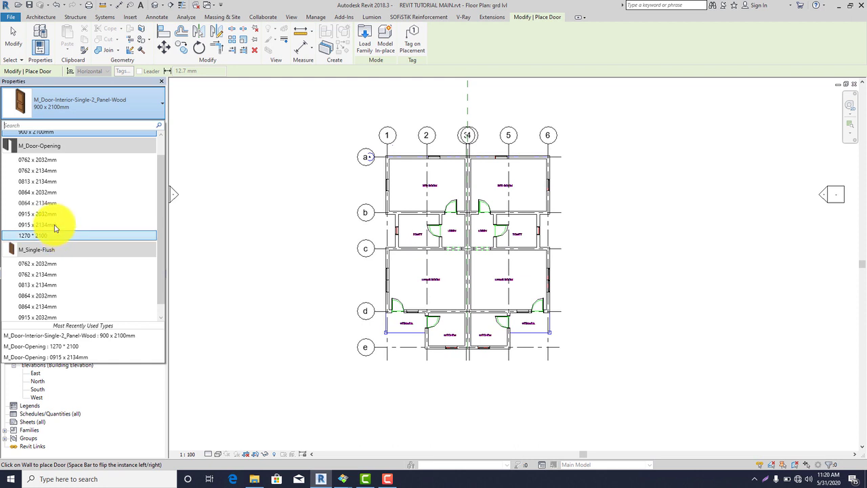
scroll(50, 214, "down", 1)
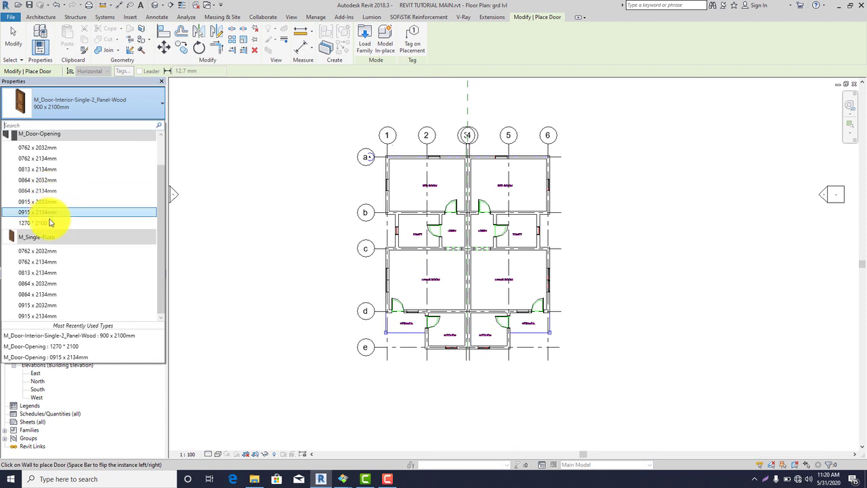
left_click(49, 221)
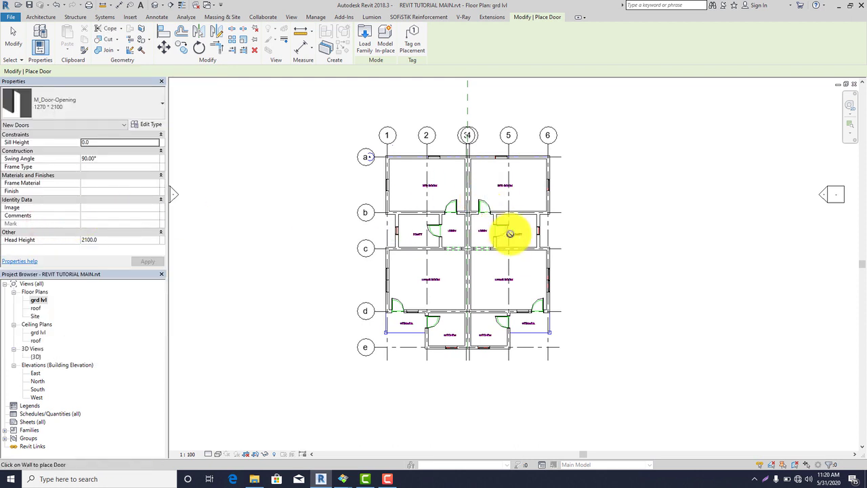
scroll(509, 235, "up", 3)
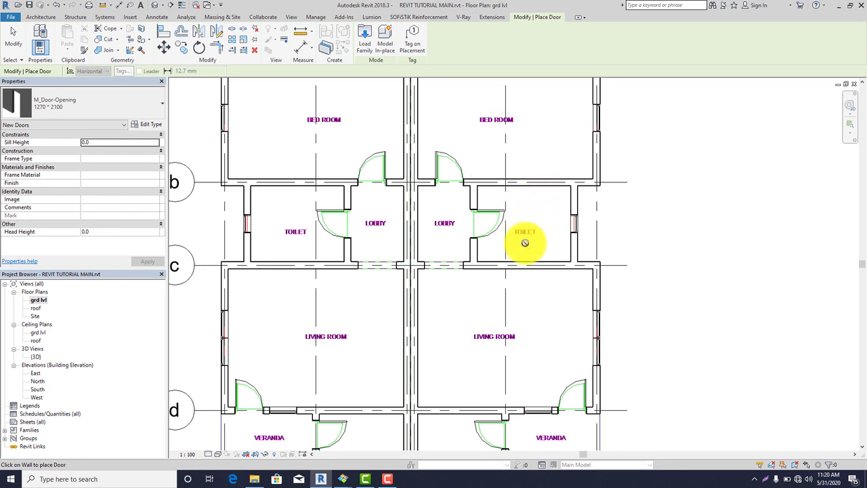
scroll(455, 255, "down", 3)
scroll(456, 250, "up", 4)
scroll(467, 239, "up", 2)
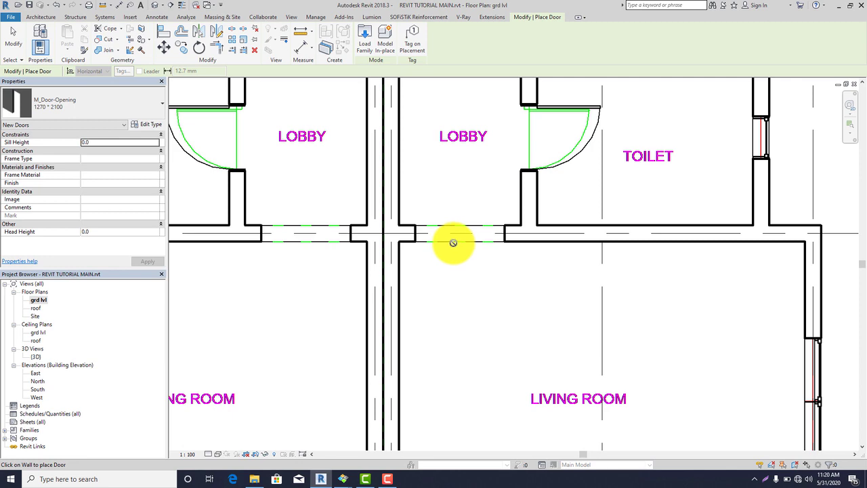
scroll(467, 232, "down", 4)
scroll(422, 223, "down", 5)
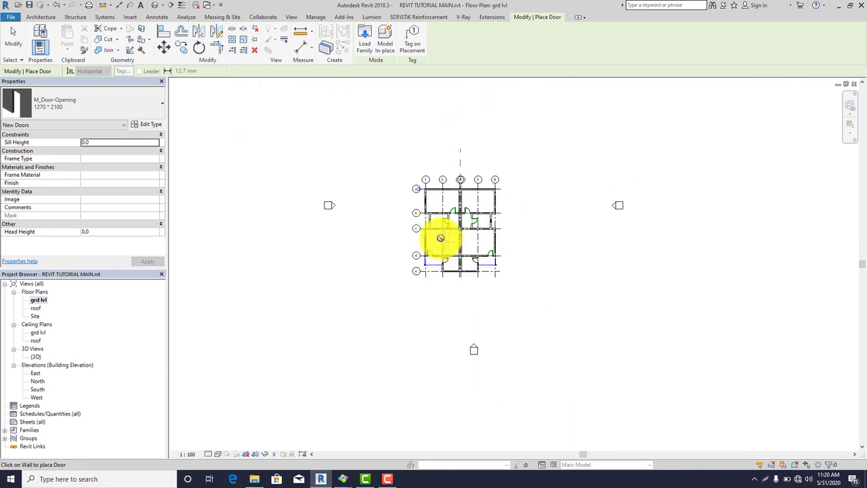
scroll(479, 218, "up", 2)
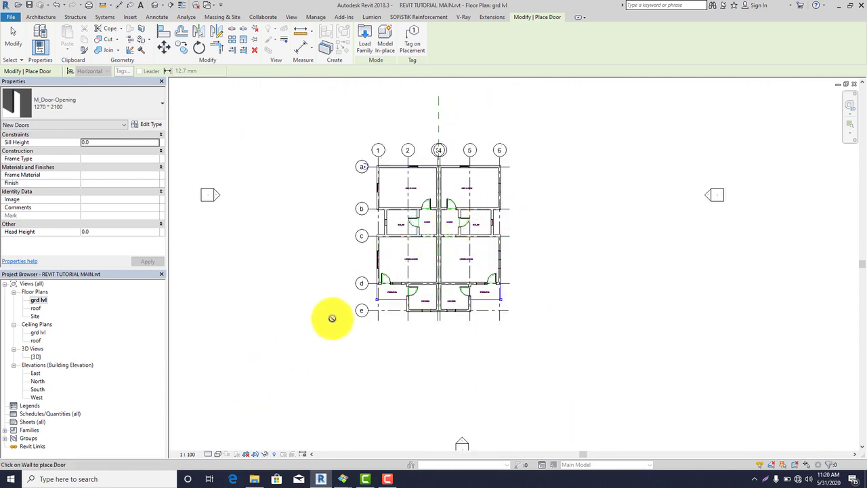
left_click(217, 454)
- Render the walls solid, open the default 3D view of the house, and bring up the SteeringWheel
left_click(231, 437)
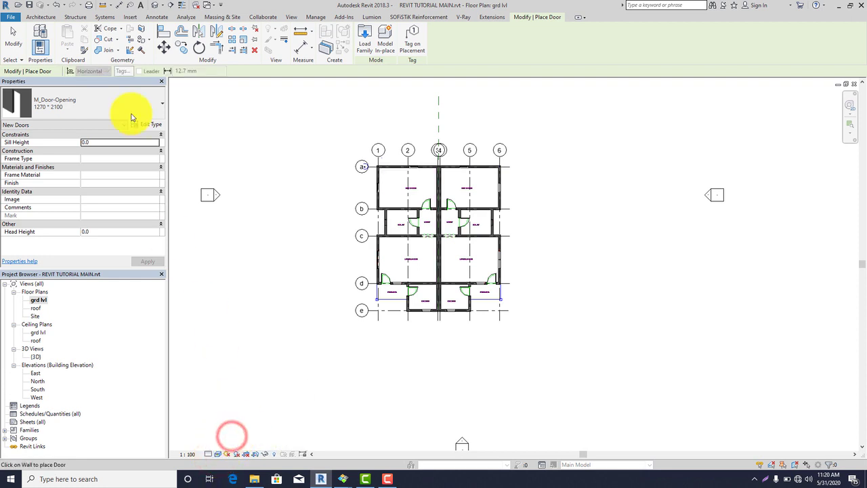
left_click(155, 6)
left_click(357, 329)
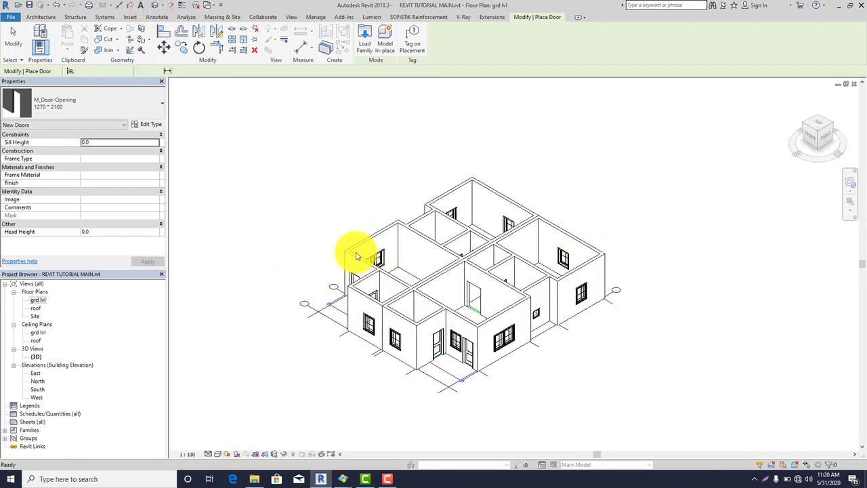
left_click(850, 183)
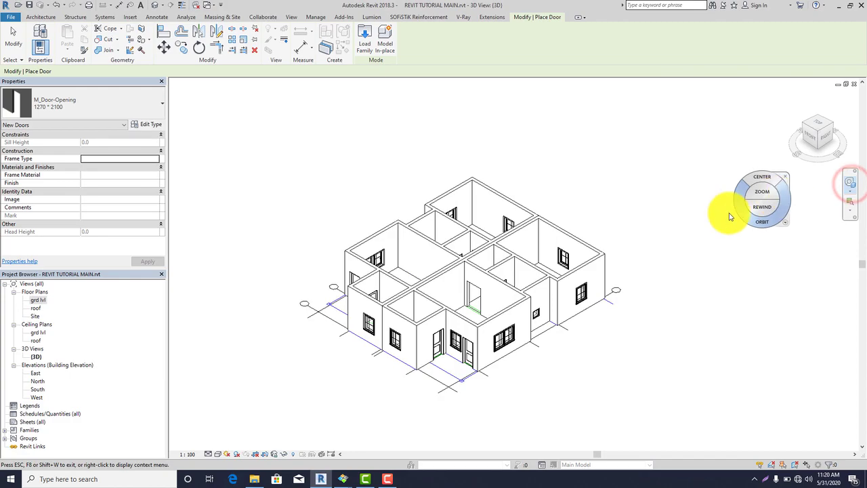